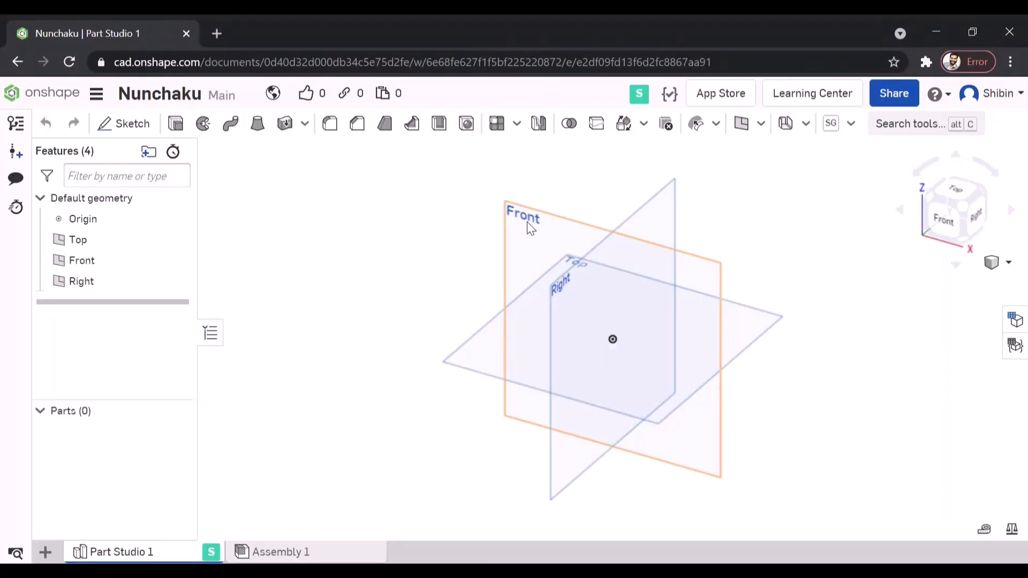
- Start a sketch on the Front plane and draw a center-point rectangle about 136 by 203 mm, centred on the origin
click(529, 227)
click(123, 124)
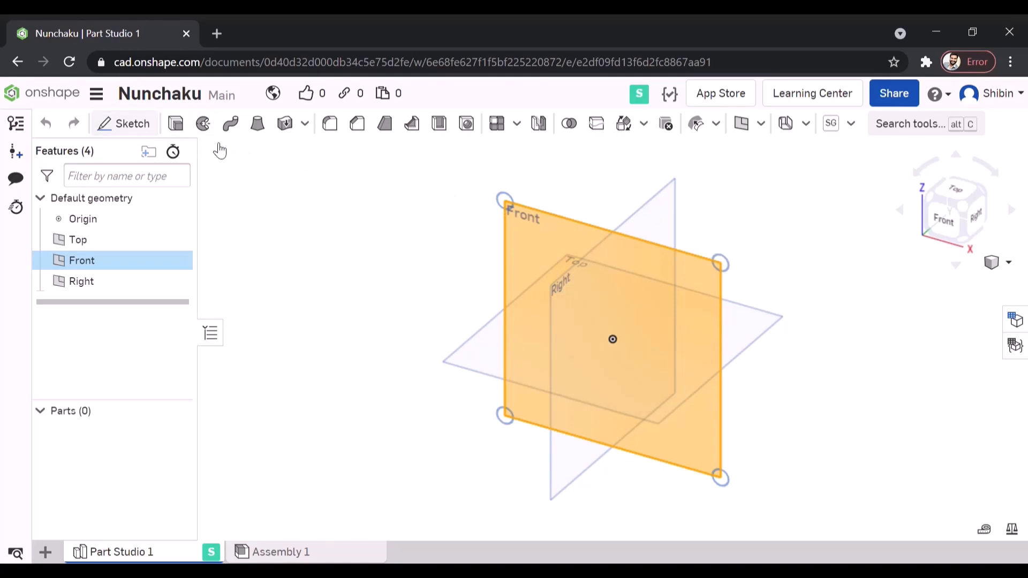
click(942, 223)
scroll(594, 335, down, 3)
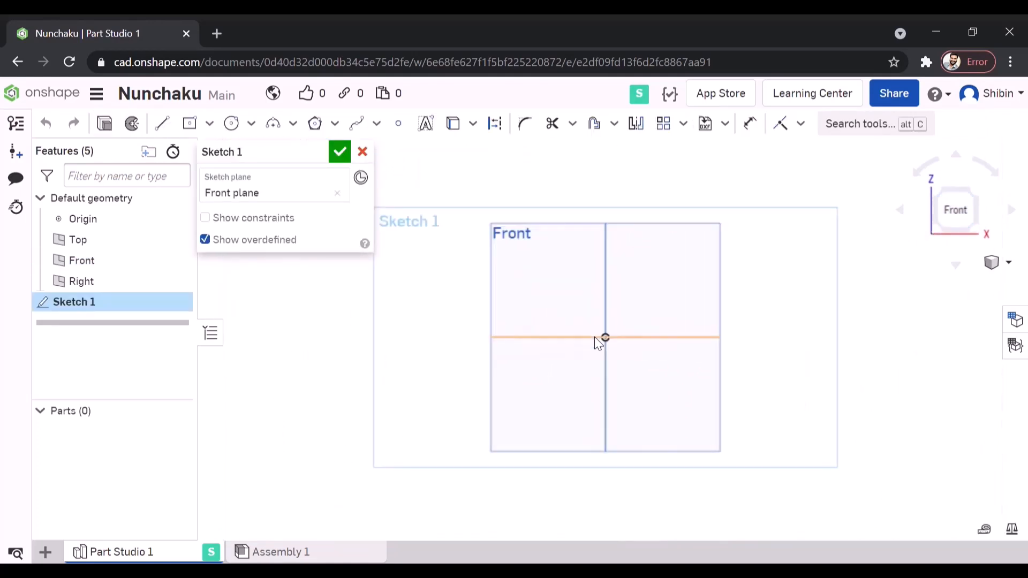
click(190, 123)
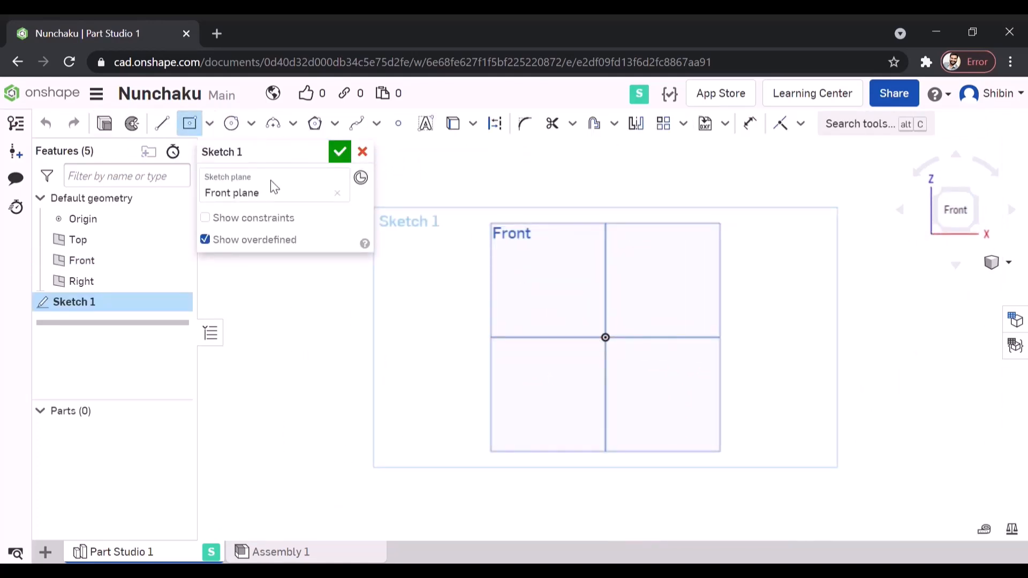
click(605, 337)
click(502, 185)
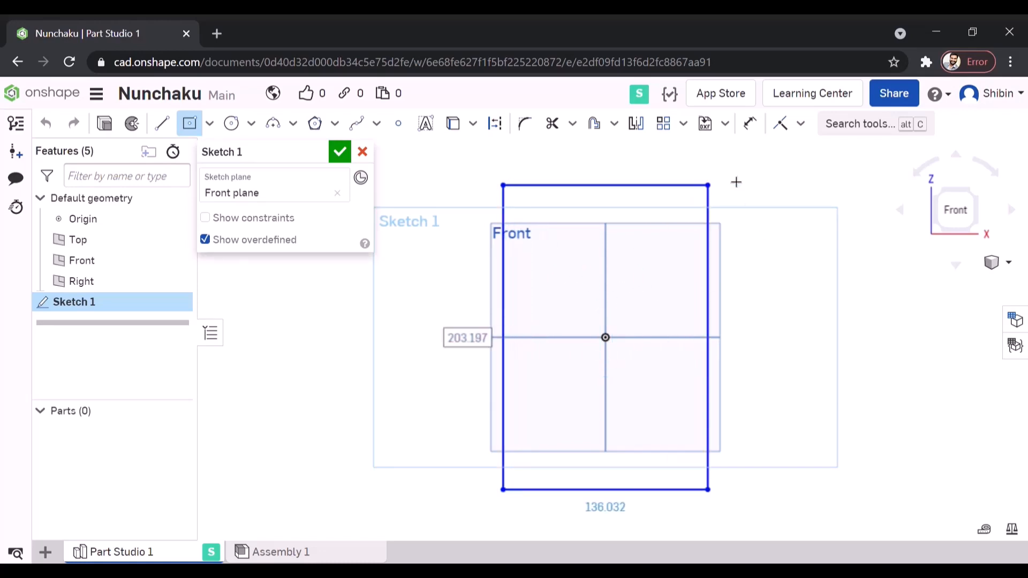
- Dimension the rectangle's height and set it to 20 mm
click(759, 128)
click(711, 262)
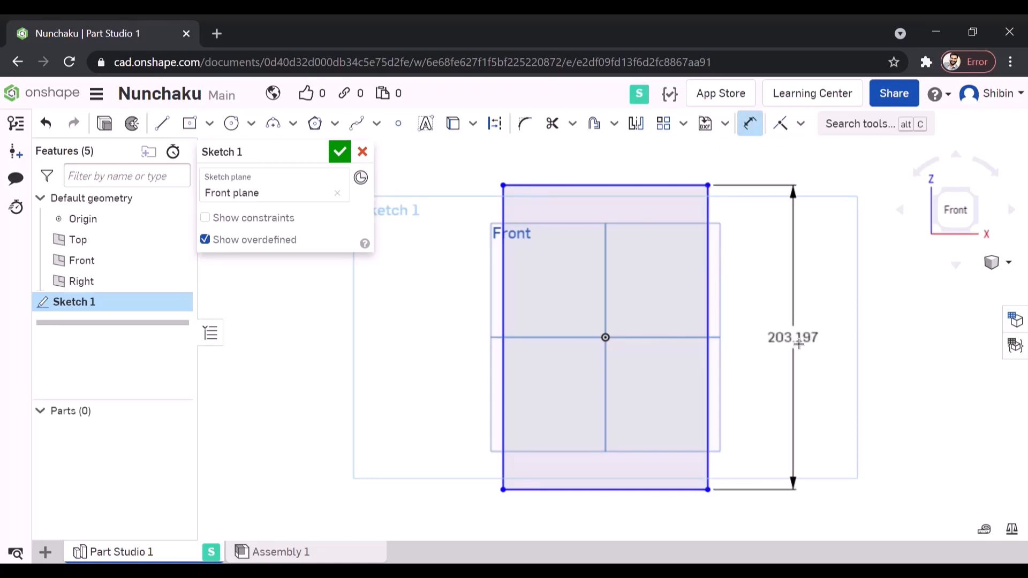
click(798, 344)
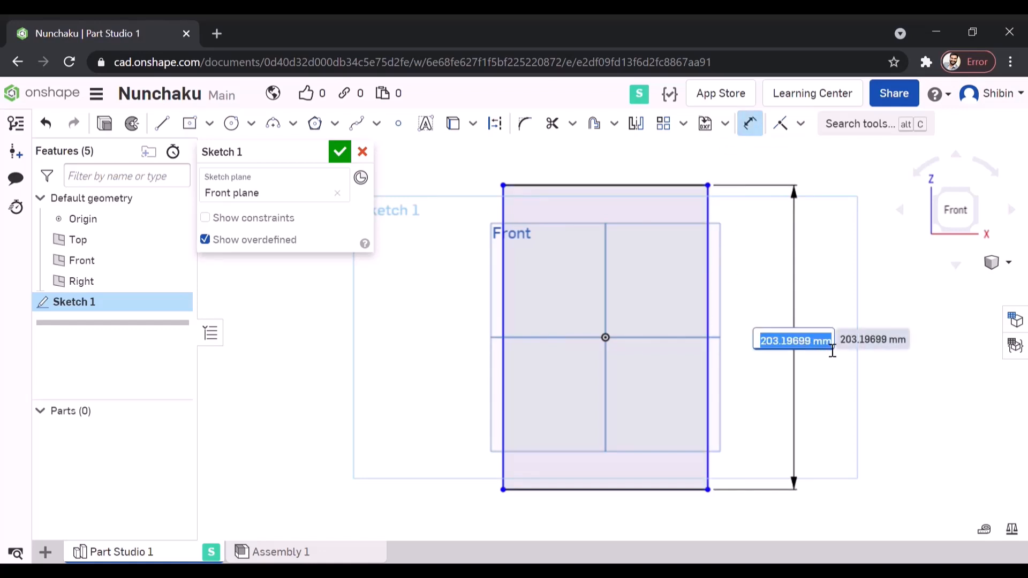
text(20)
key(Escape)
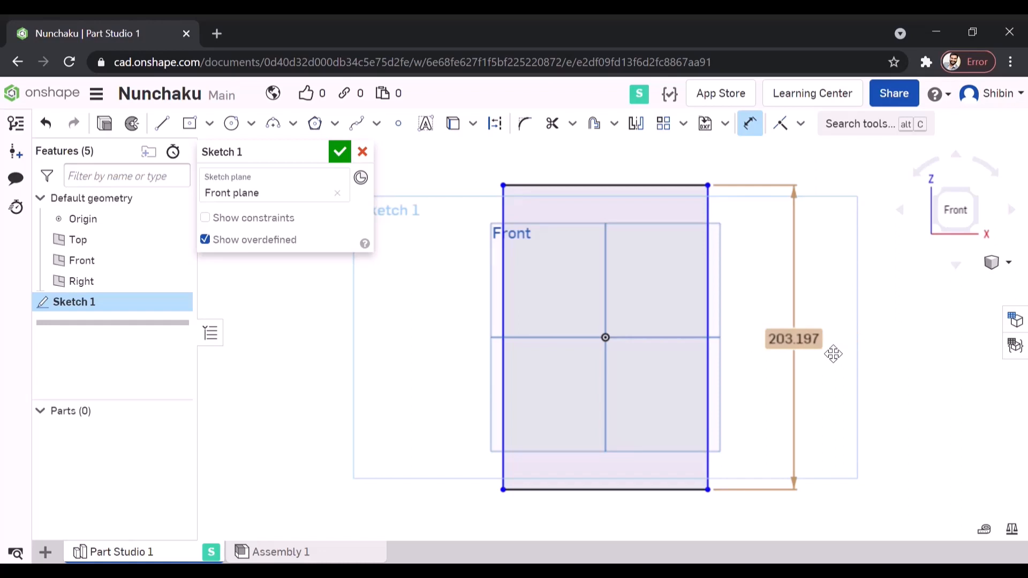
- Dimension the rectangle's width and set it to 15 mm
scroll(699, 346, up, 3)
scroll(461, 318, up, 2)
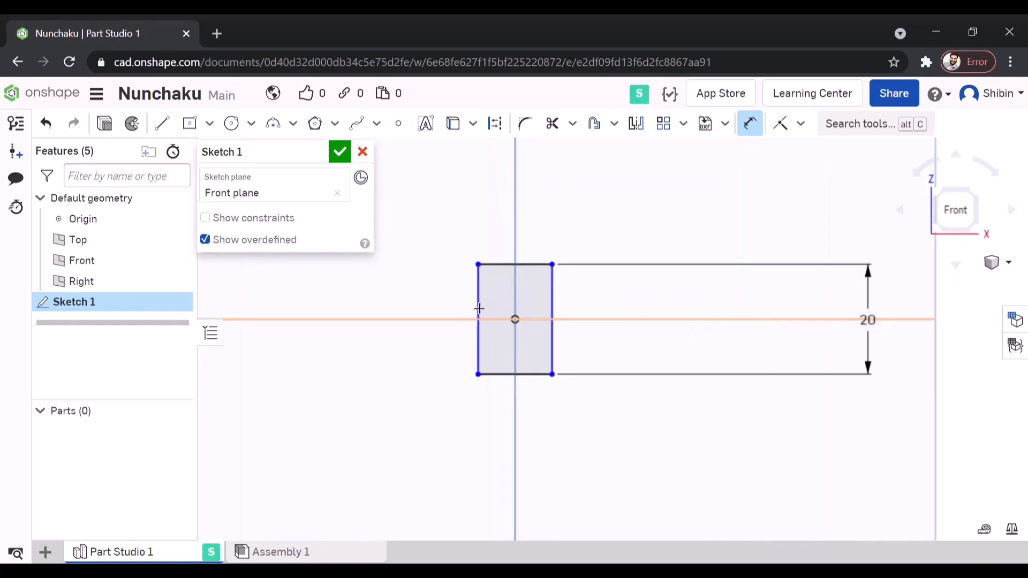
scroll(479, 308, up, 2)
click(594, 246)
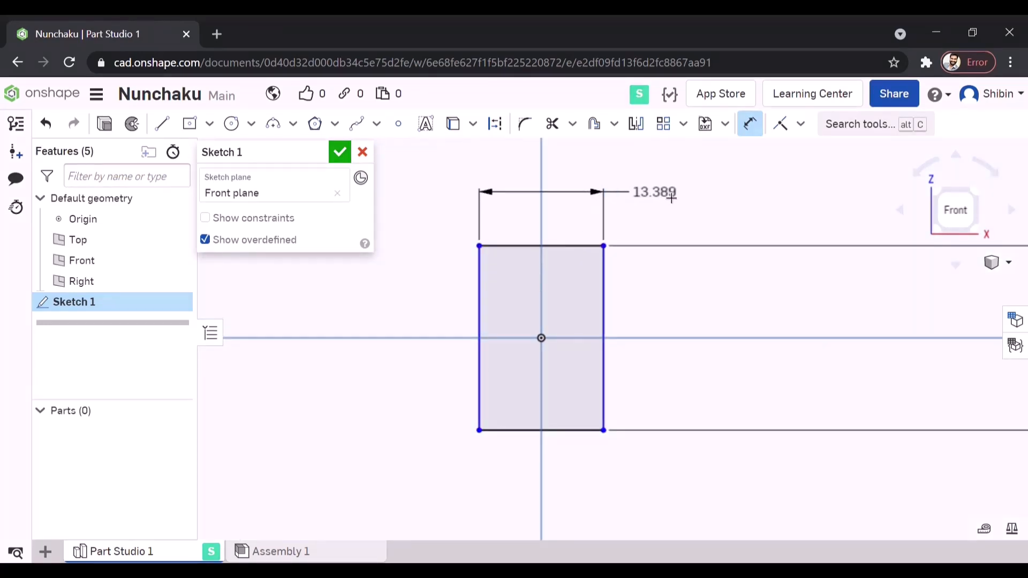
click(712, 201)
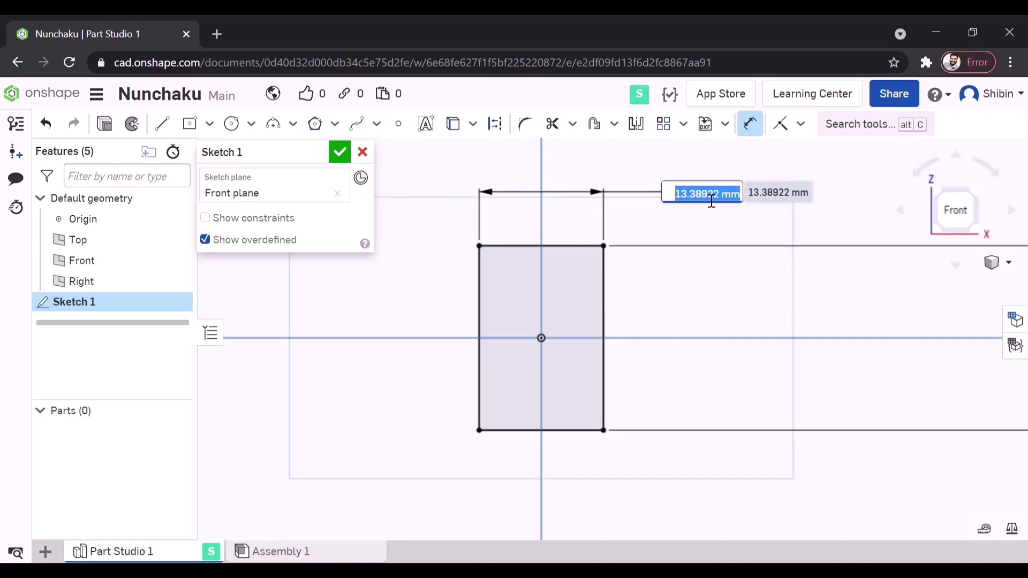
text(1)
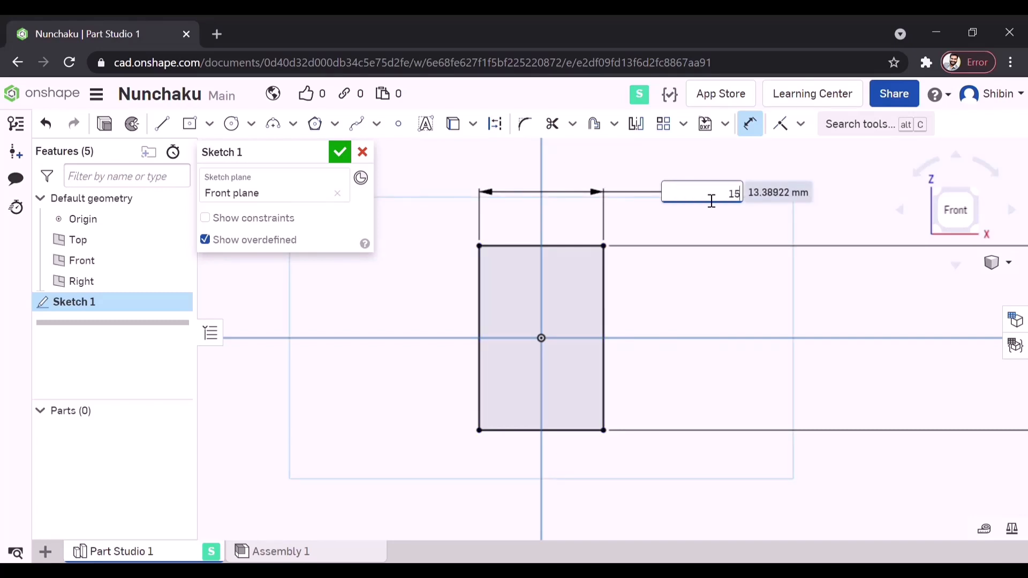
text(5)
key(Return)
- Draw tangent arcs joining the rectangle's upper two corners and its lower two corners to round both ends
scroll(575, 363, down, 1)
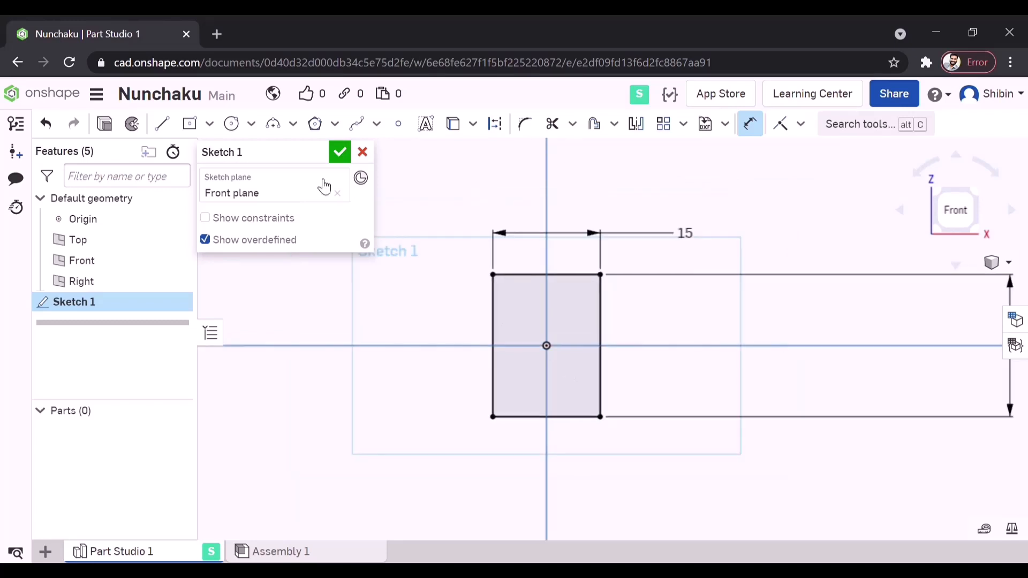
click(296, 128)
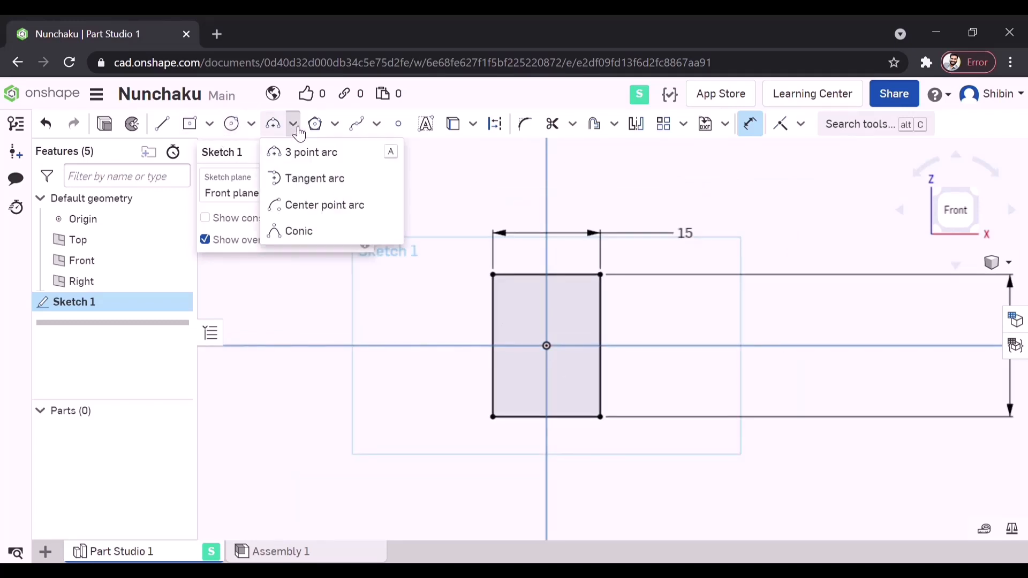
click(334, 184)
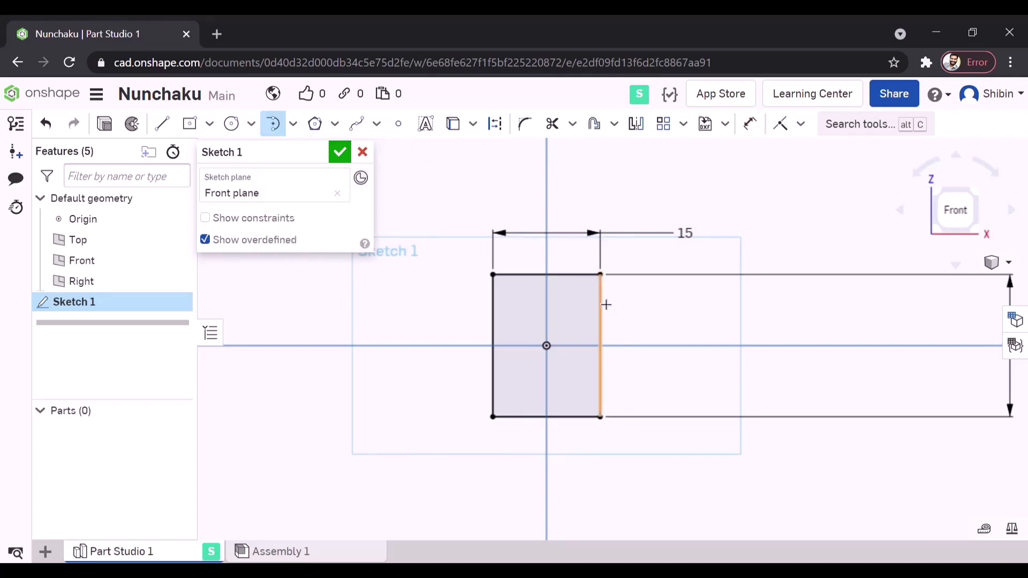
click(600, 274)
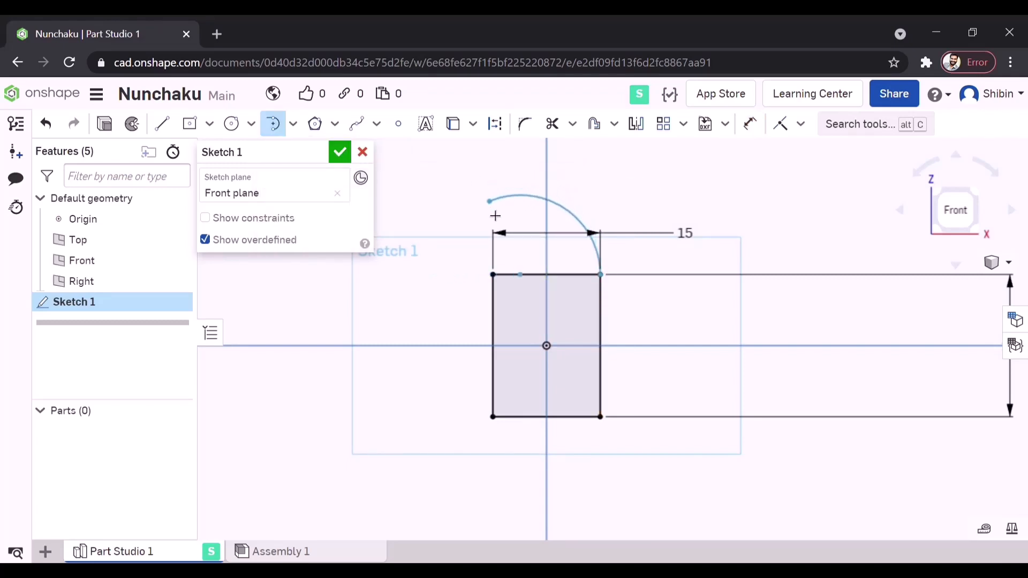
click(493, 275)
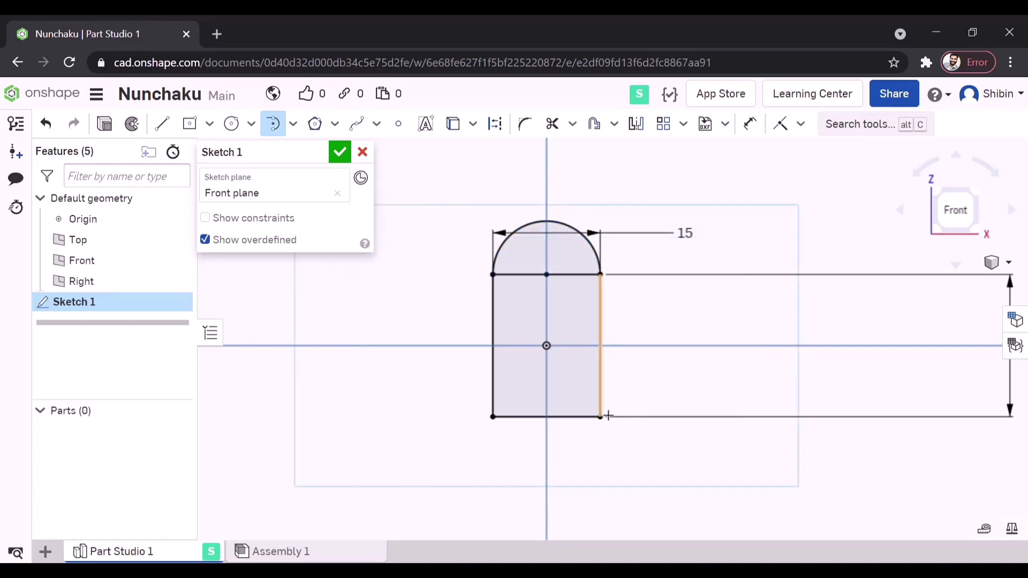
click(604, 452)
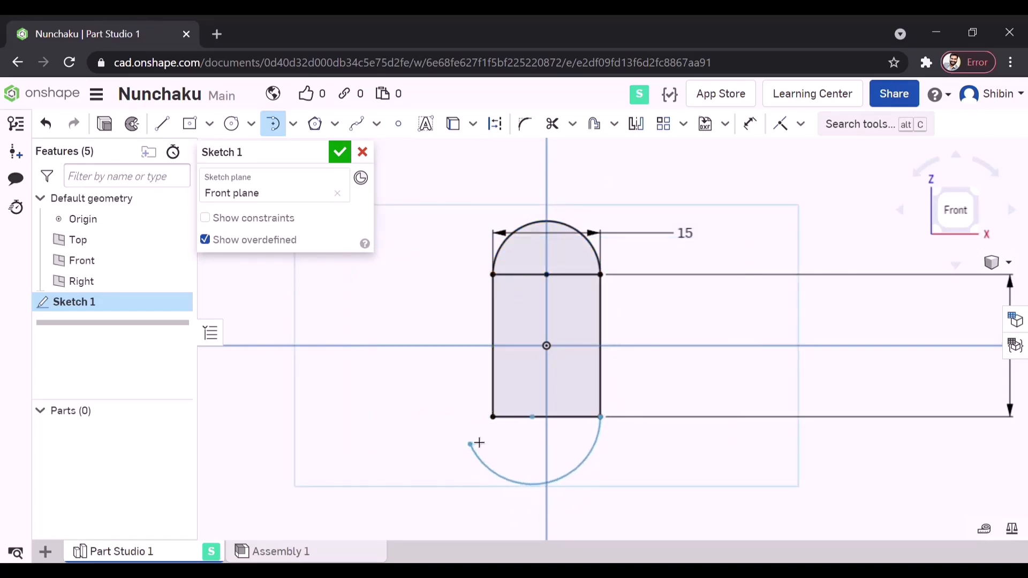
click(493, 417)
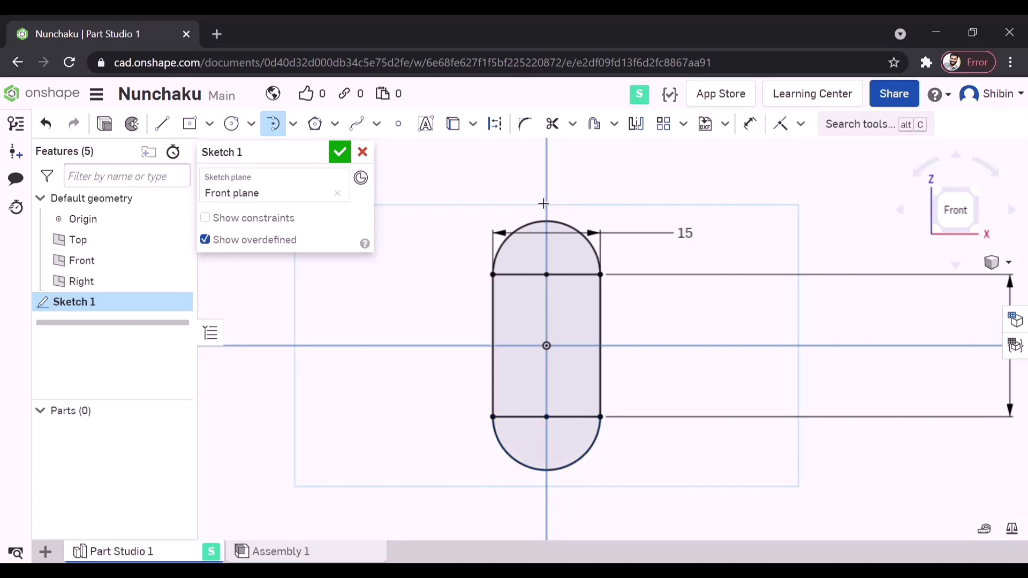
- Trim away the horizontal lines inside the rounded ends to leave a slot outline, and finish the sketch
click(552, 124)
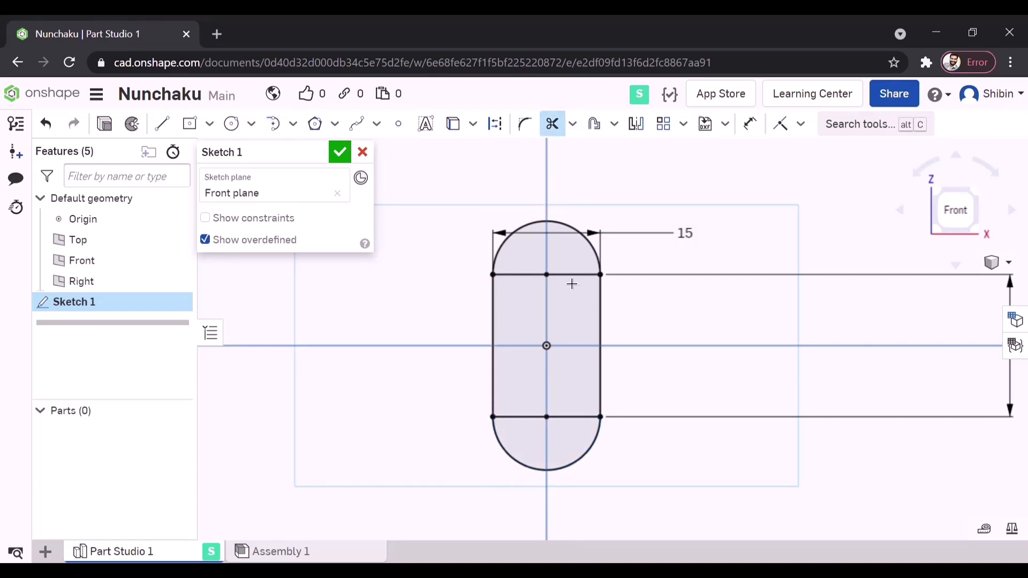
click(569, 276)
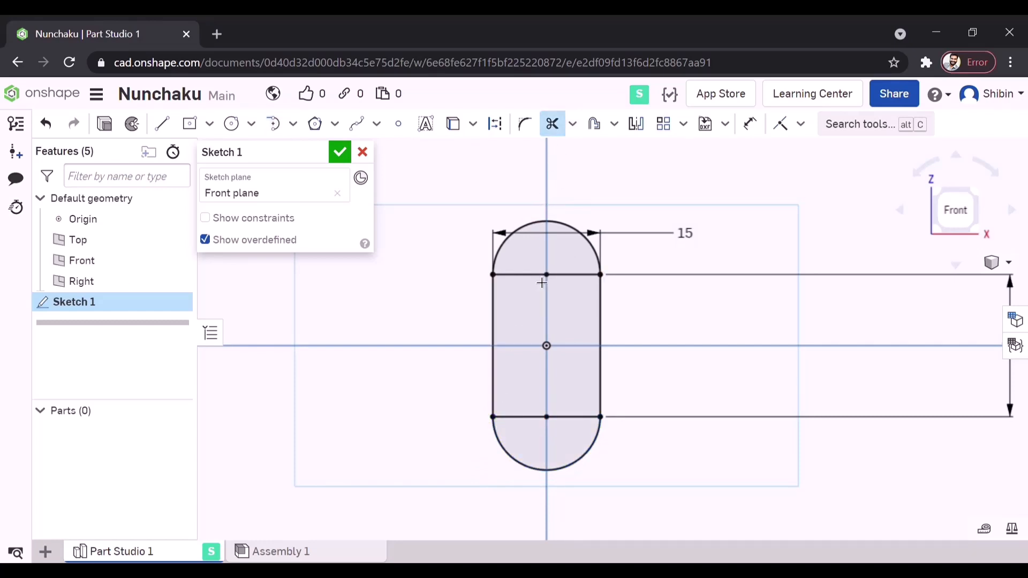
click(539, 417)
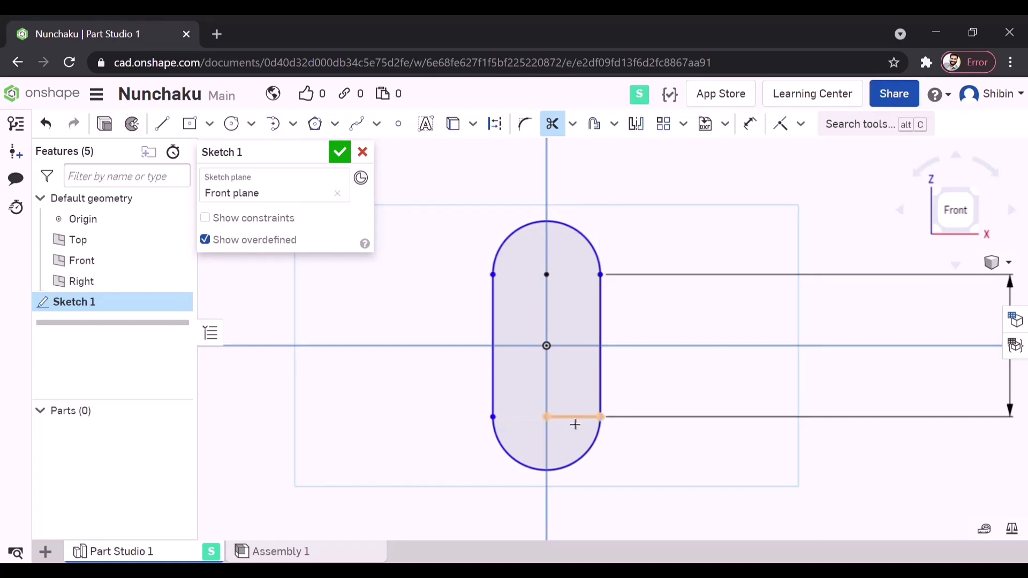
click(575, 424)
scroll(448, 321, down, 2)
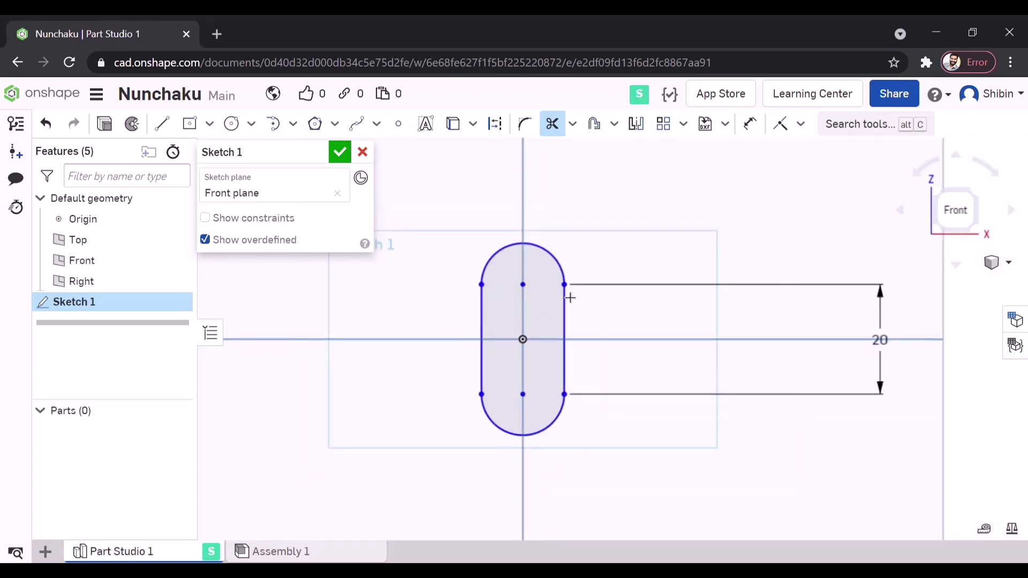
click(339, 152)
- Start a new sketch on the Right plane
scroll(583, 311, down, 3)
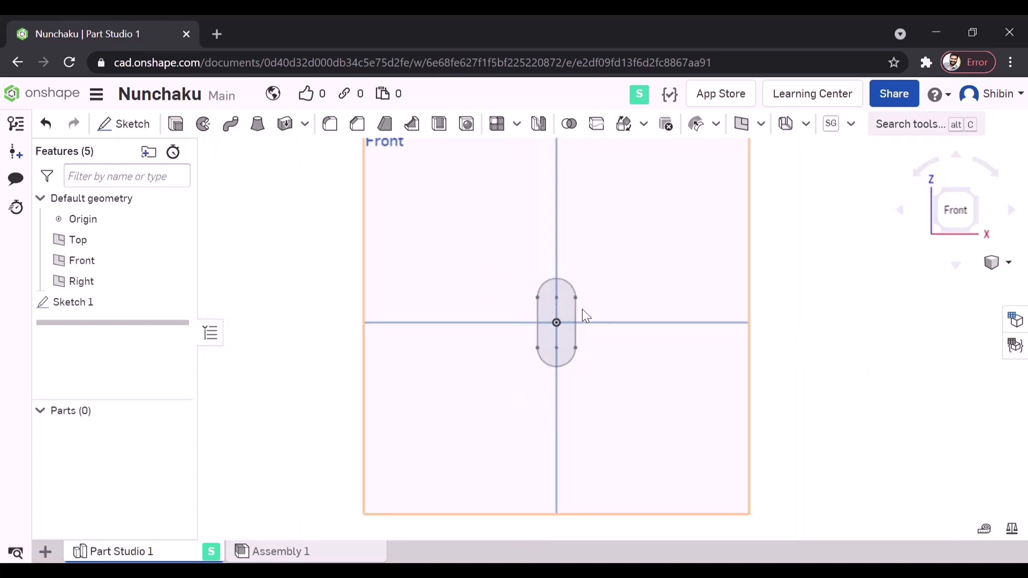
scroll(755, 374, down, 3)
right_drag(803, 353, 741, 358)
click(528, 286)
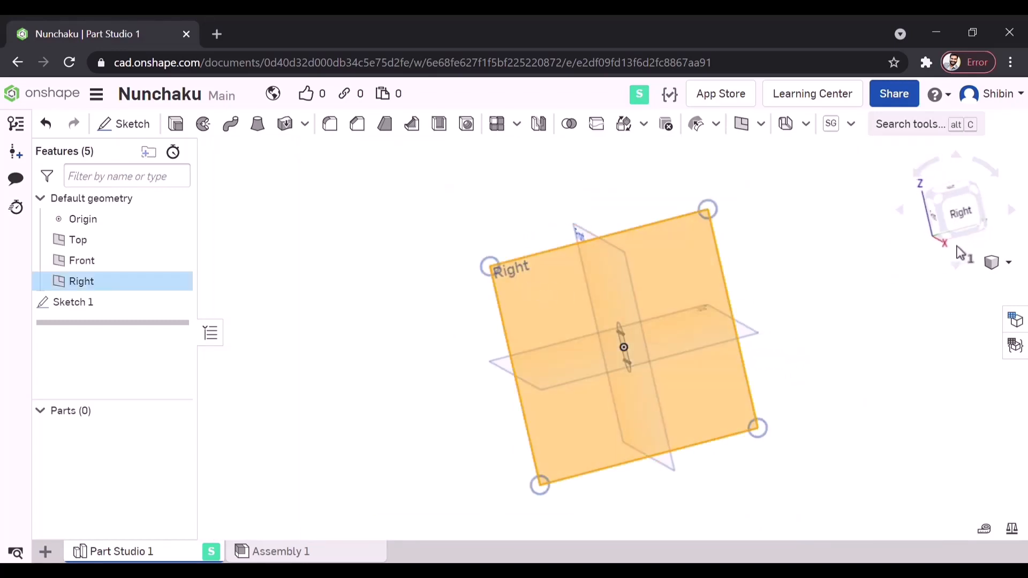
click(953, 214)
click(124, 124)
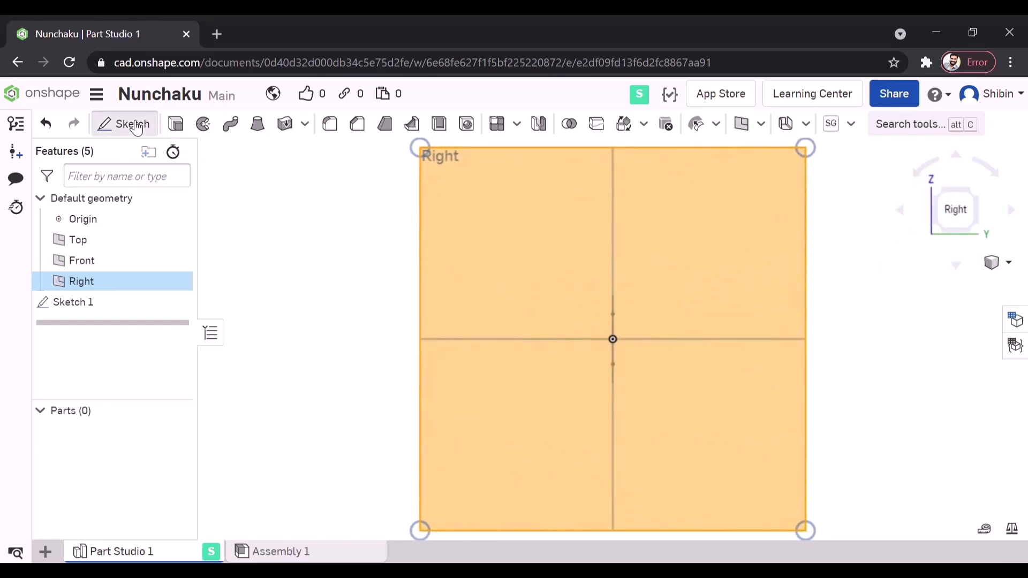
right_drag(670, 278, 702, 293)
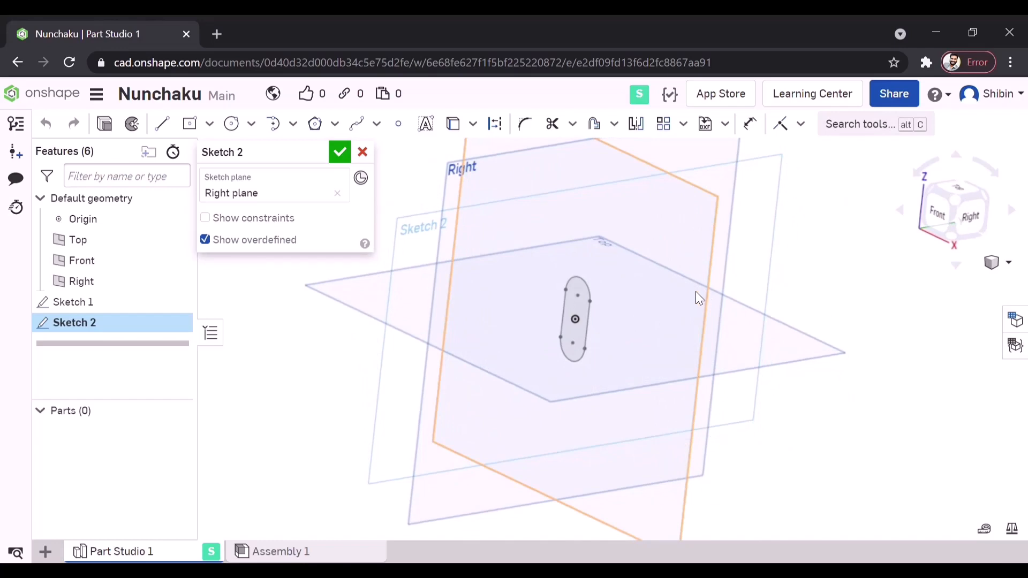
scroll(628, 308, down, 5)
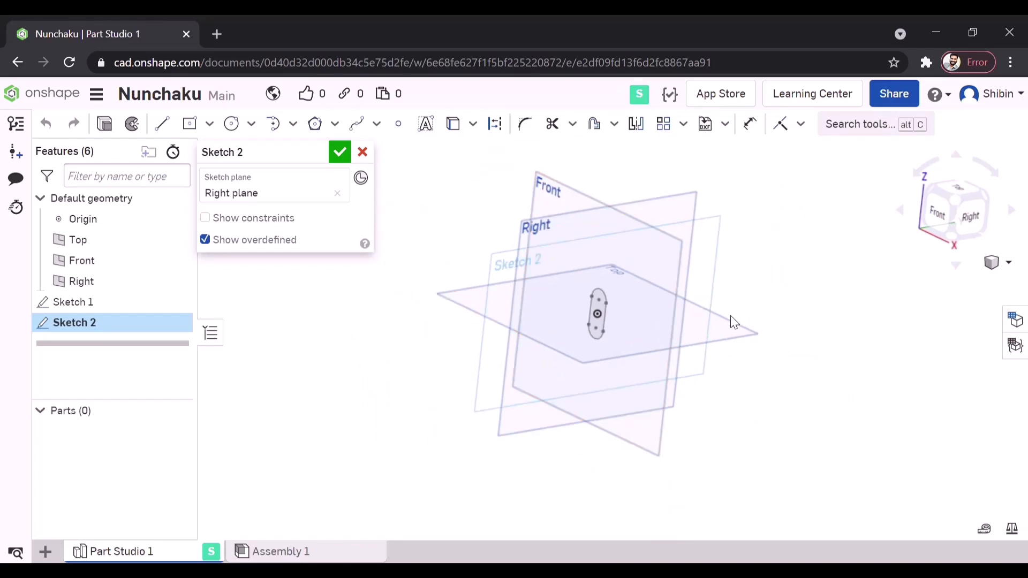
right_drag(730, 315, 541, 223)
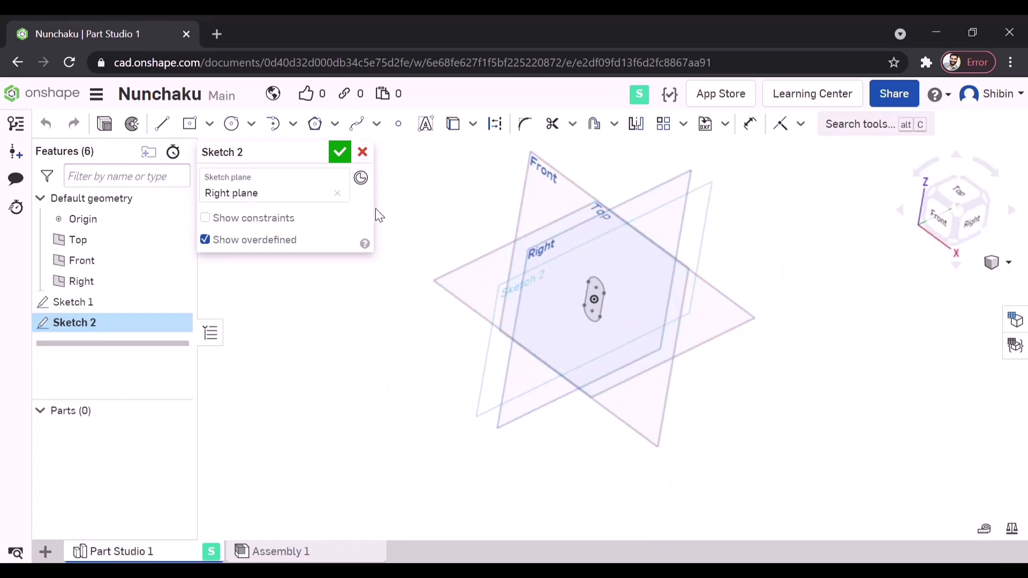
- Replace the second sketch's plane with the Top plane
click(337, 194)
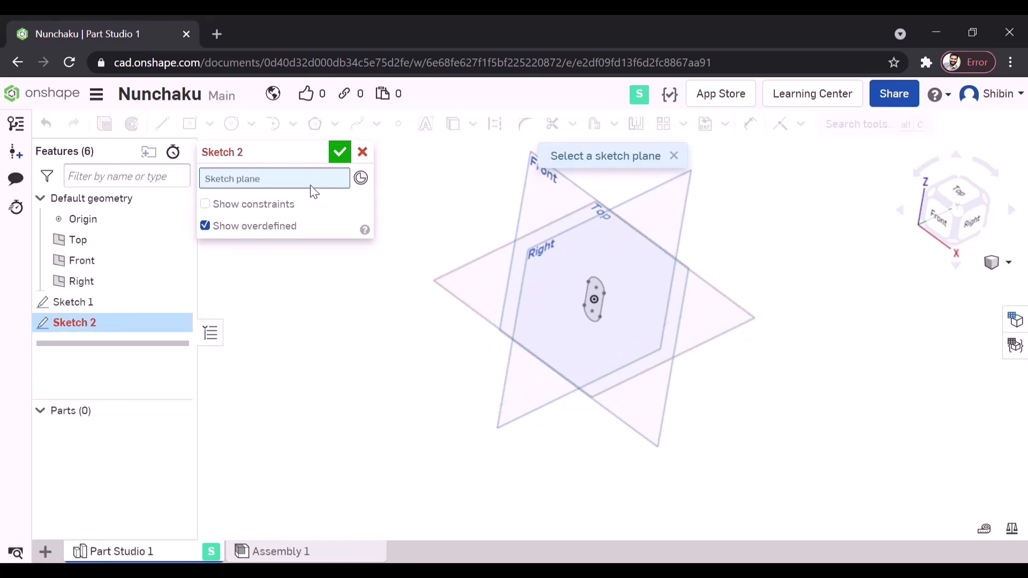
click(962, 194)
click(464, 280)
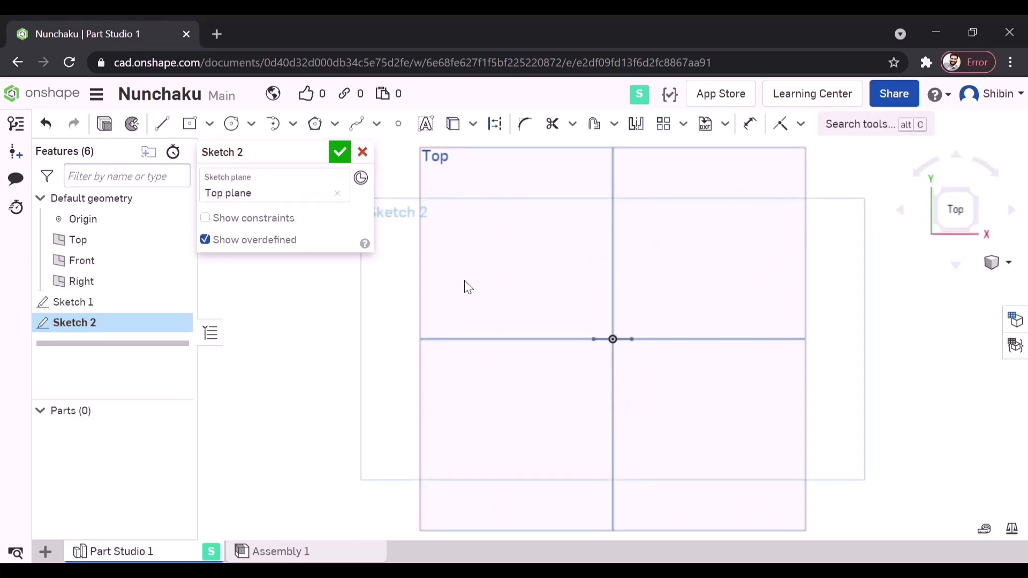
- Project the slot's straight right edge onto the sketch as a point and draw a circle about 7 mm in diameter centred on it
click(232, 126)
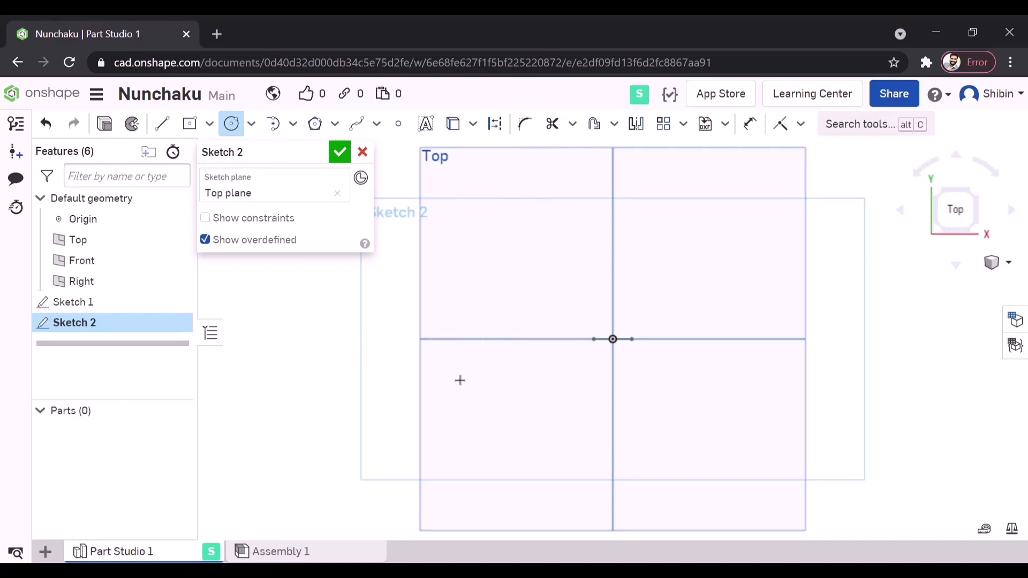
right_drag(676, 410, 649, 362)
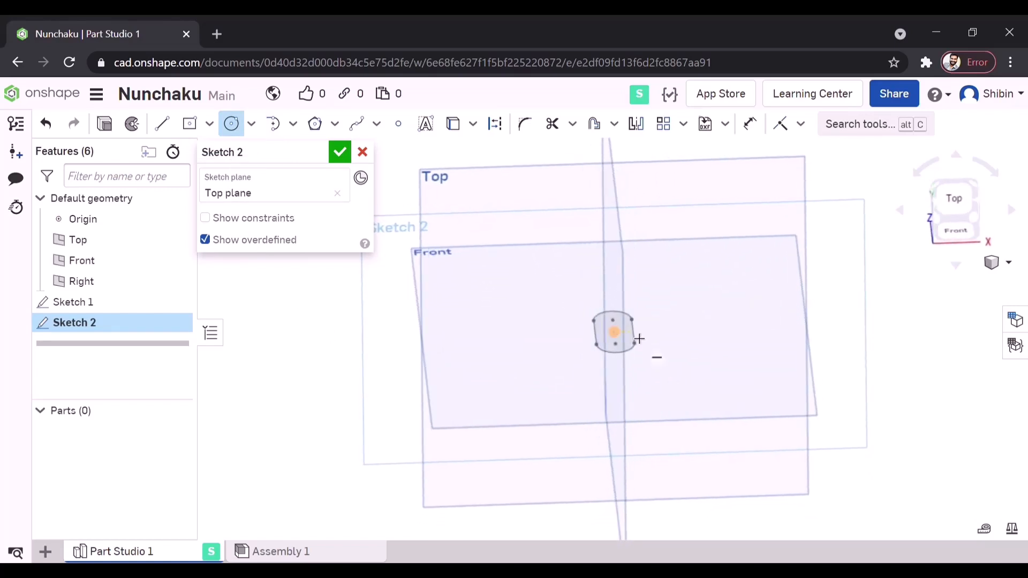
scroll(639, 339, up, 3)
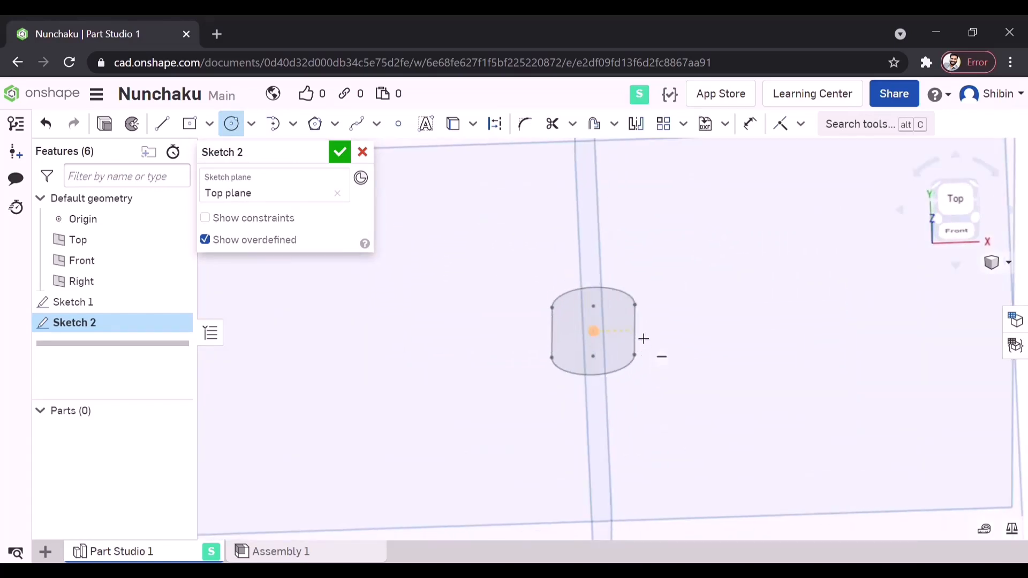
click(454, 126)
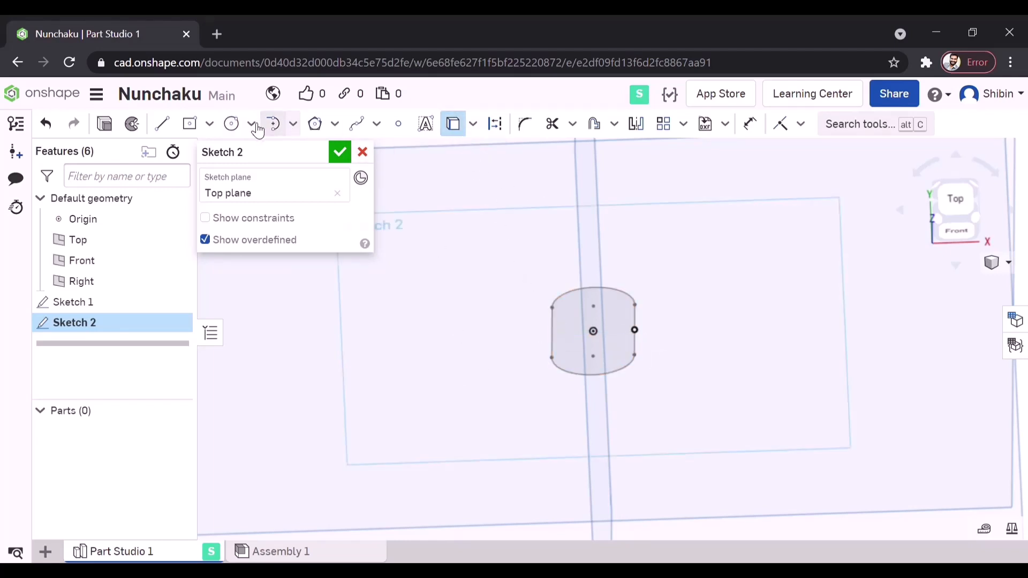
click(232, 124)
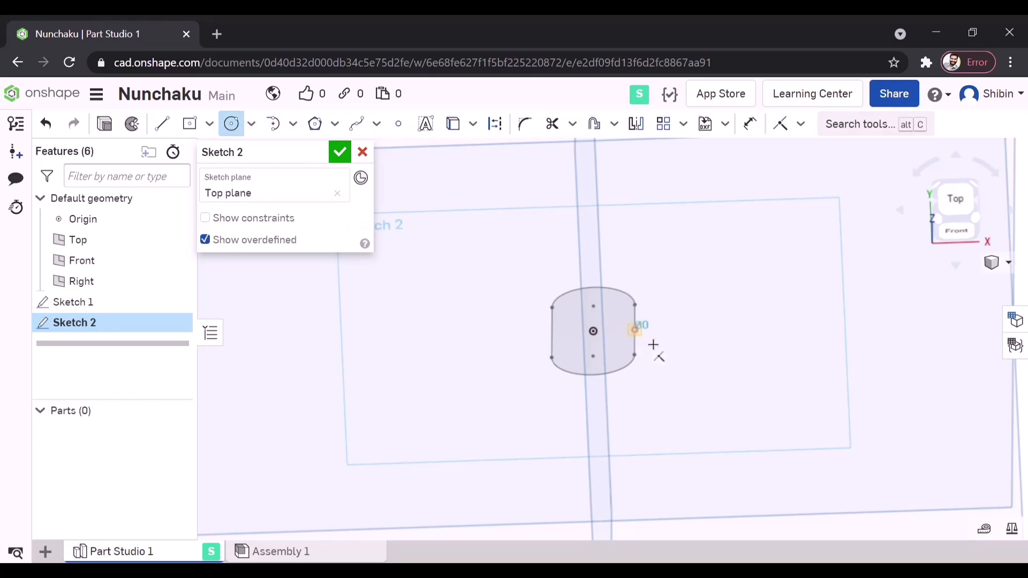
click(635, 329)
click(650, 343)
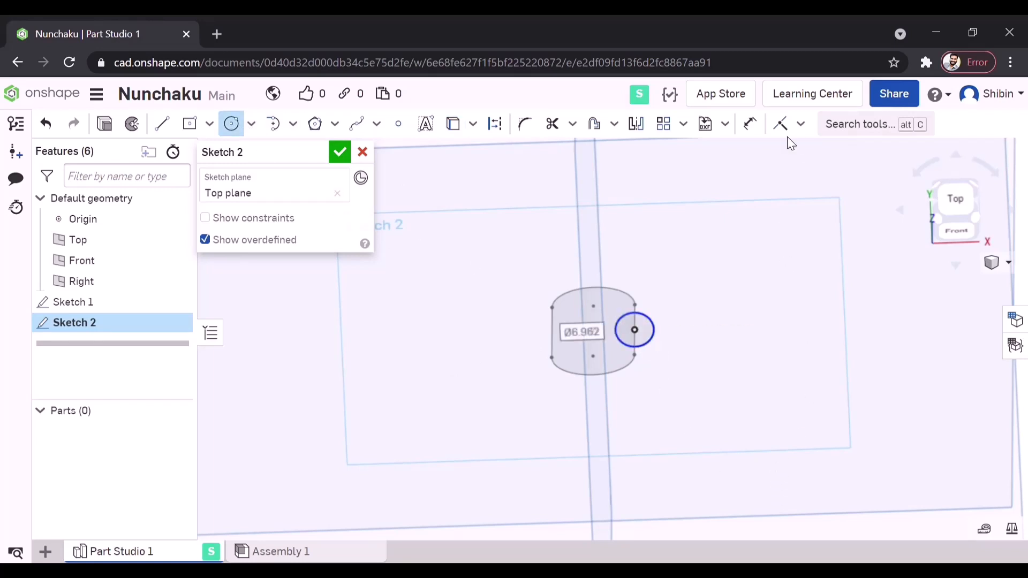
- Dimension the circle's diameter to 3 mm and finish the sketch
click(750, 123)
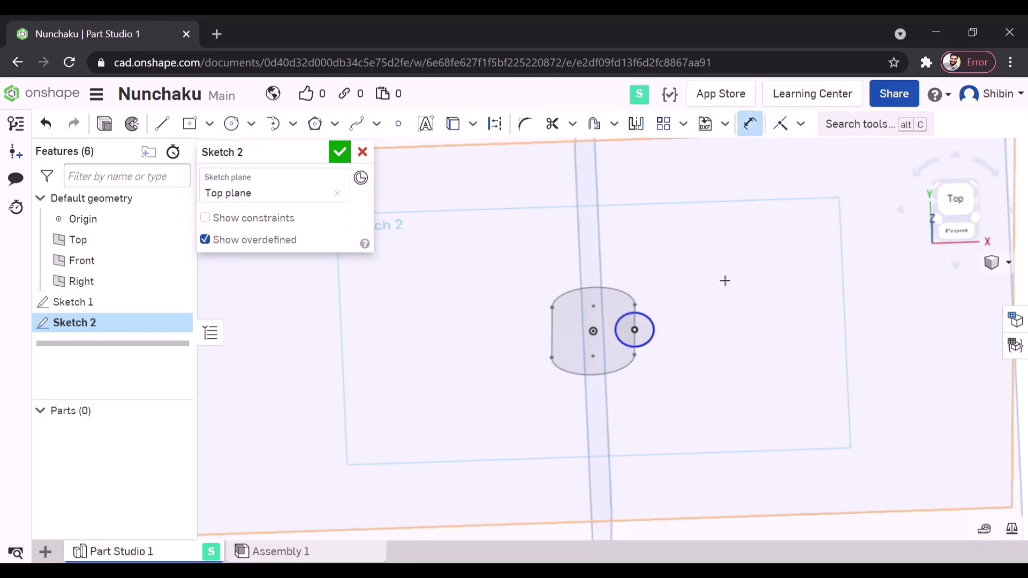
click(660, 339)
click(725, 373)
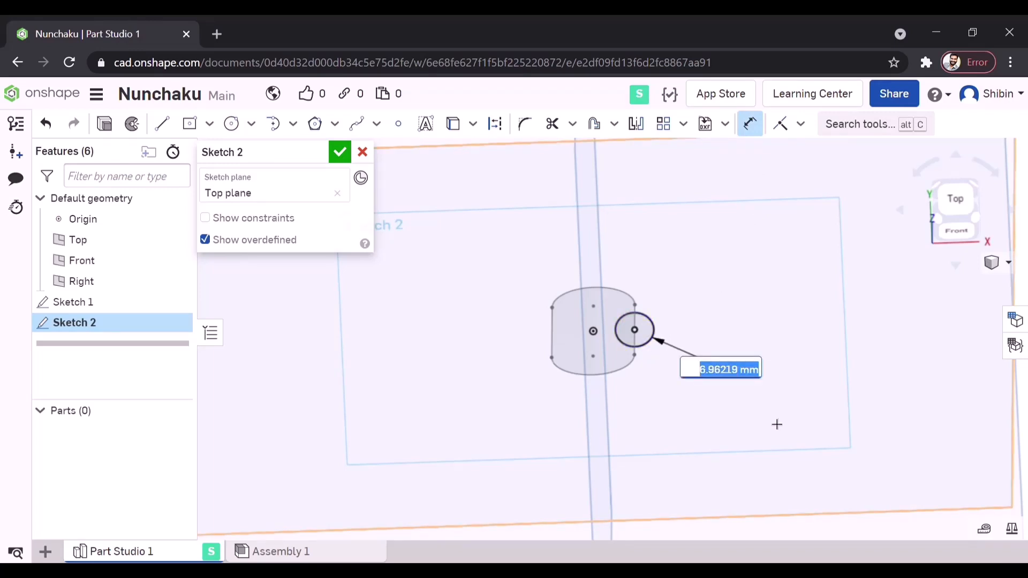
text(3)
key(Return)
scroll(656, 374, up, 5)
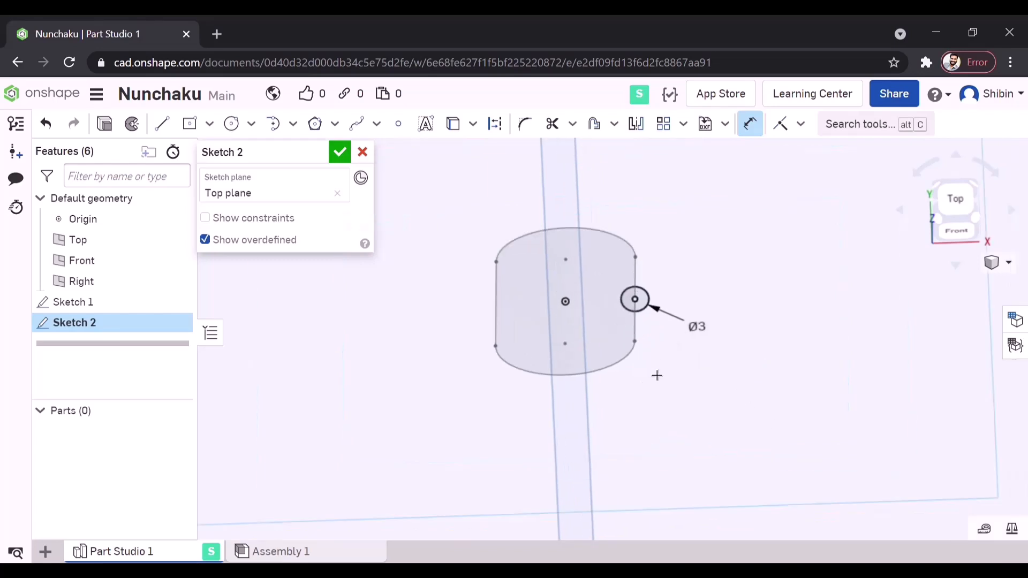
mouse_move(656, 374)
right_down()
mouse_move(655, 336)
mouse_move(669, 337)
mouse_move(662, 348)
right_up()
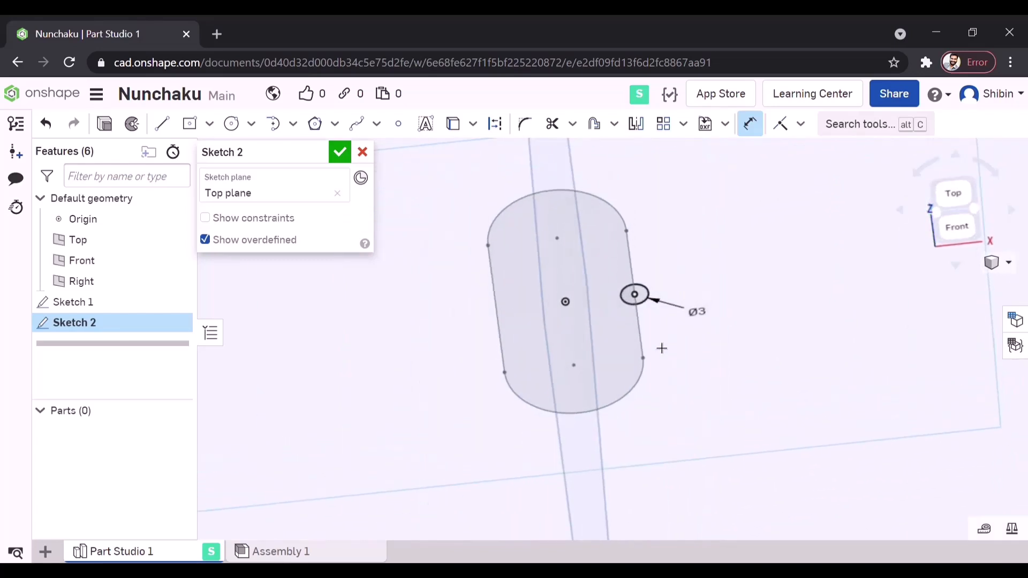
click(339, 152)
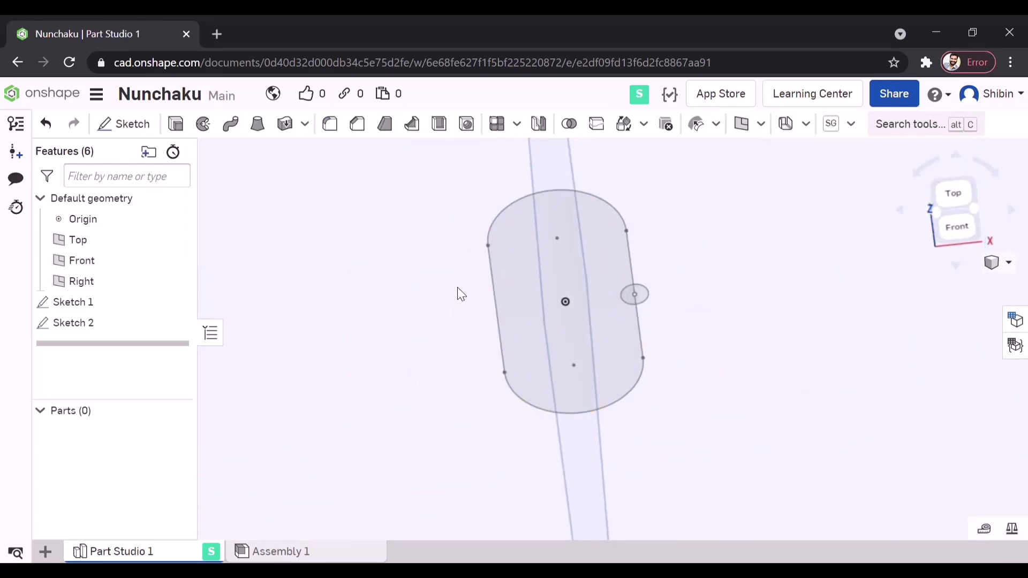
- Sweep the 3 mm circle as a new solid along all four edges of the slot outline to form a closed chain link
mouse_move(416, 294)
right_down()
mouse_move(605, 294)
mouse_move(590, 305)
right_up()
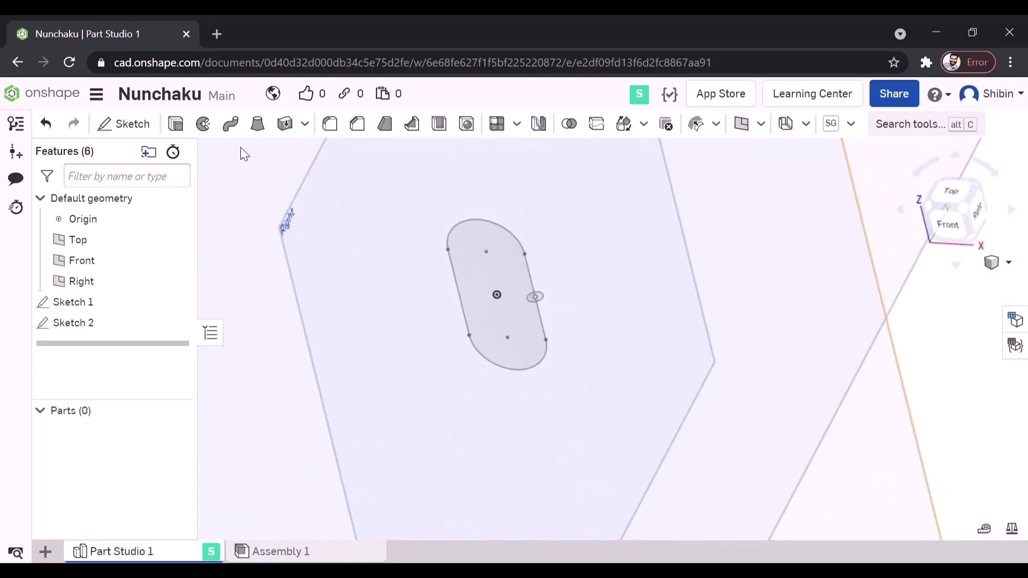
click(238, 130)
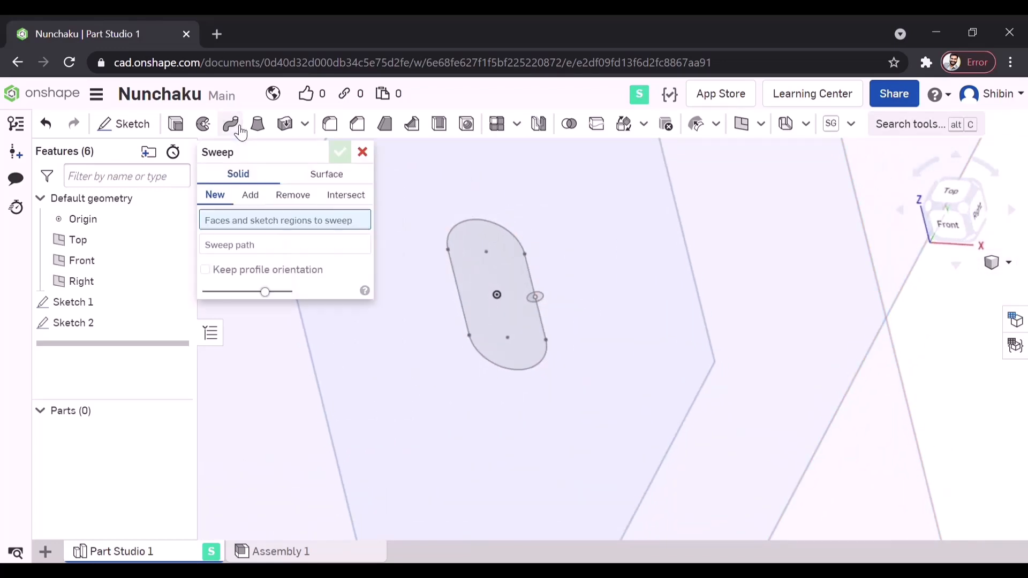
scroll(538, 305, up, 4)
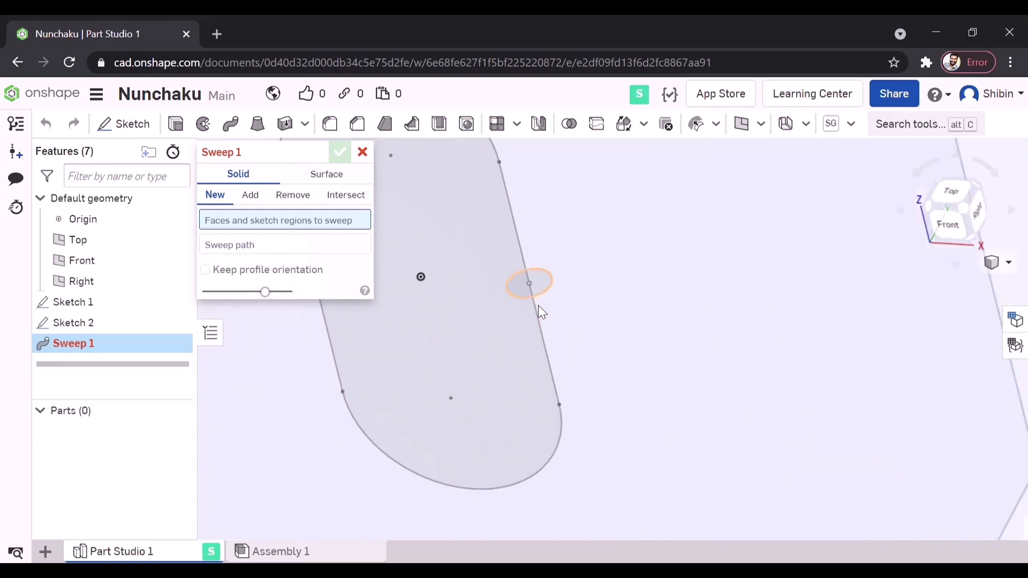
right_drag(538, 305, 544, 298)
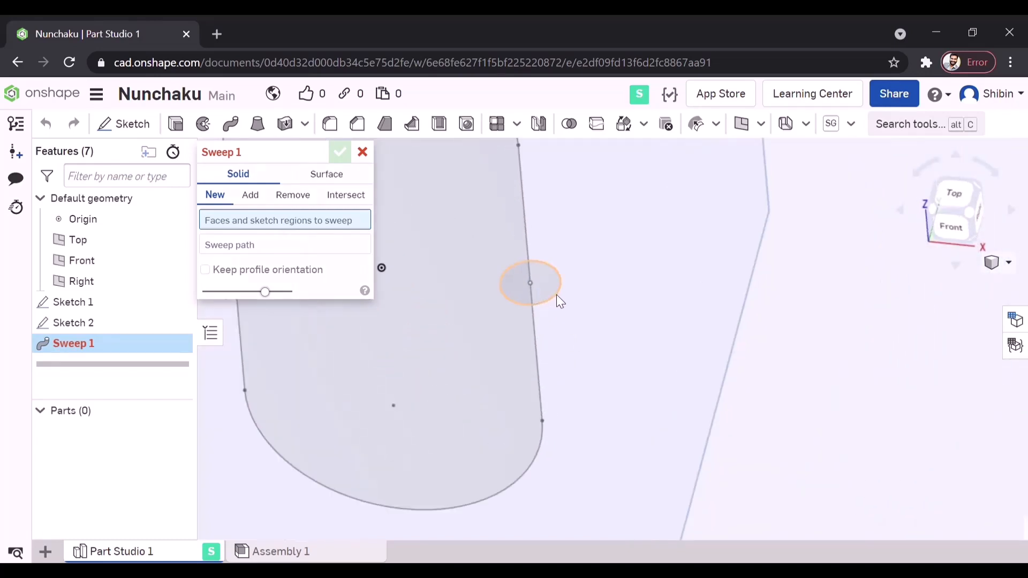
click(557, 294)
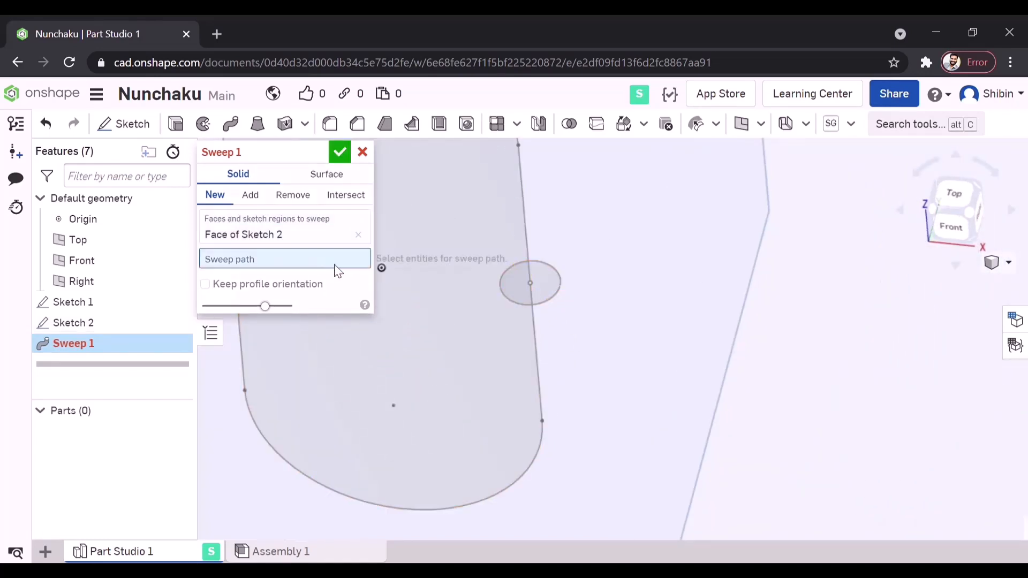
click(528, 221)
right_drag(640, 300, 663, 367)
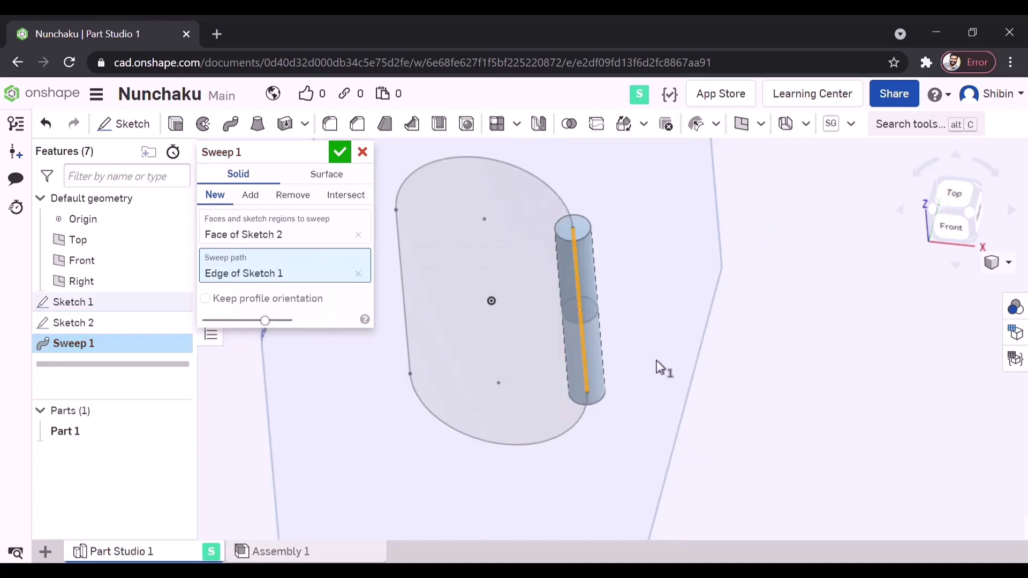
click(529, 180)
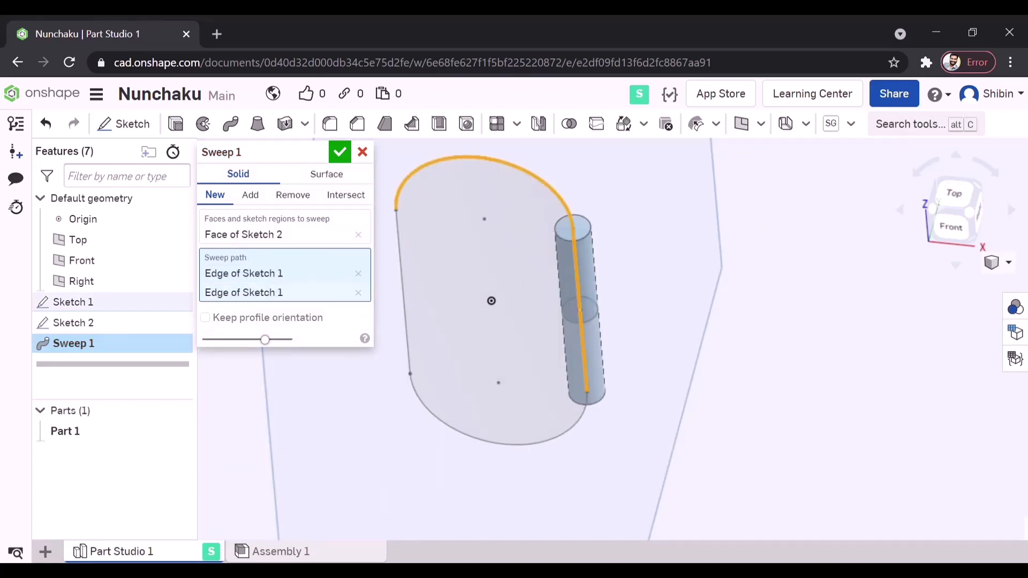
click(406, 294)
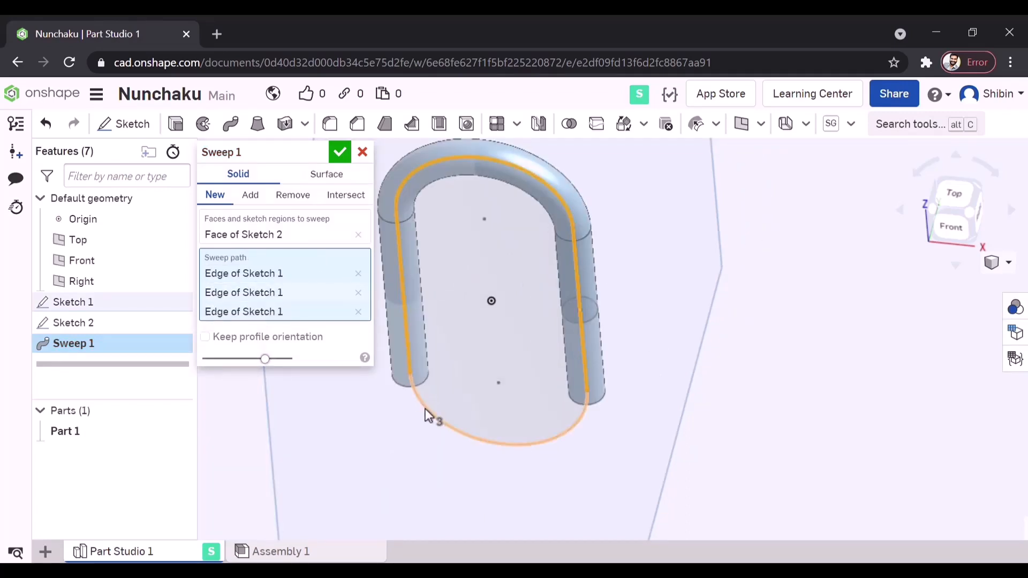
click(425, 408)
click(339, 152)
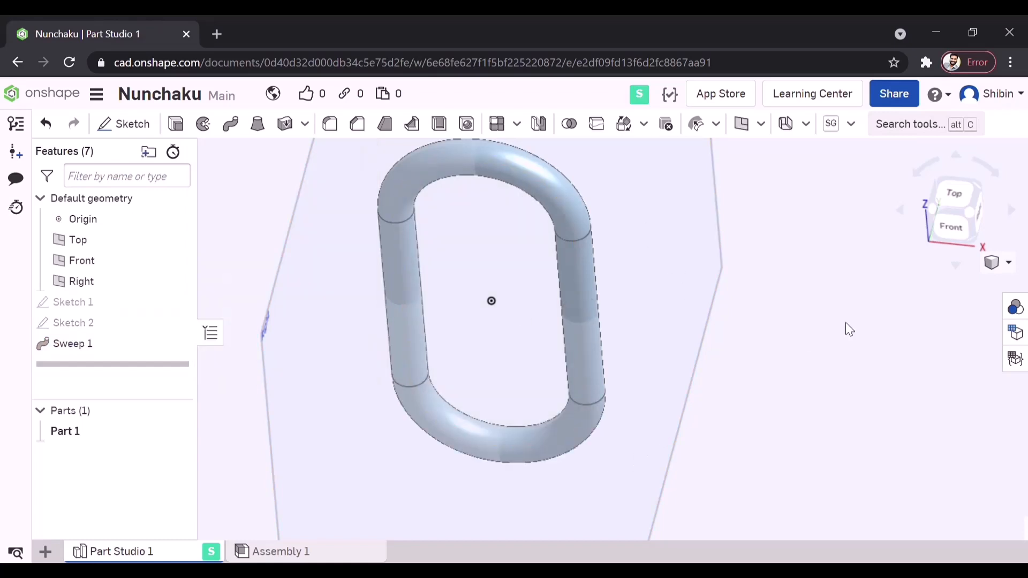
- Copy the slot outline sketch, Sketch 1
click(945, 233)
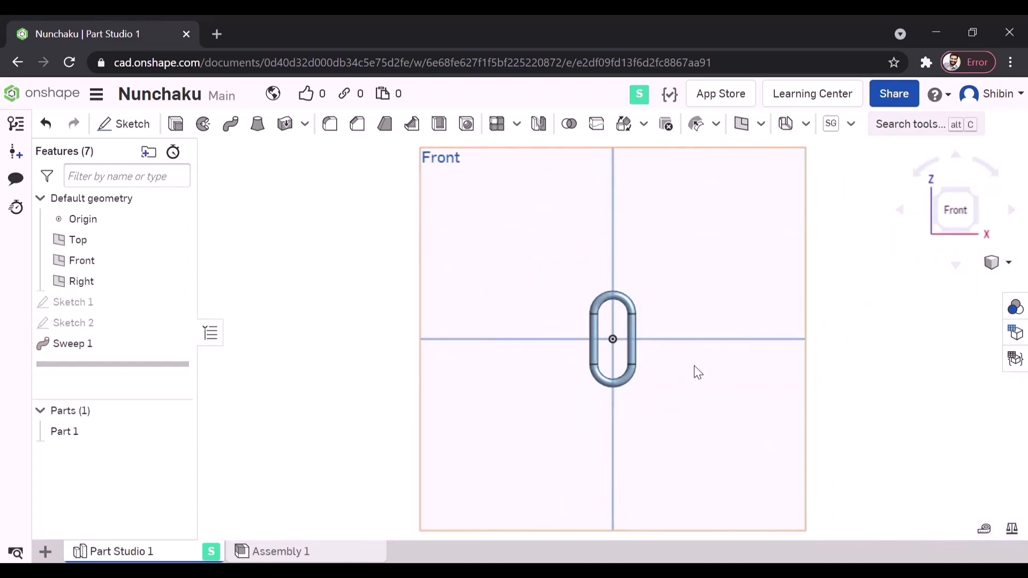
scroll(624, 385, up, 5)
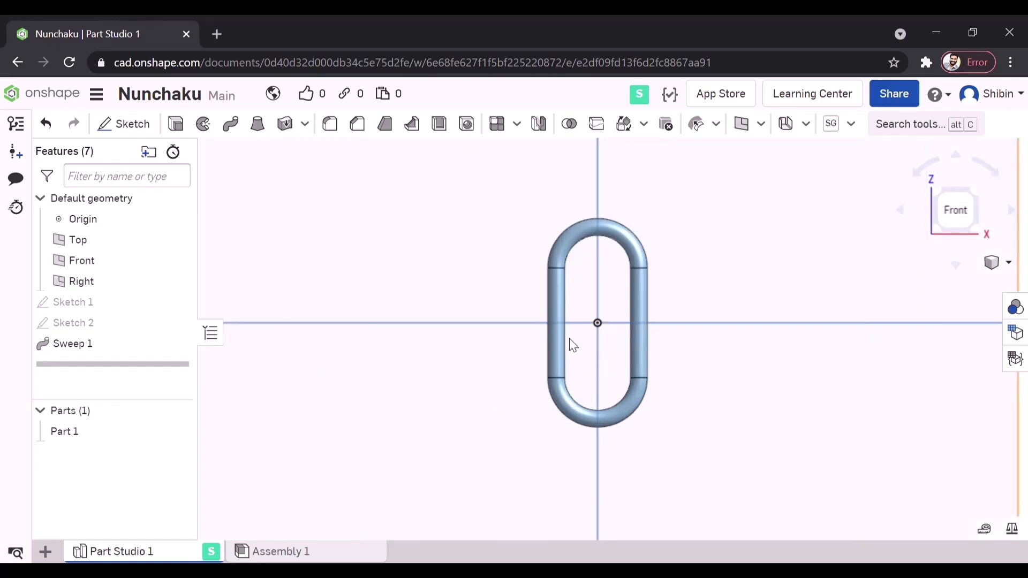
scroll(569, 338, down, 2)
right_drag(699, 339, 683, 357)
scroll(637, 345, down, 2)
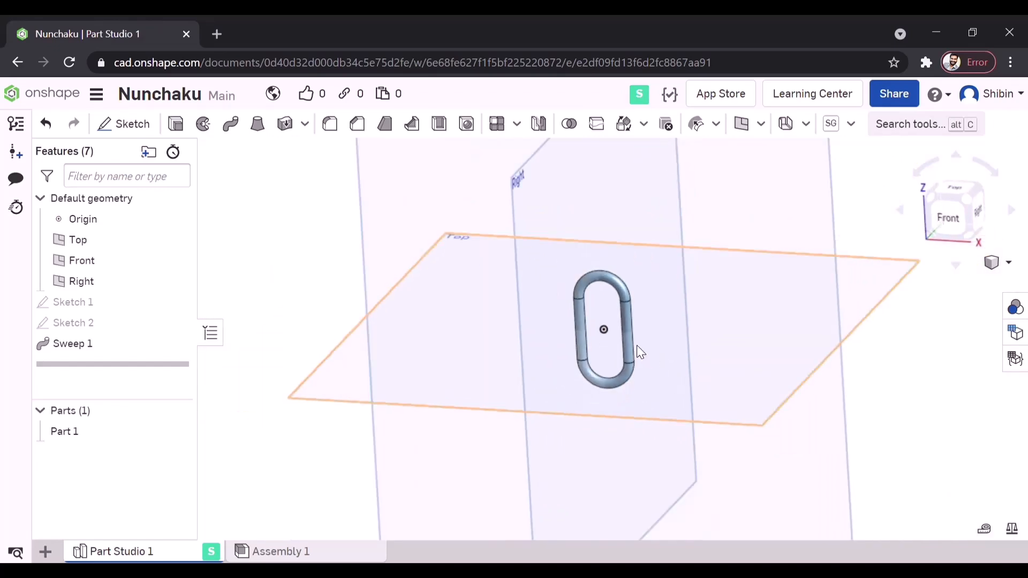
right_drag(608, 333, 610, 330)
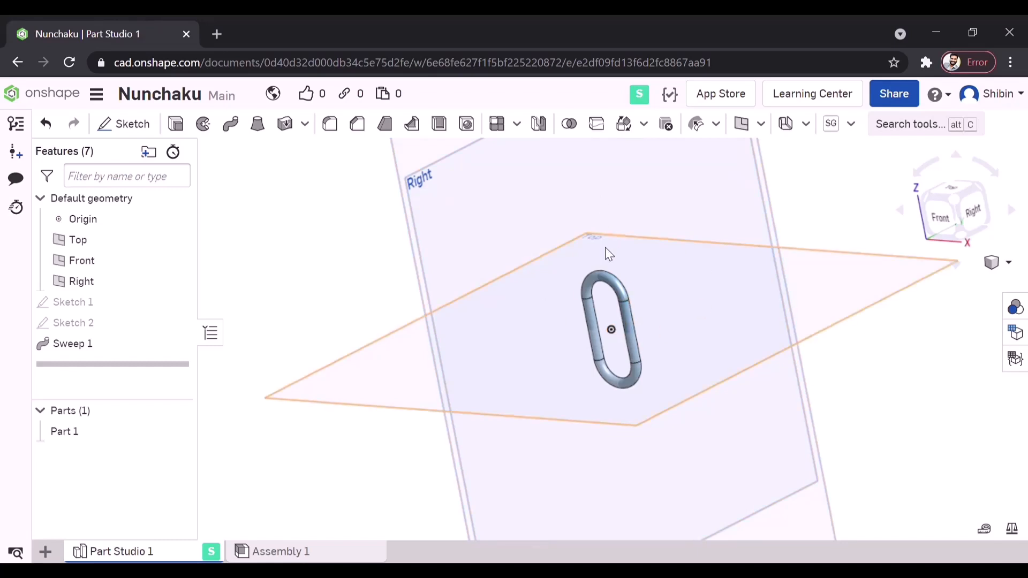
click(60, 300)
right_click(62, 305)
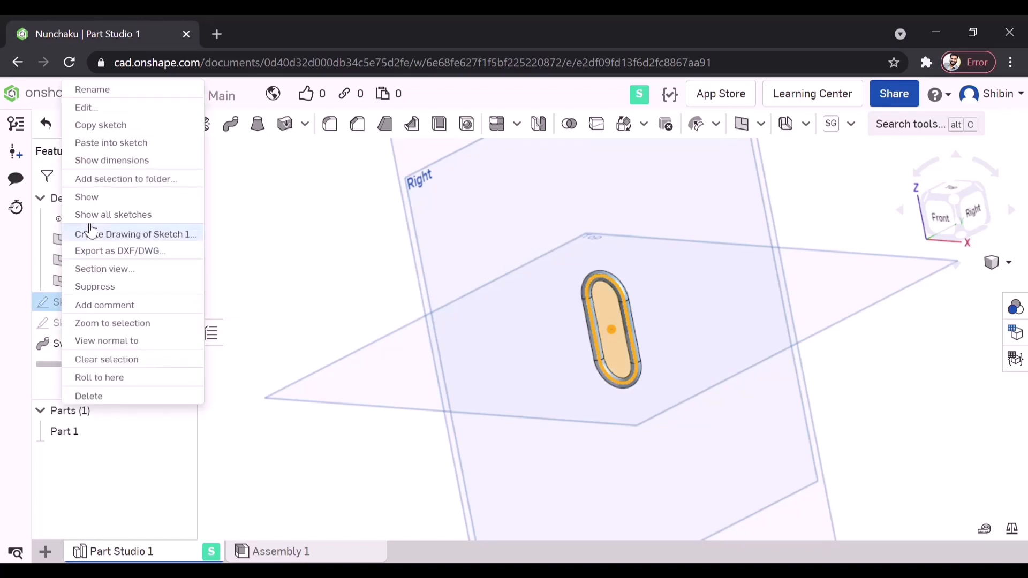
click(130, 129)
click(375, 338)
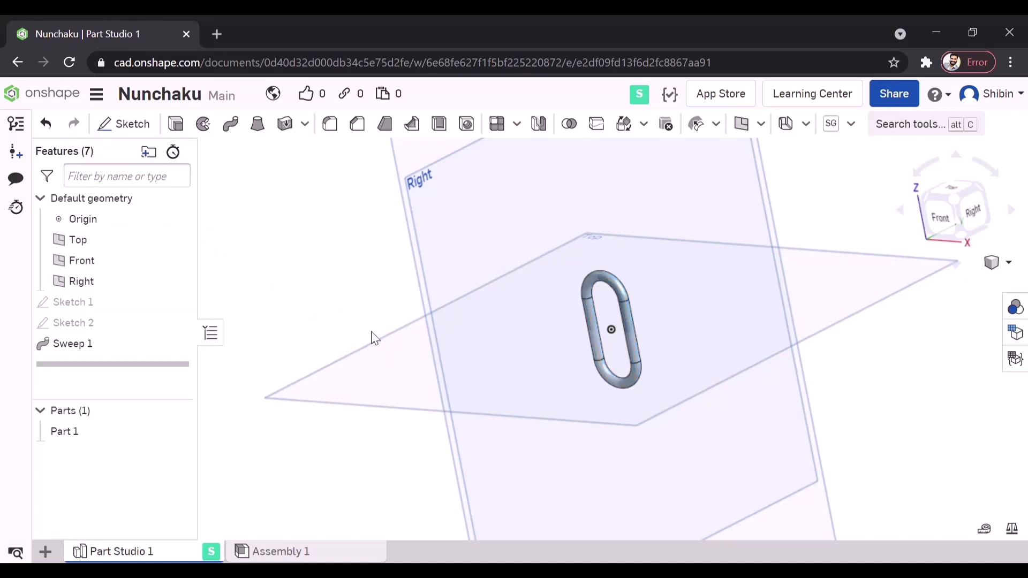
- Start a new sketch on the Right plane and paste the copied slot outline into it
click(973, 214)
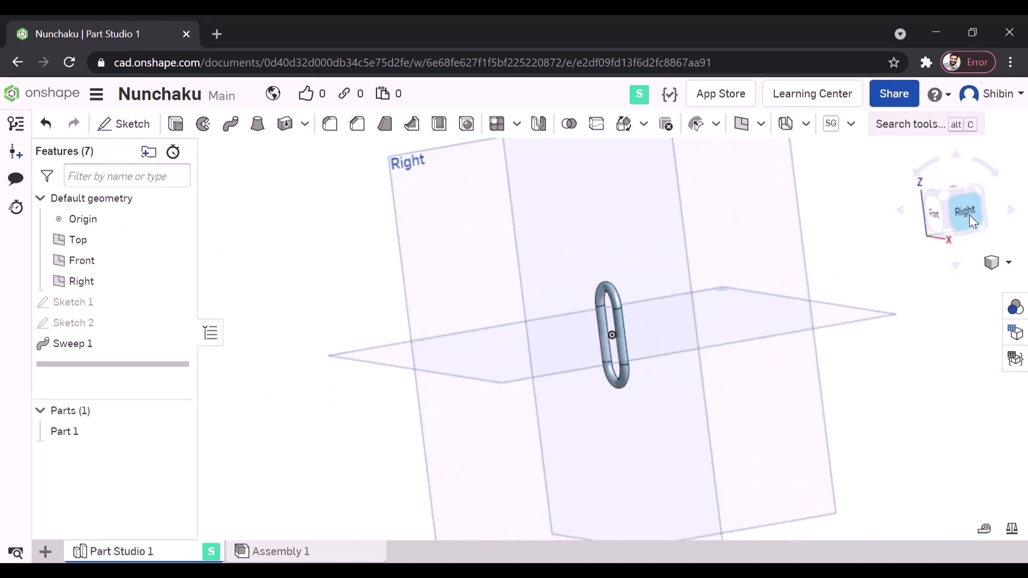
click(472, 223)
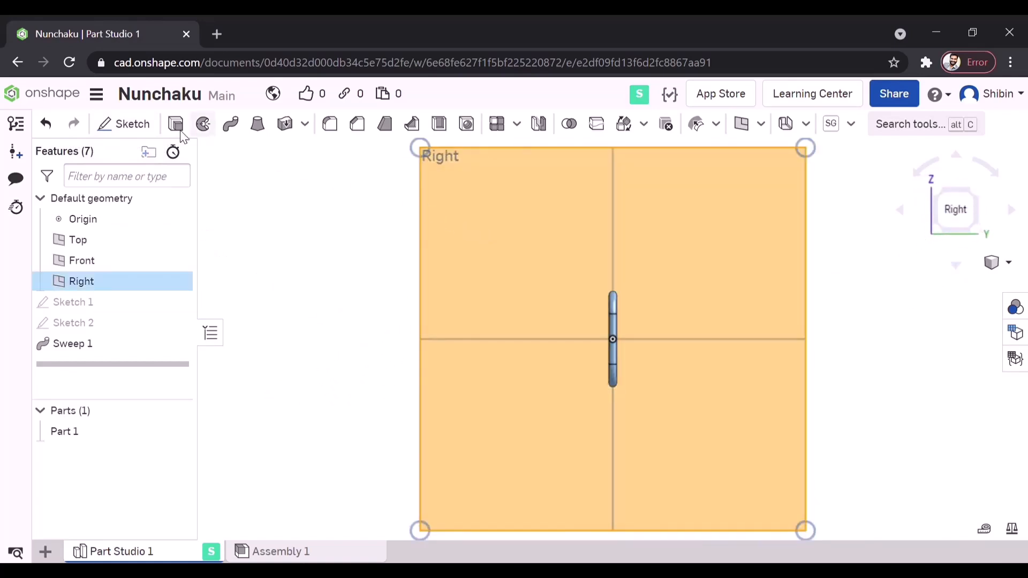
click(134, 125)
right_click(517, 268)
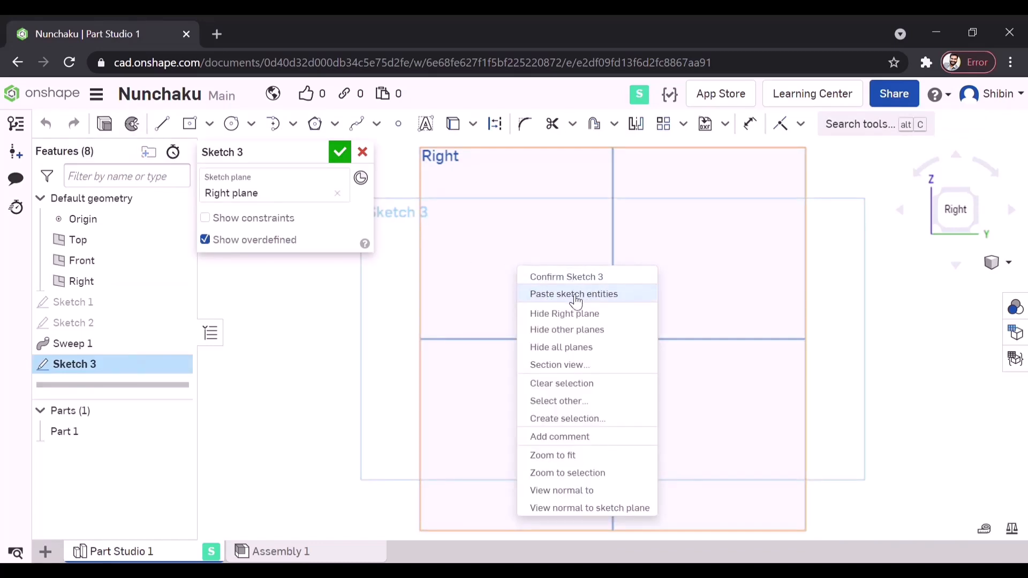
click(599, 299)
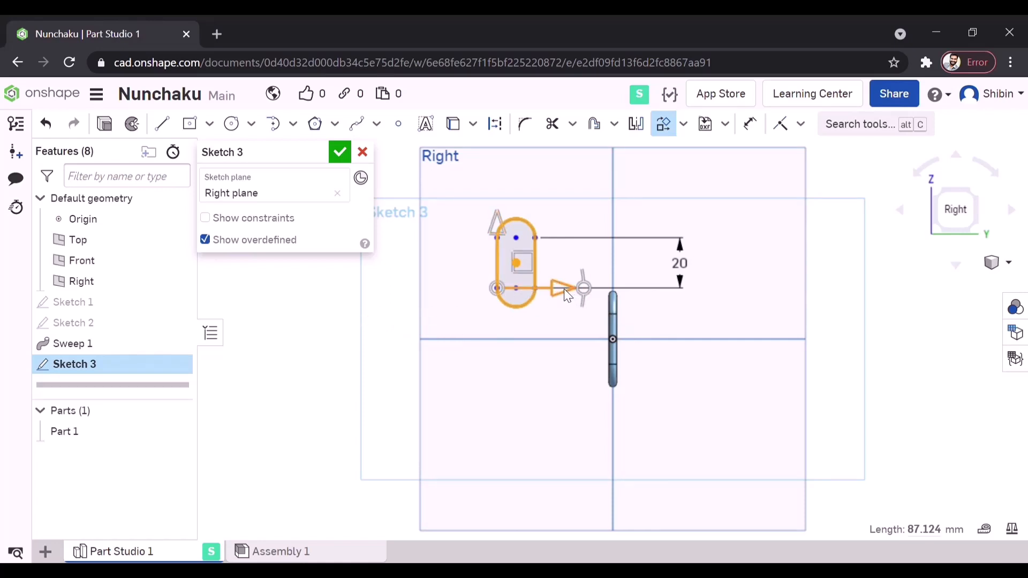
- Move the pasted slot 38 mm sideways and 6 mm down so it sits on the vertical axis, overlapping the link's upper end
drag(564, 289, 659, 292)
mouse_move(711, 332)
right_down()
mouse_move(764, 349)
mouse_move(738, 344)
mouse_move(899, 252)
right_up()
click(964, 219)
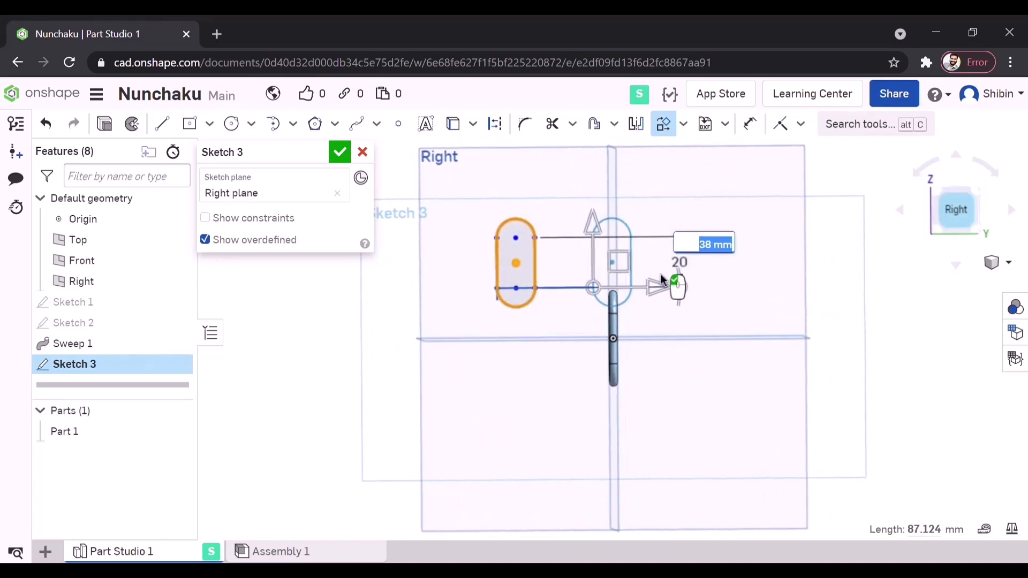
drag(594, 229, 599, 248)
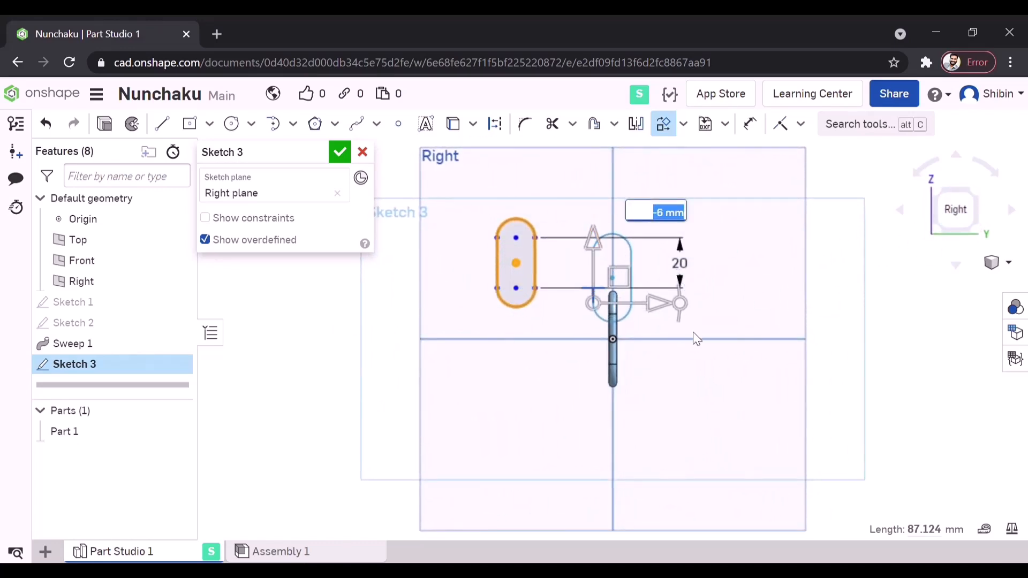
click(899, 328)
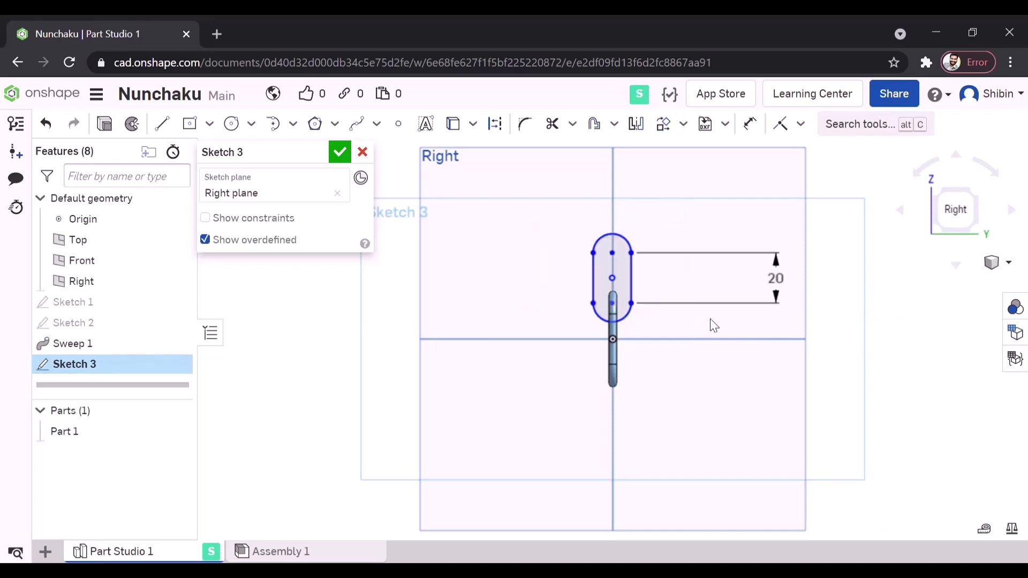
- Dimension the pasted slot's centre 20 mm above the origin and finish the sketch
scroll(650, 378, up, 3)
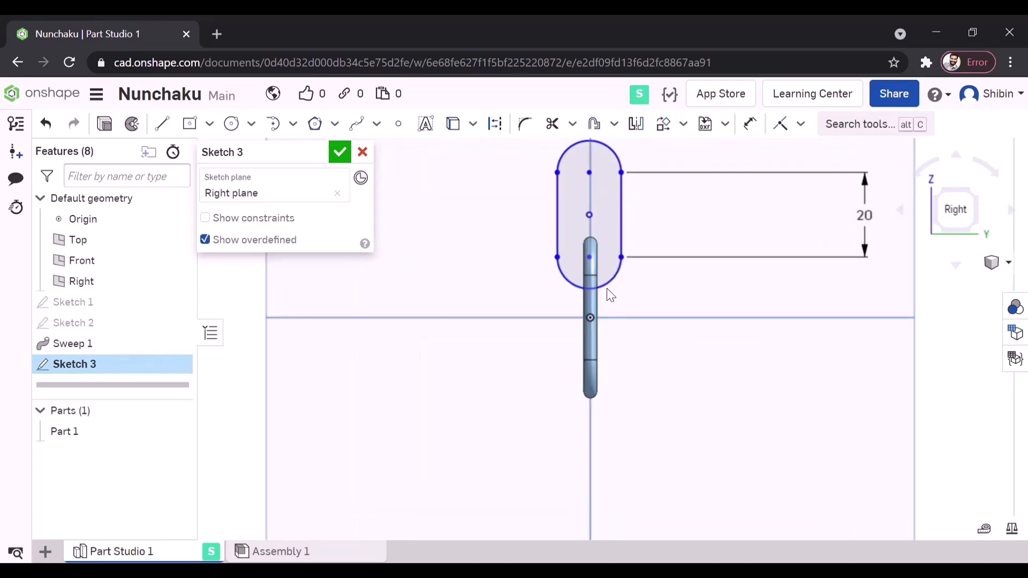
click(749, 124)
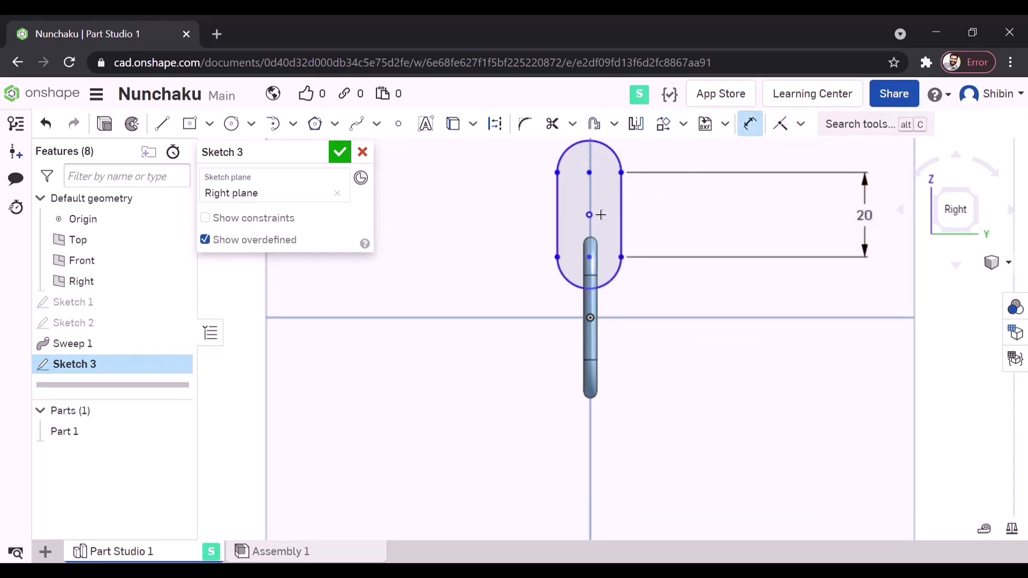
click(590, 318)
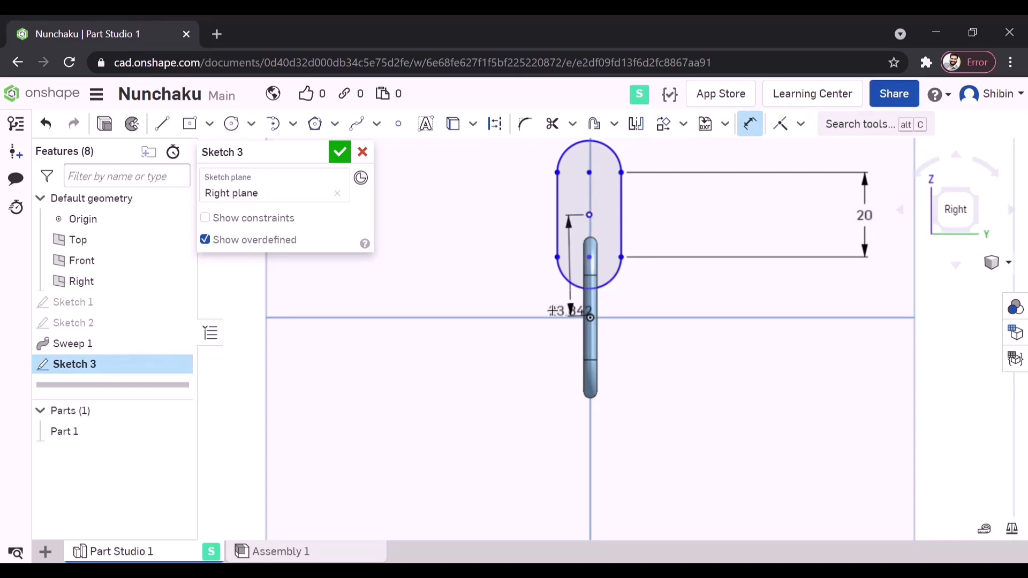
click(436, 288)
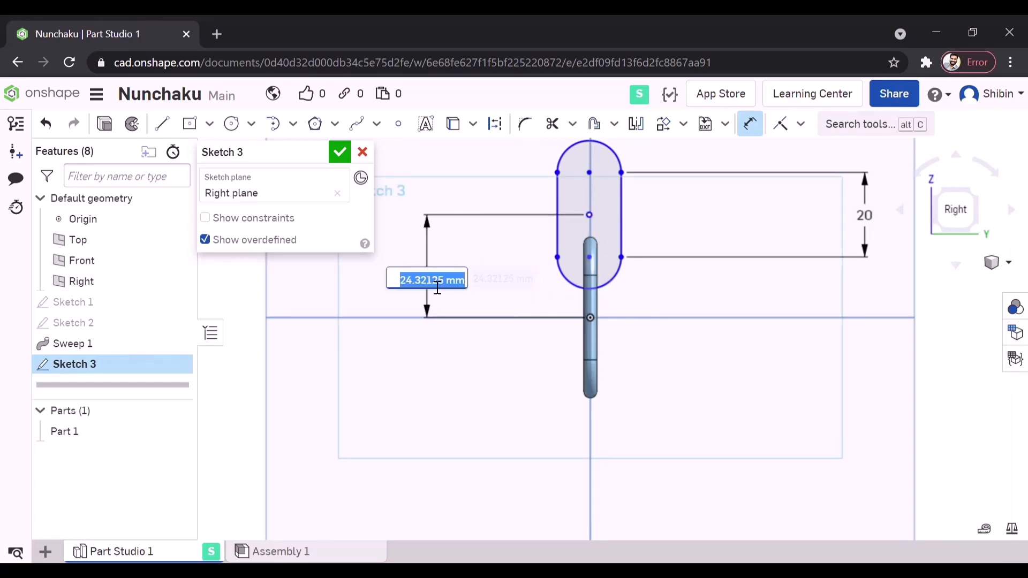
text(20)
key(Return)
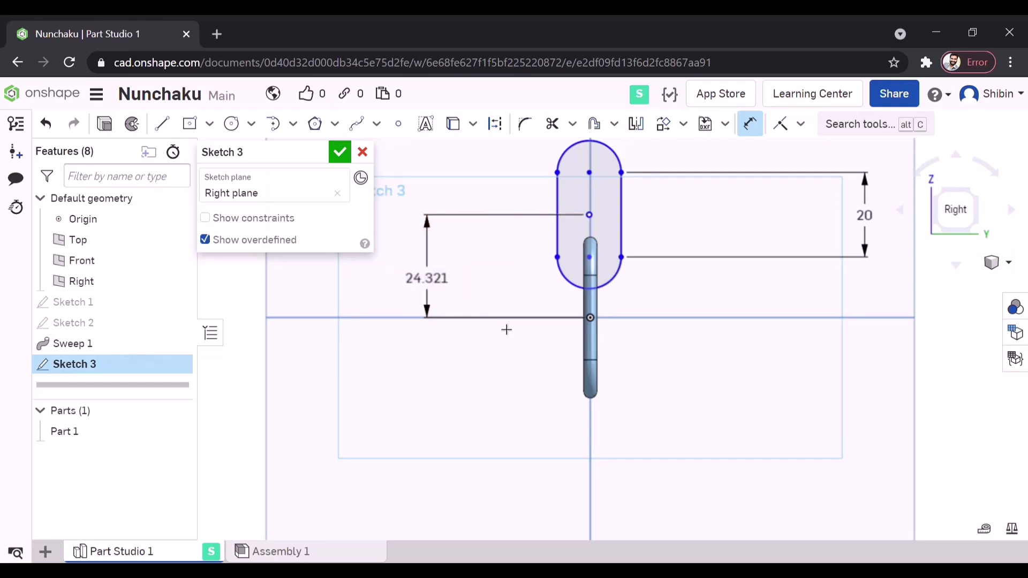
right_drag(657, 362, 694, 370)
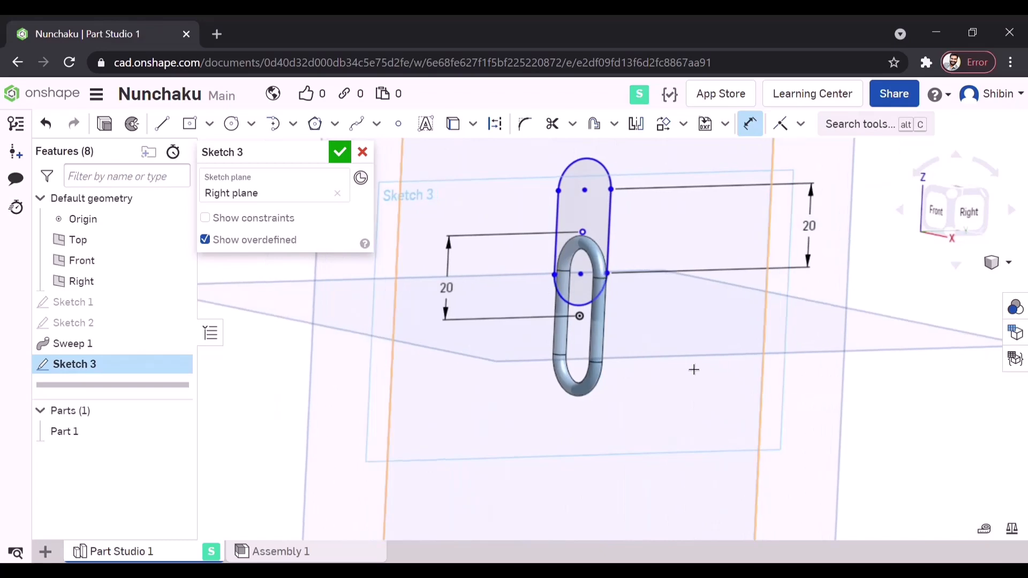
click(340, 153)
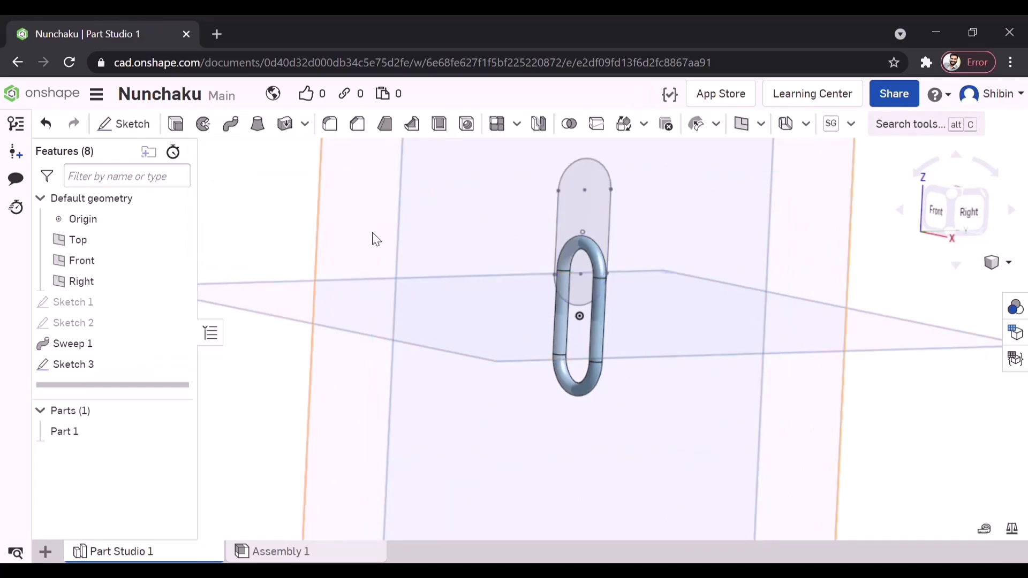
- Start a sketch on the Front plane, project the second slot's topmost point, and draw a circle about 4.5 mm in diameter centred on it
scroll(563, 293, down, 5)
mouse_move(563, 293)
right_down()
mouse_move(605, 285)
mouse_move(650, 296)
mouse_move(545, 294)
mouse_move(622, 314)
mouse_move(585, 303)
mouse_move(618, 291)
mouse_move(614, 252)
right_up()
click(586, 200)
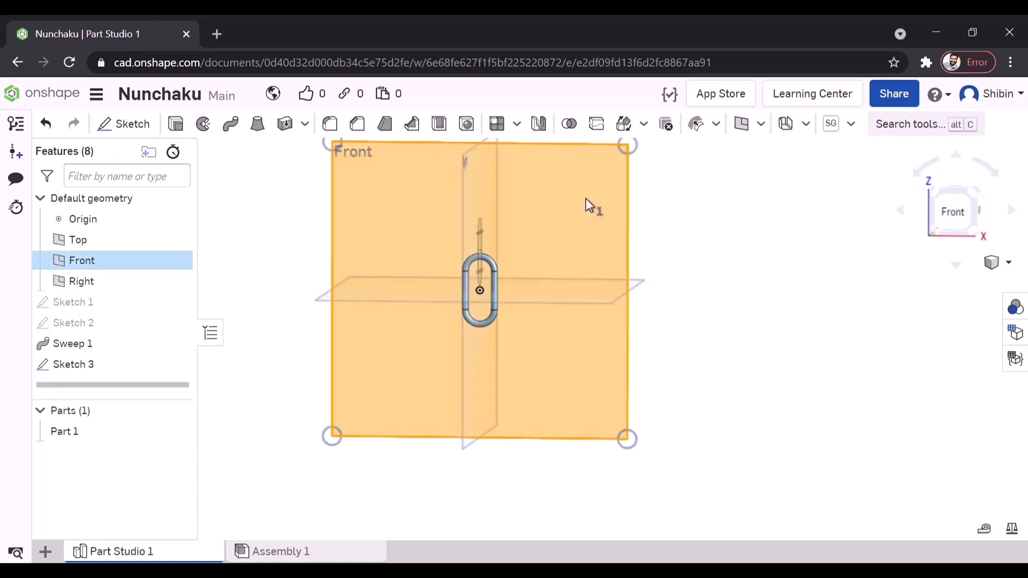
click(131, 123)
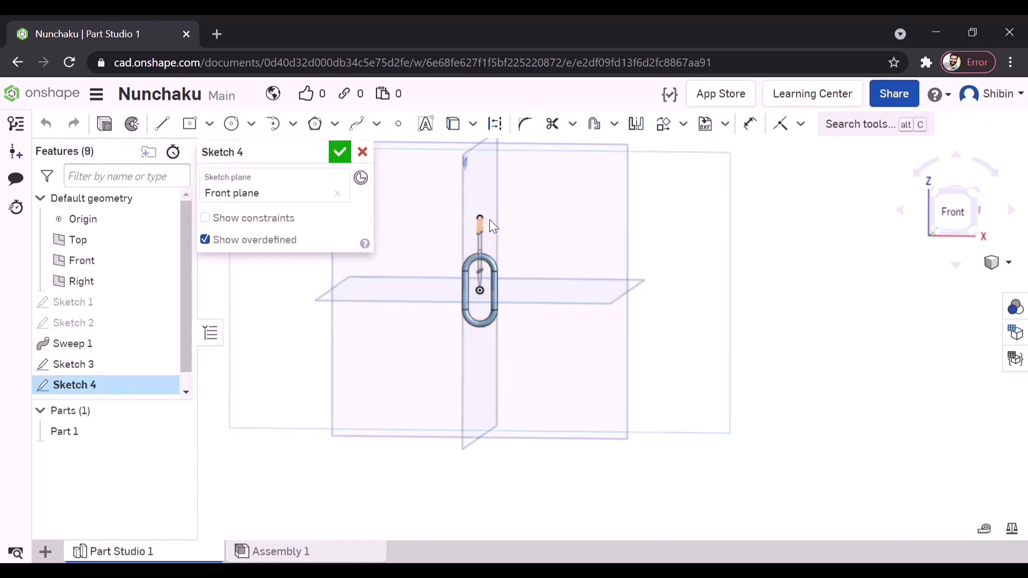
scroll(489, 220, up, 5)
right_drag(506, 232, 486, 237)
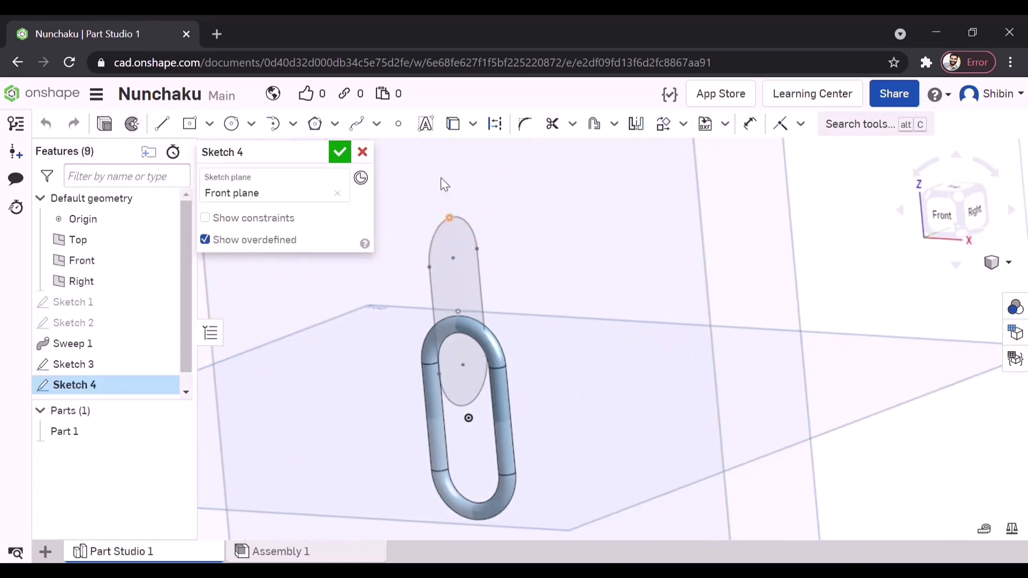
click(453, 123)
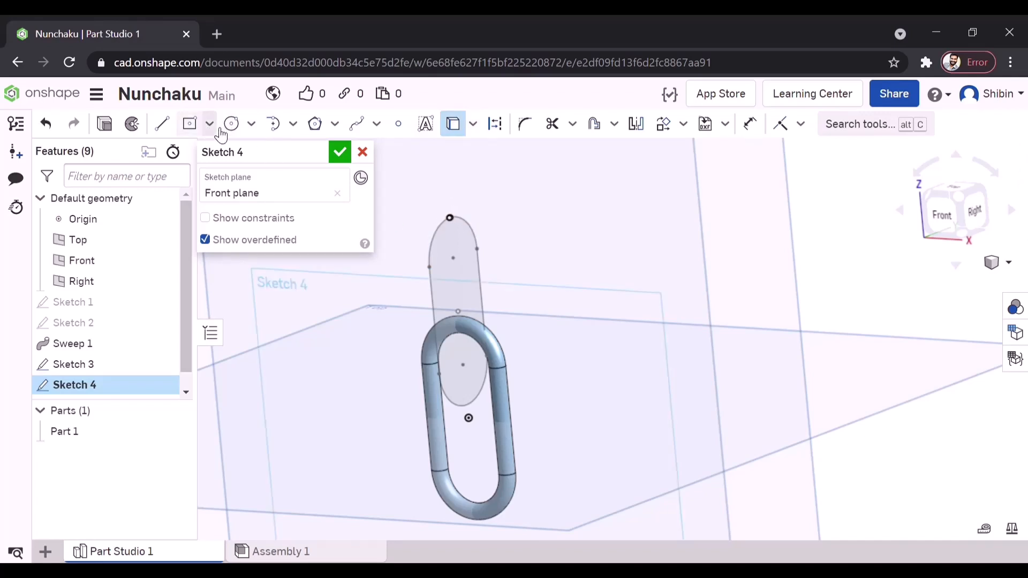
click(237, 130)
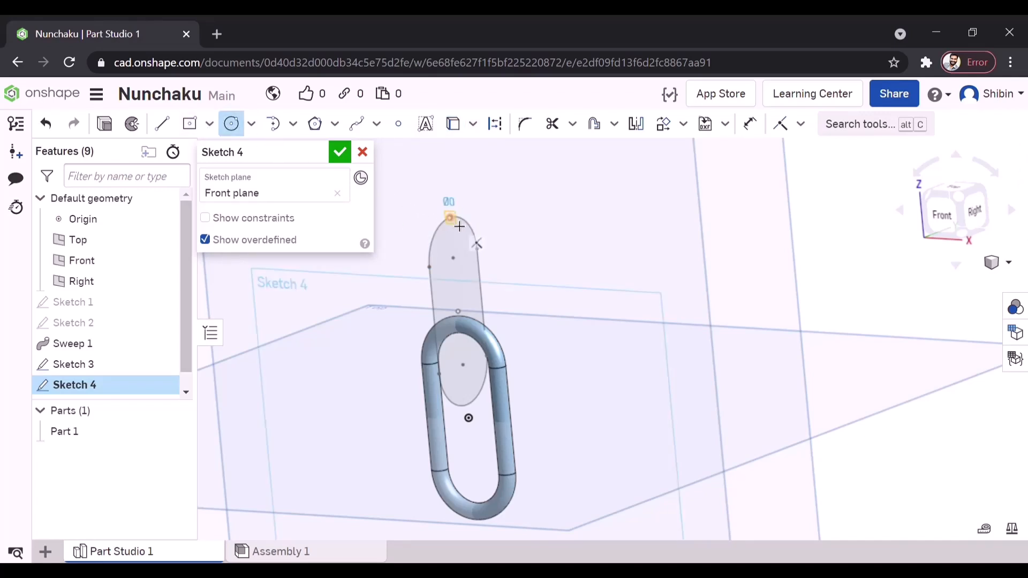
click(493, 221)
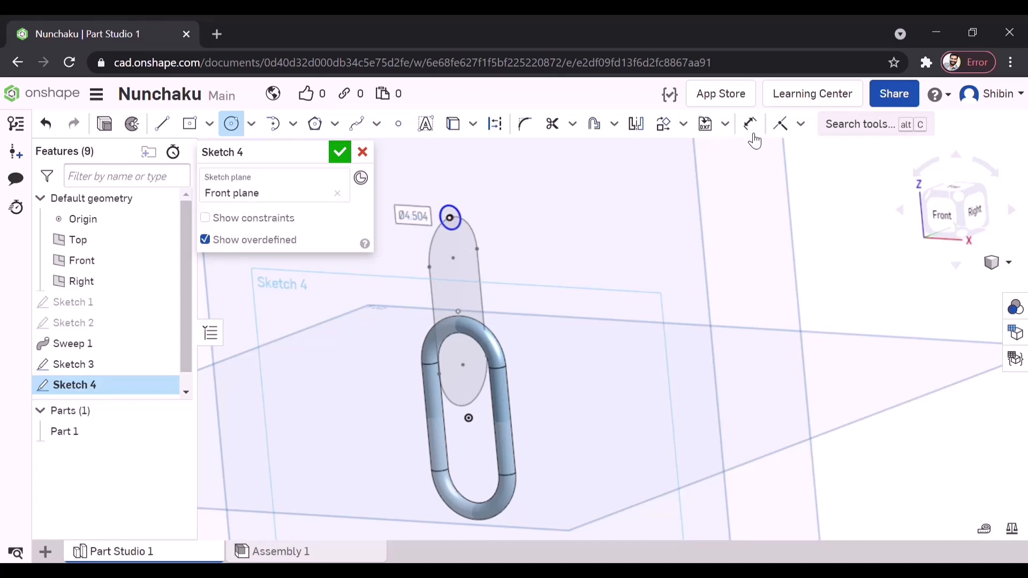
- Dimension the new circle's diameter to make it smaller and finish the sketch
click(749, 124)
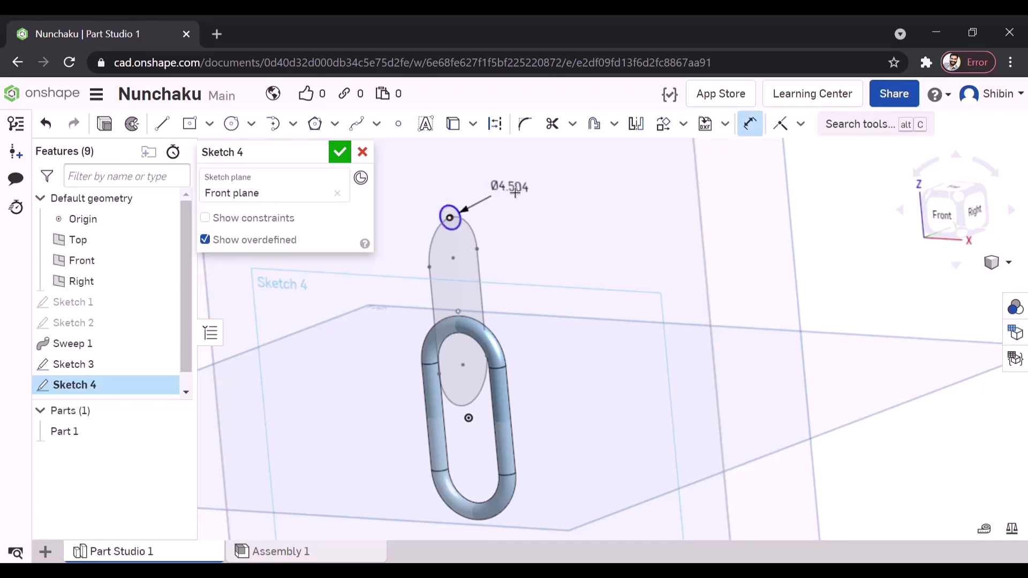
double_click(514, 190)
key(Return)
click(340, 152)
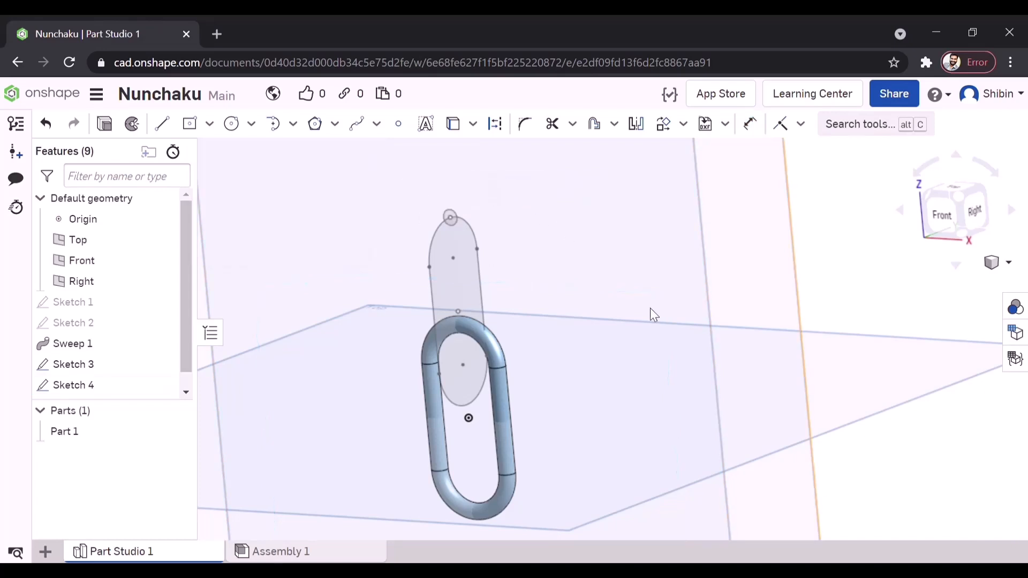
- Begin a new solid sweep using the circle at the top of the second slot as its profile
click(959, 201)
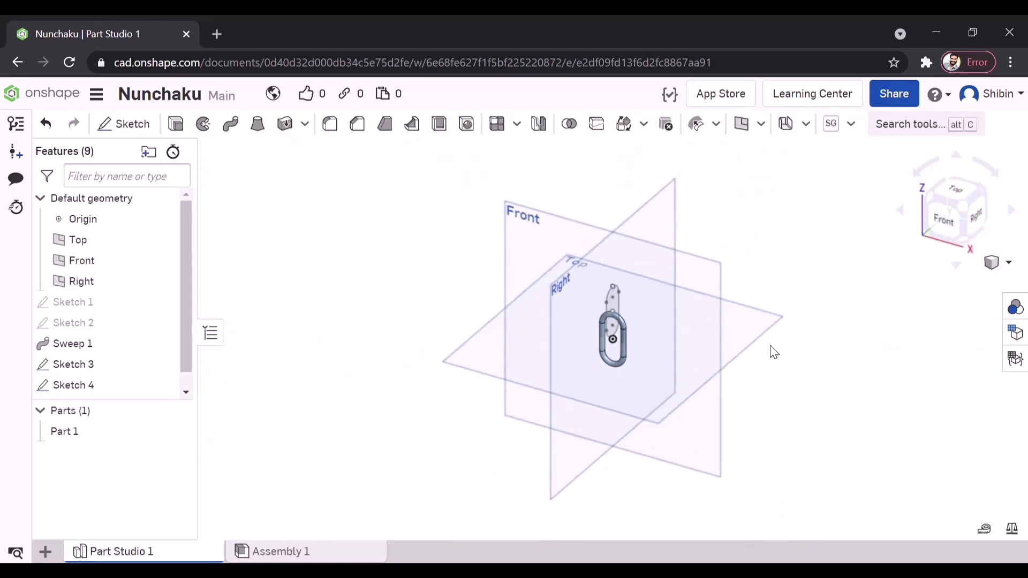
scroll(724, 357, up, 3)
mouse_move(663, 386)
right_down()
mouse_move(615, 373)
mouse_move(651, 374)
right_up()
scroll(545, 251, up, 5)
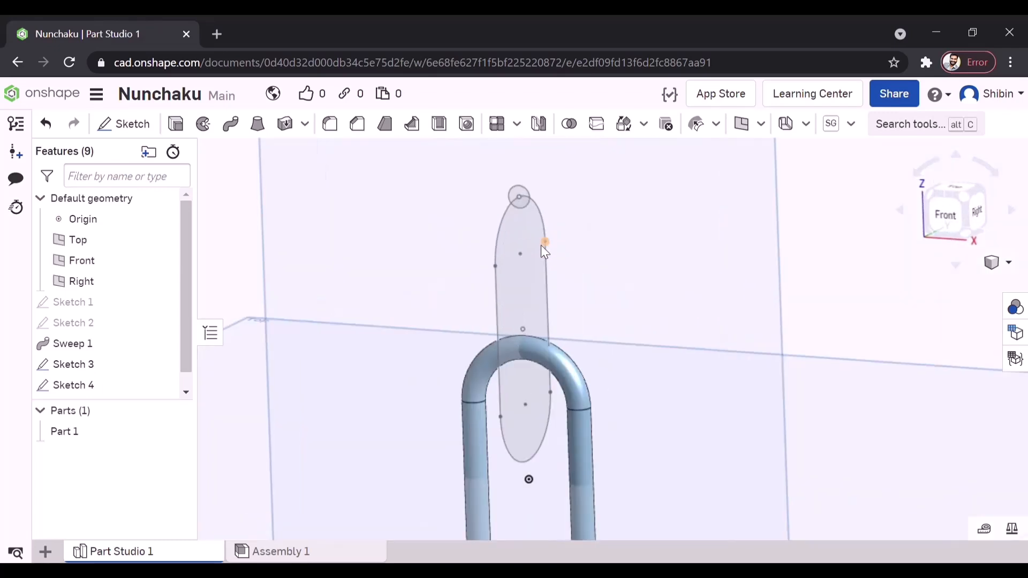
click(231, 124)
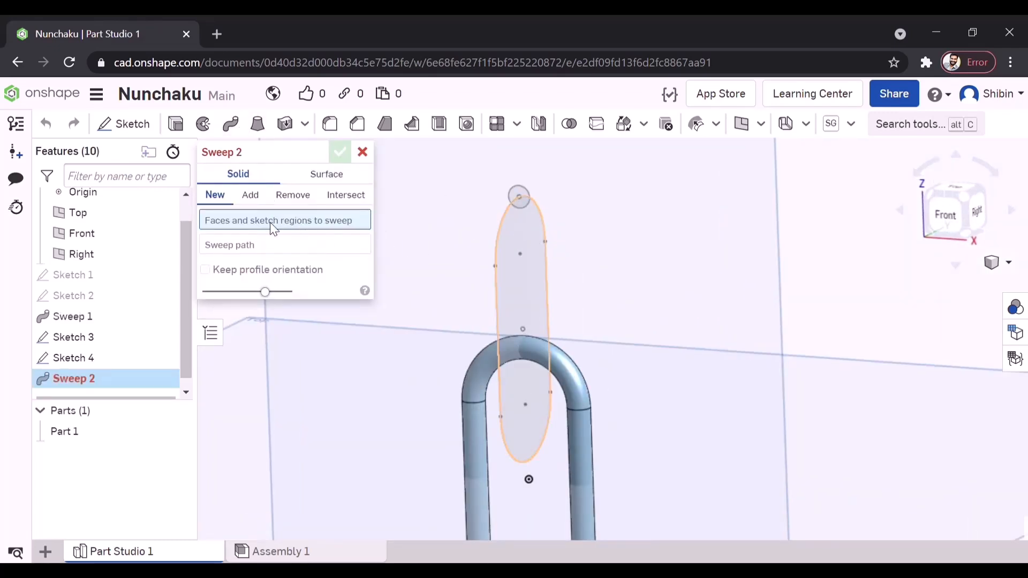
scroll(507, 185, up, 3)
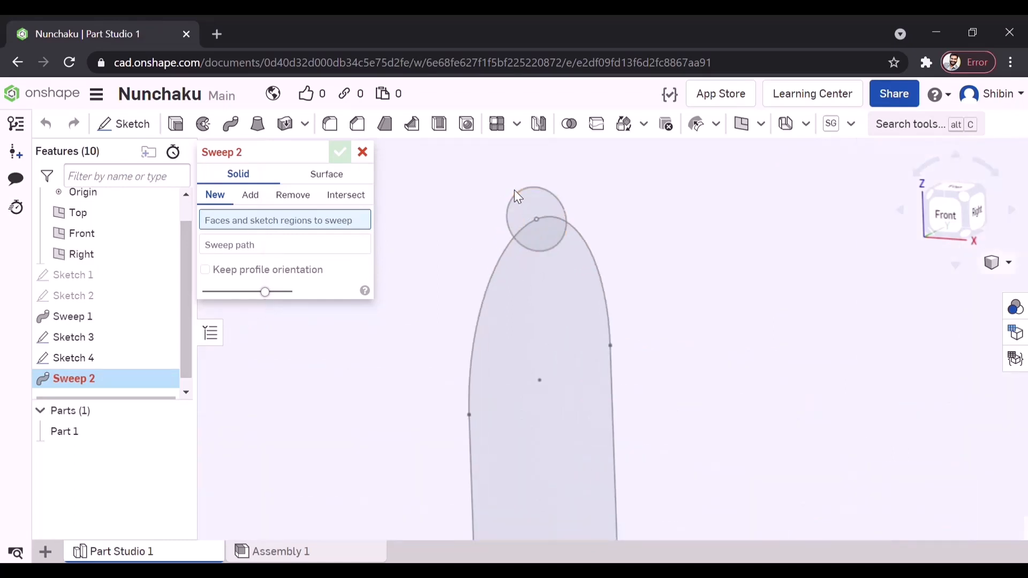
click(530, 190)
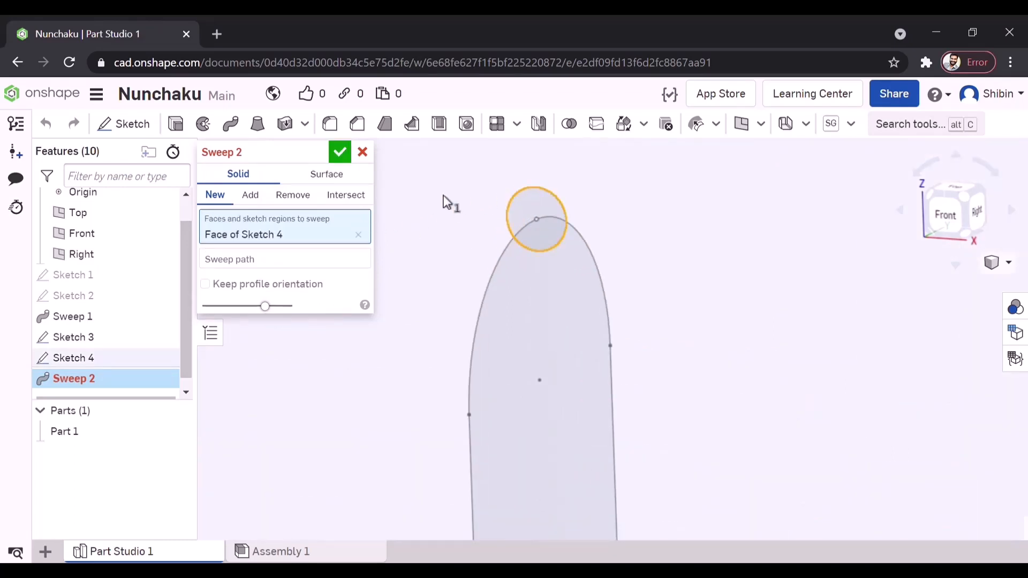
- Use all four edges of the second slot outline as the sweep path and complete the interlocking link
click(270, 255)
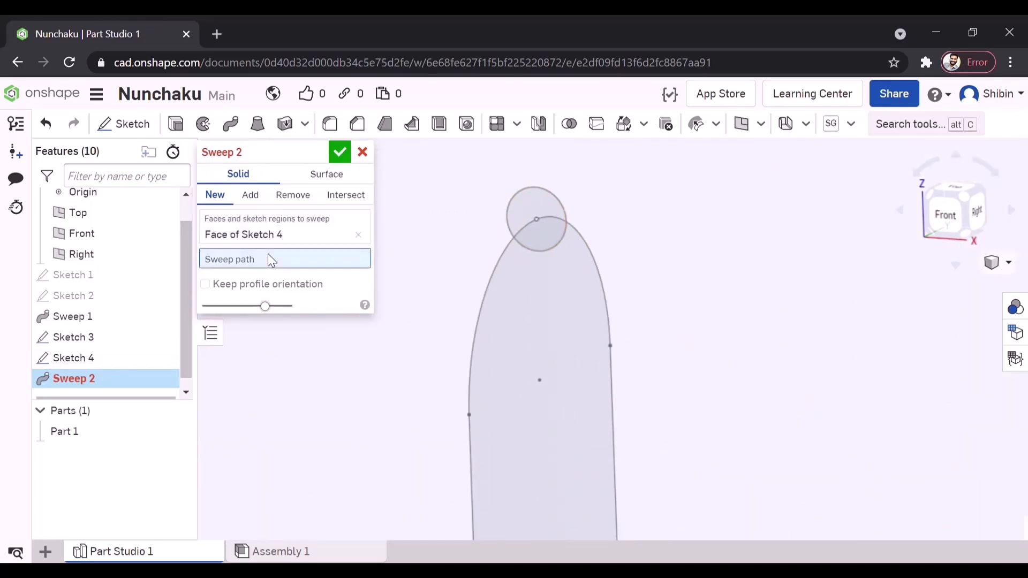
click(499, 262)
scroll(474, 348, down, 3)
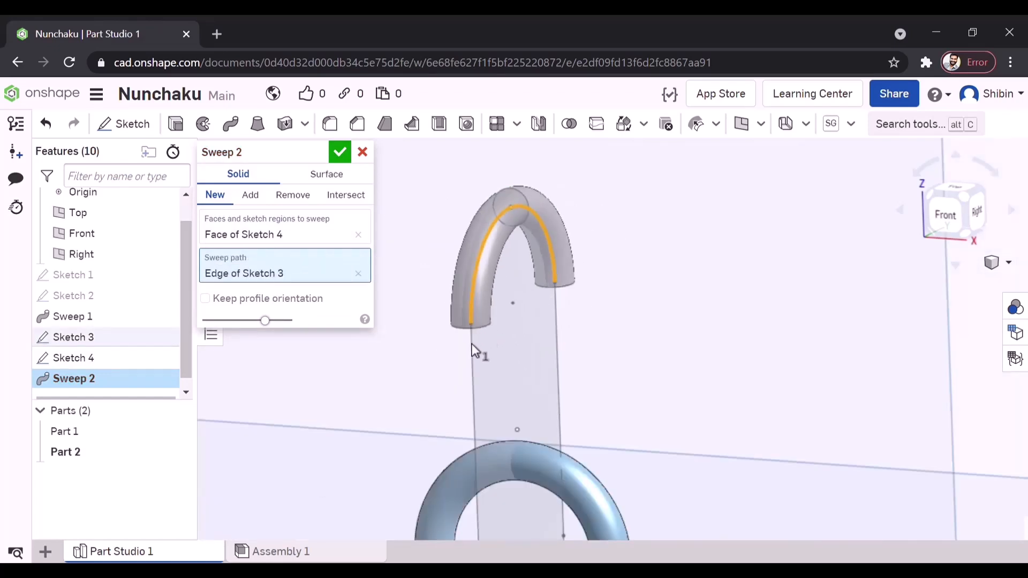
click(480, 353)
scroll(481, 340, down, 3)
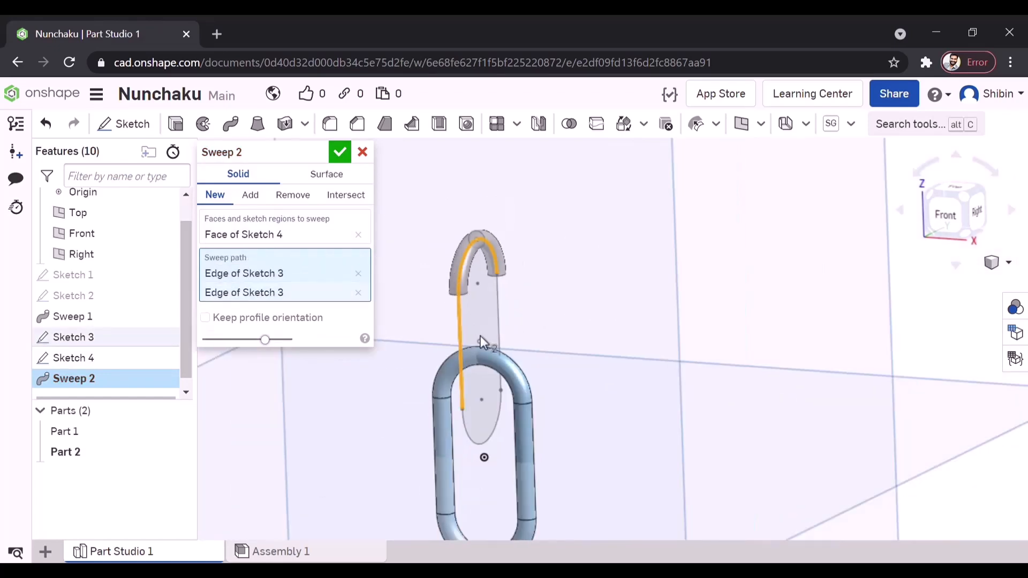
click(491, 442)
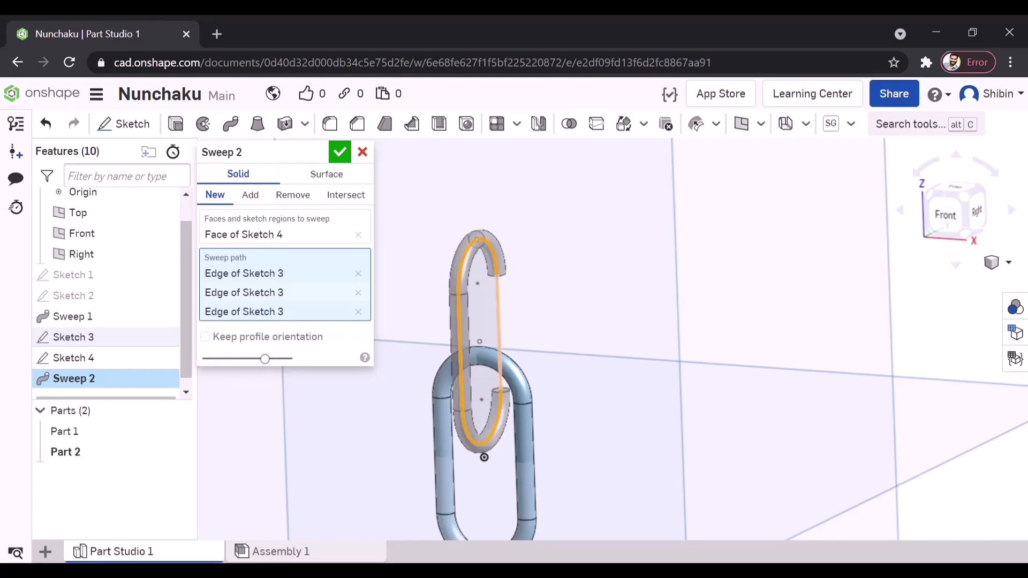
click(499, 325)
right_drag(572, 326, 640, 321)
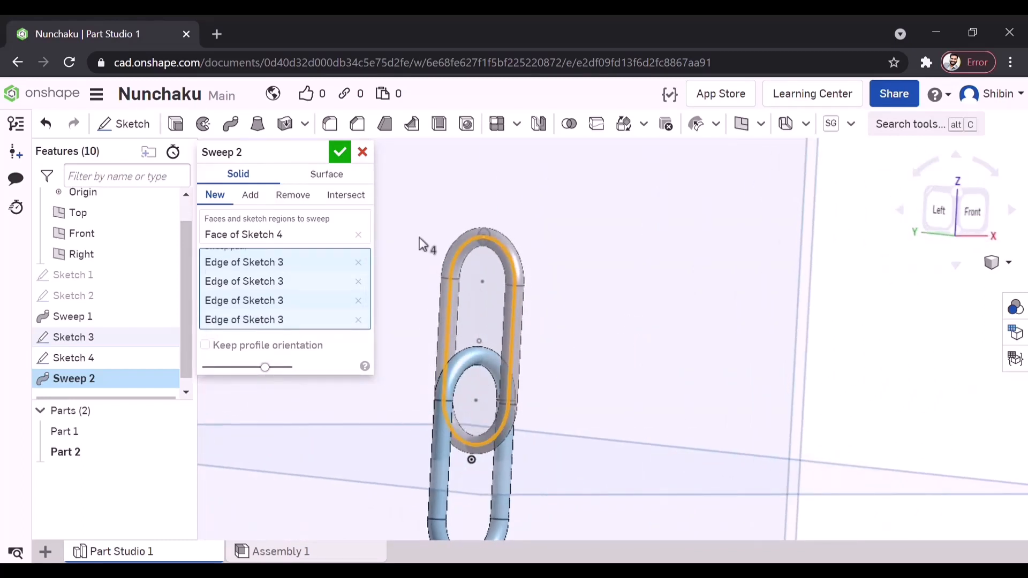
click(339, 152)
- Edit Sketch 2 to set the first link's profile circle to 5 mm in diameter
scroll(487, 209, down, 5)
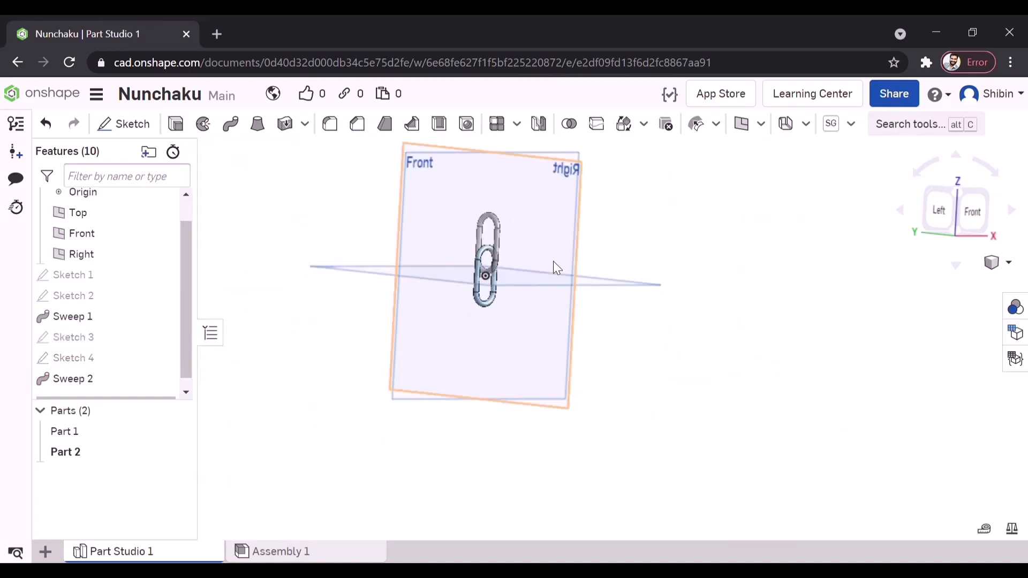
right_drag(553, 261, 512, 266)
scroll(512, 265, up, 5)
mouse_move(531, 233)
right_down()
mouse_move(489, 243)
mouse_move(553, 235)
mouse_move(519, 234)
right_up()
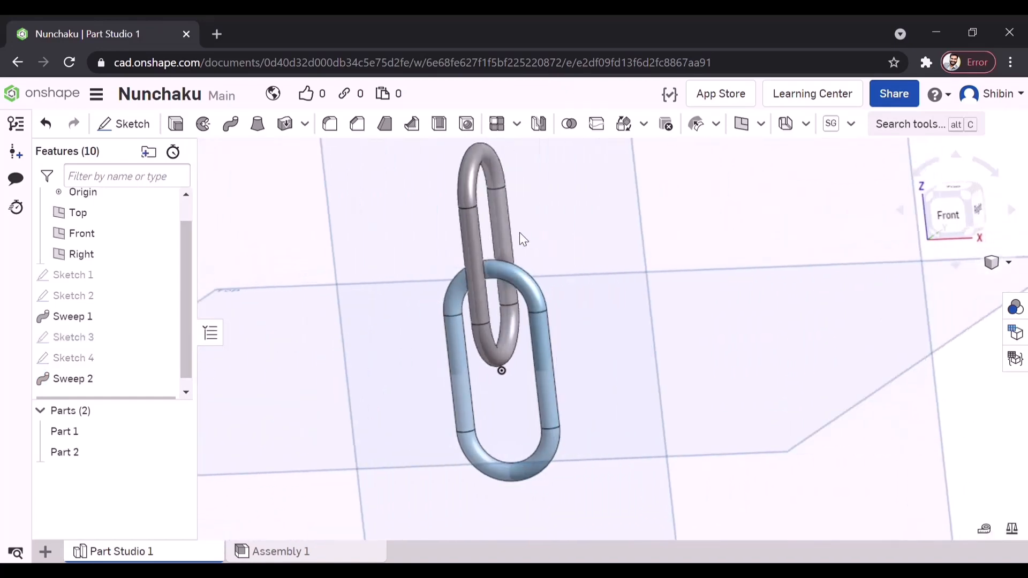
double_click(119, 293)
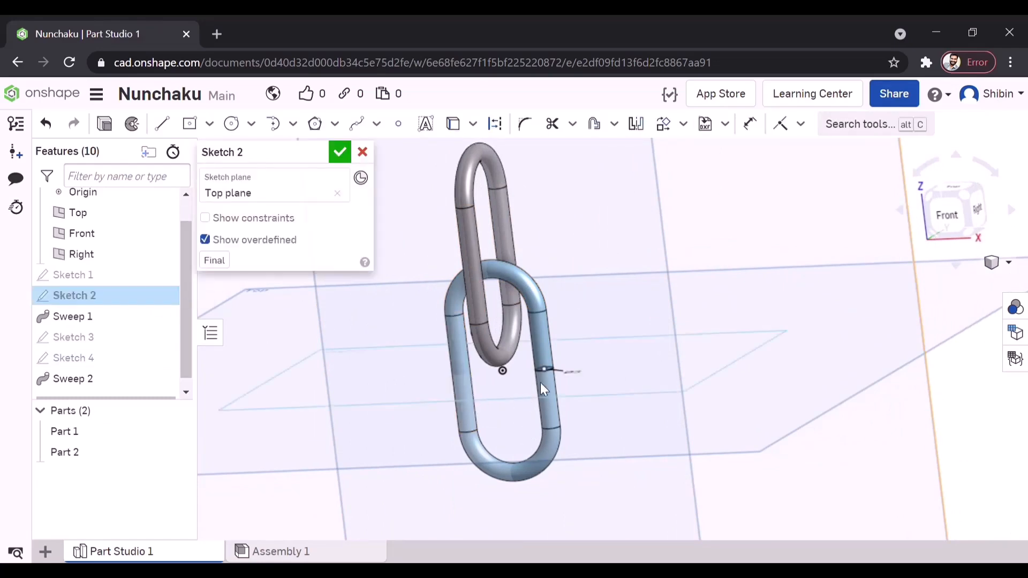
double_click(620, 393)
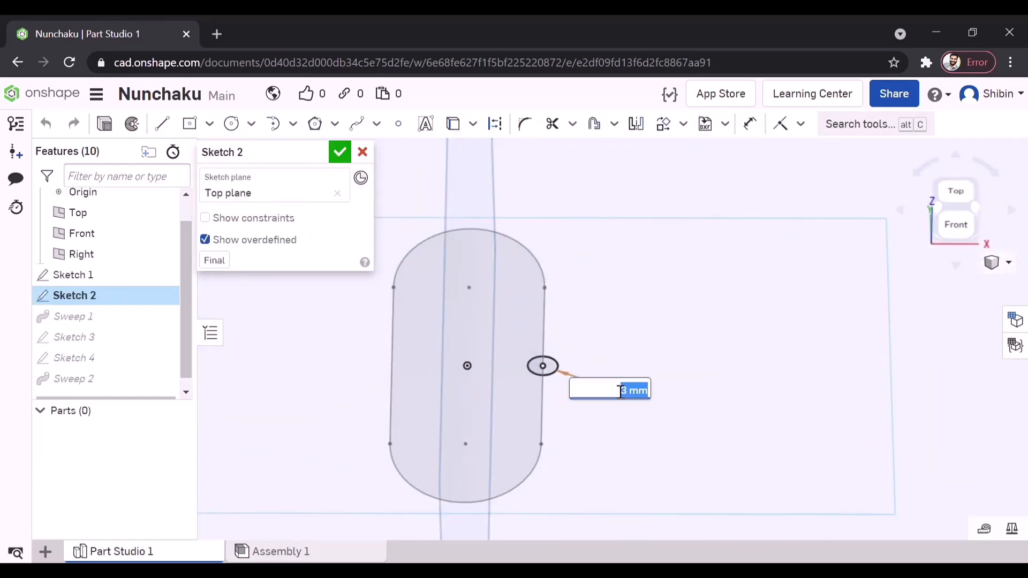
key(Return)
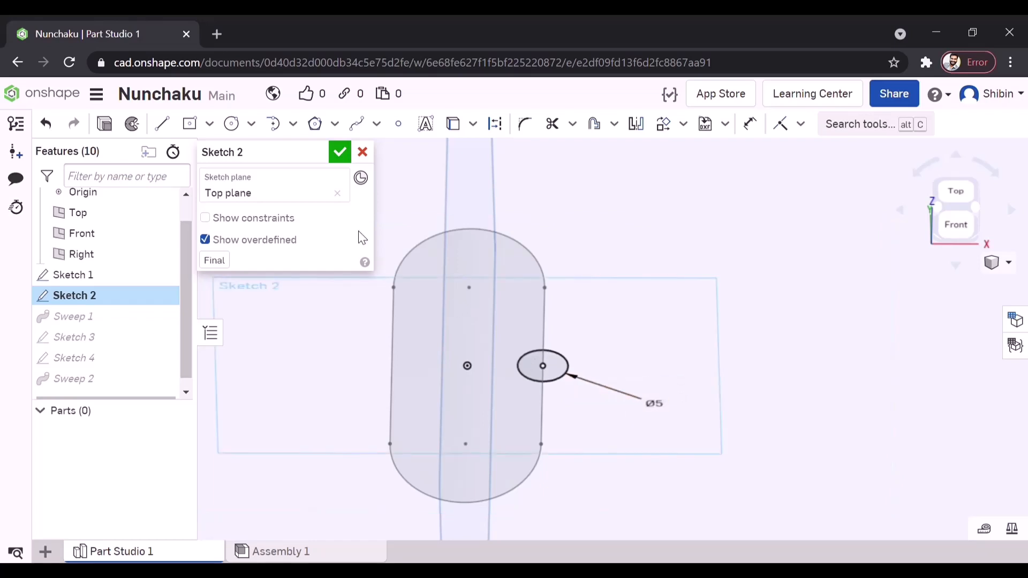
click(339, 153)
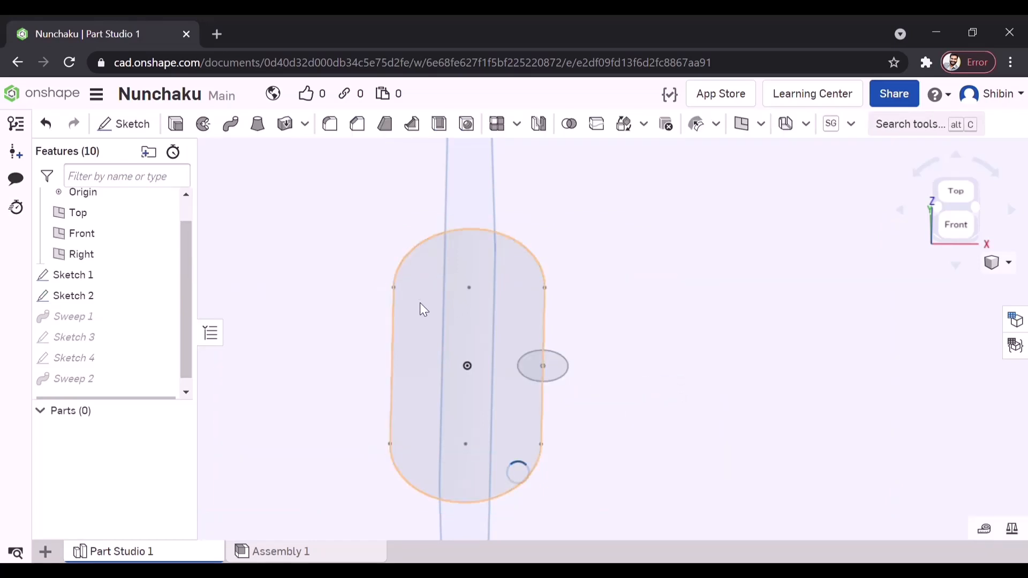
- Edit Sketch 4 to enlarge the second link's profile circle so that it matches the first link's thickness
mouse_move(575, 358)
right_down()
mouse_move(615, 351)
mouse_move(543, 345)
mouse_move(605, 407)
mouse_move(656, 385)
mouse_move(668, 395)
right_up()
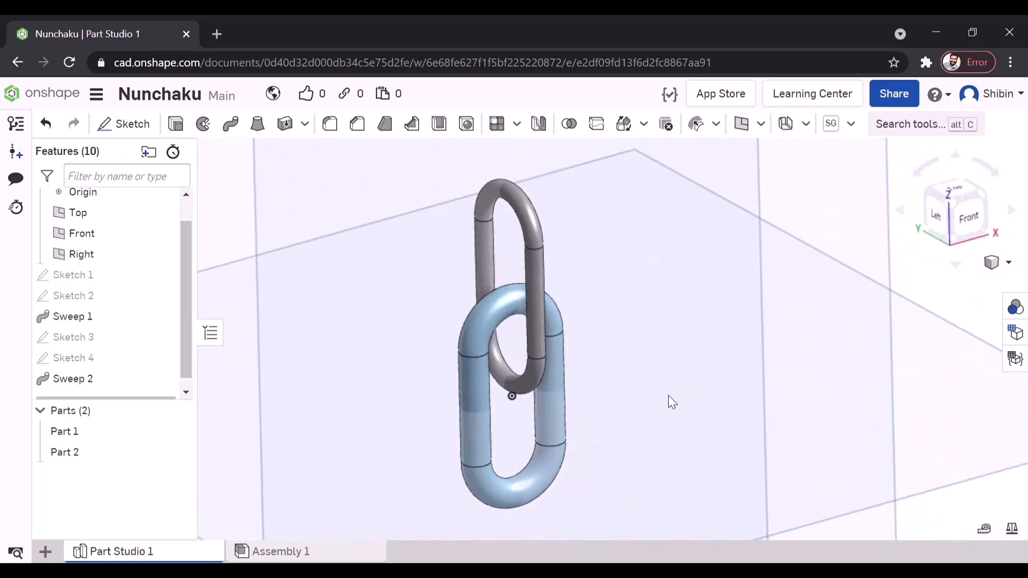
double_click(91, 358)
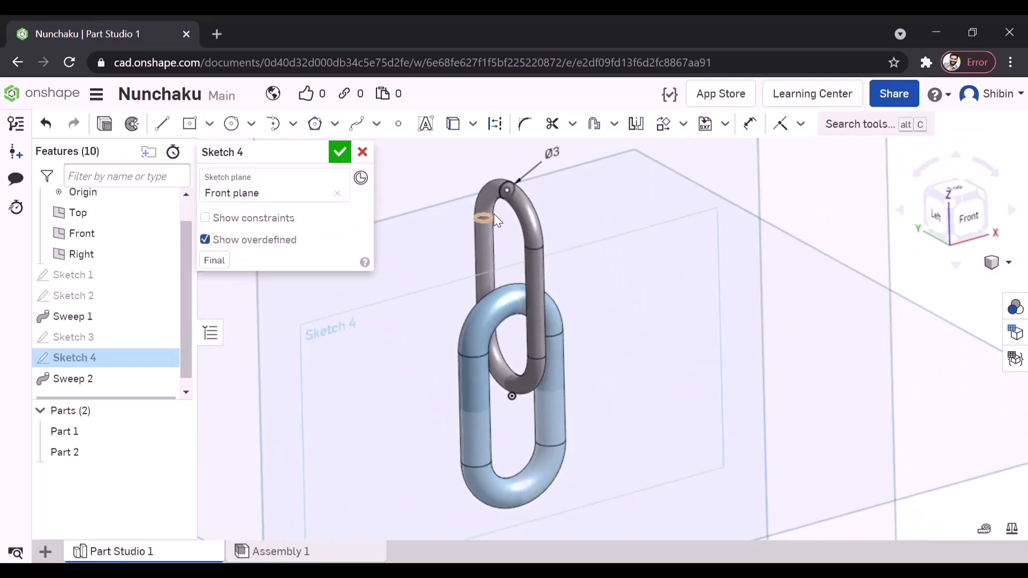
double_click(554, 155)
key(Return)
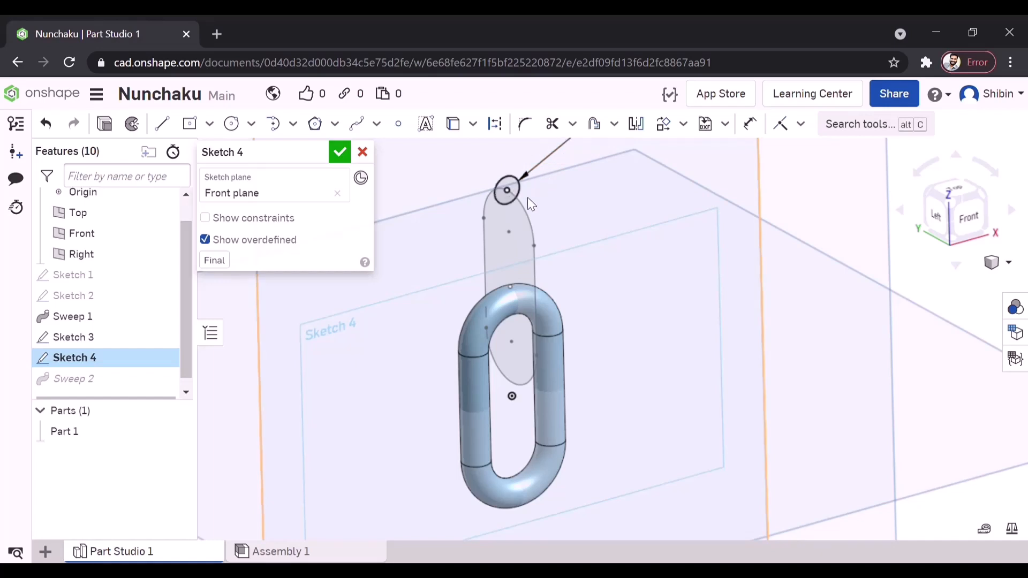
click(340, 152)
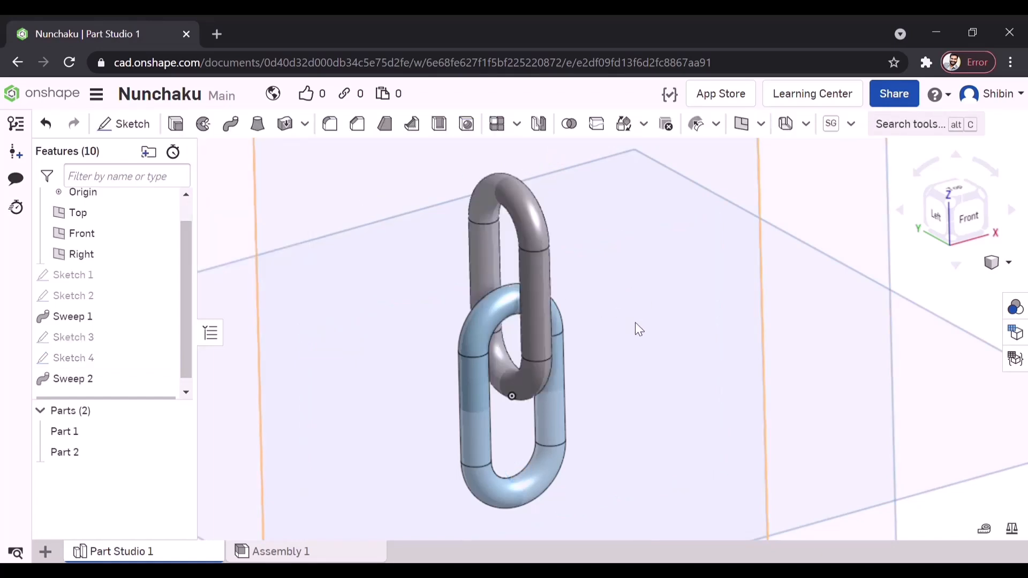
right_drag(698, 322, 547, 379)
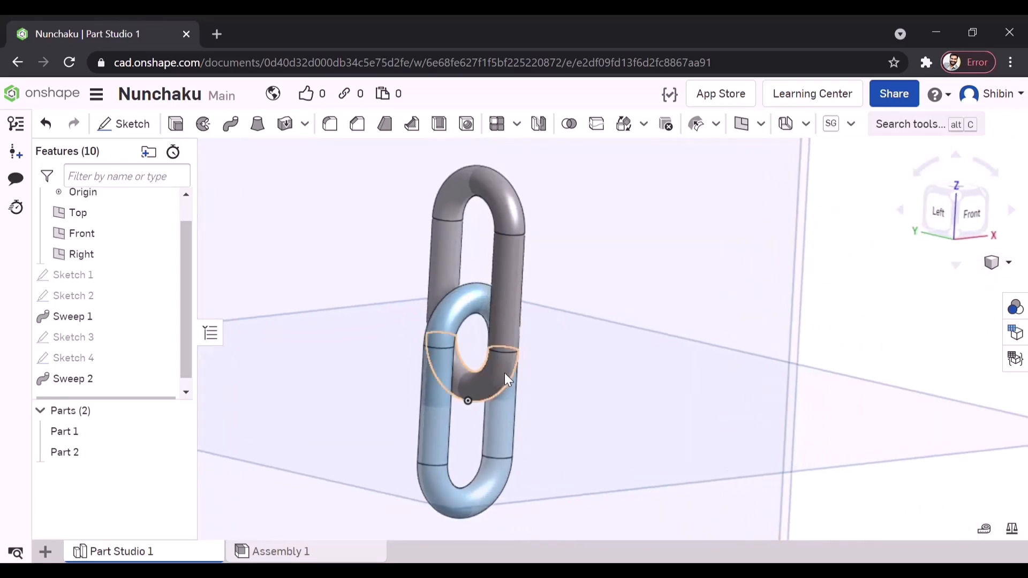
drag(503, 317, 476, 355)
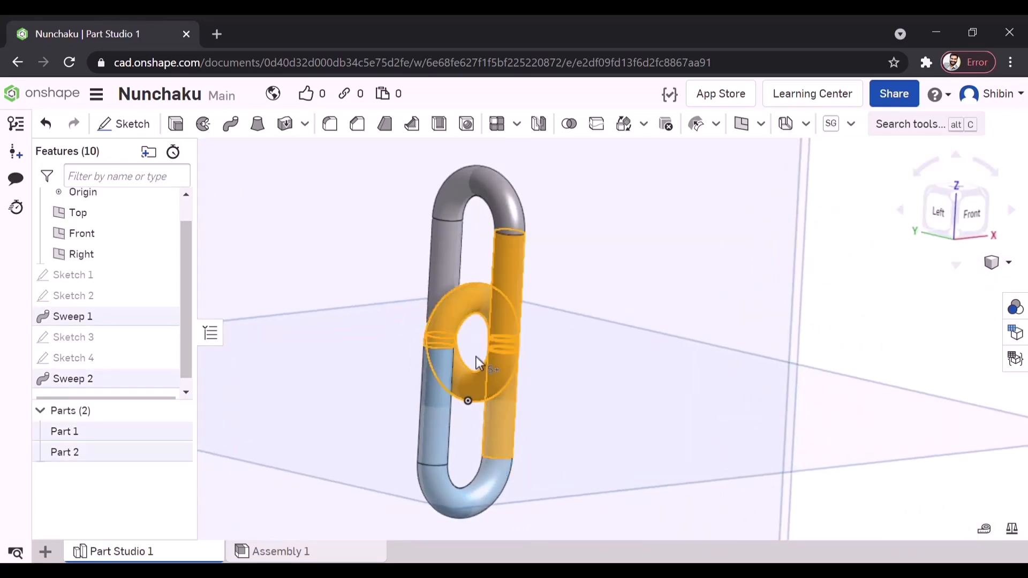
scroll(423, 359, down, 4)
click(695, 335)
right_drag(695, 335, 654, 341)
- Start a linear part pattern of both chain links, using the Top plane as its direction
click(956, 212)
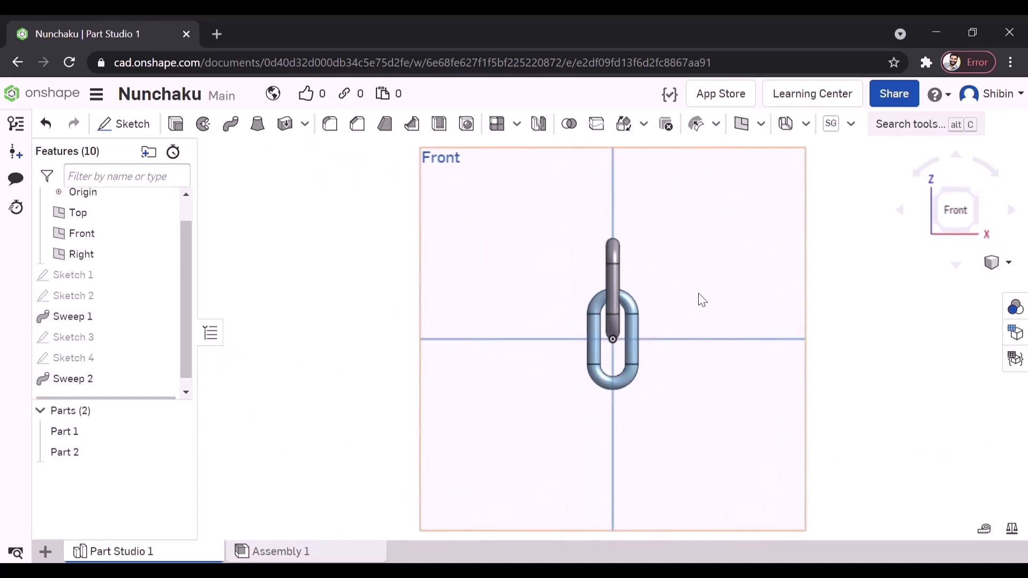
scroll(571, 316, down, 2)
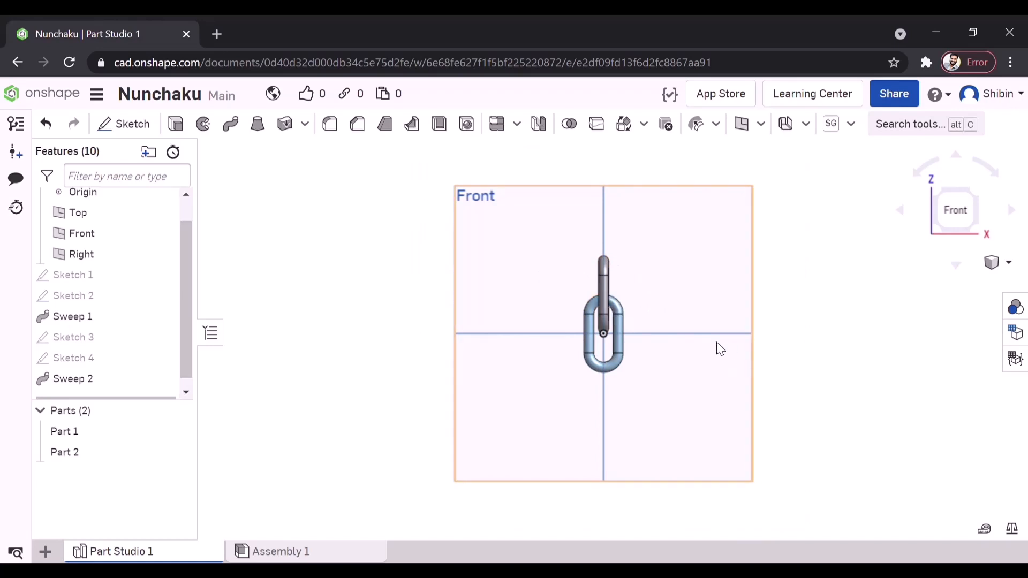
click(65, 431)
shift+click(65, 452)
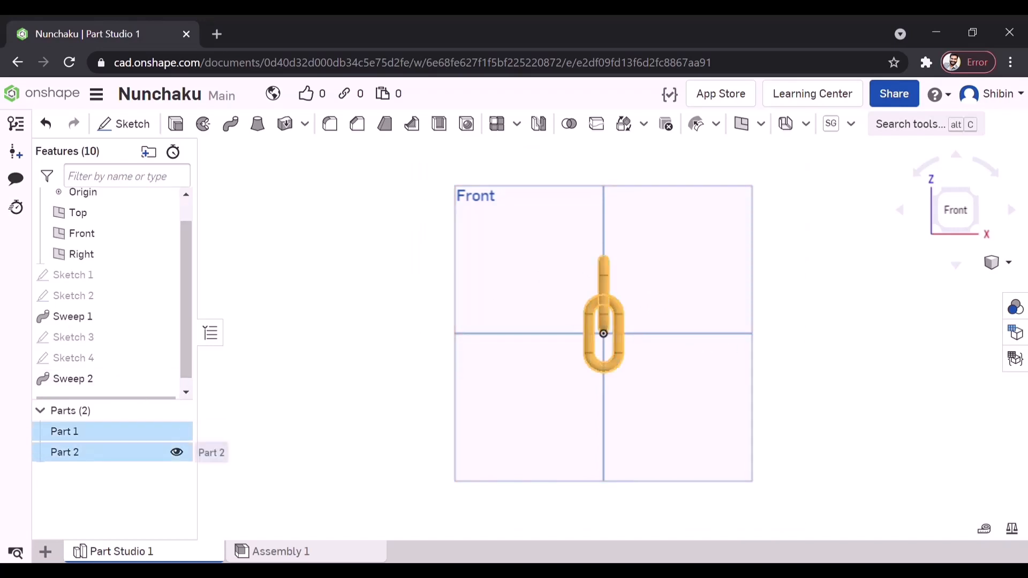
right_drag(720, 414, 697, 421)
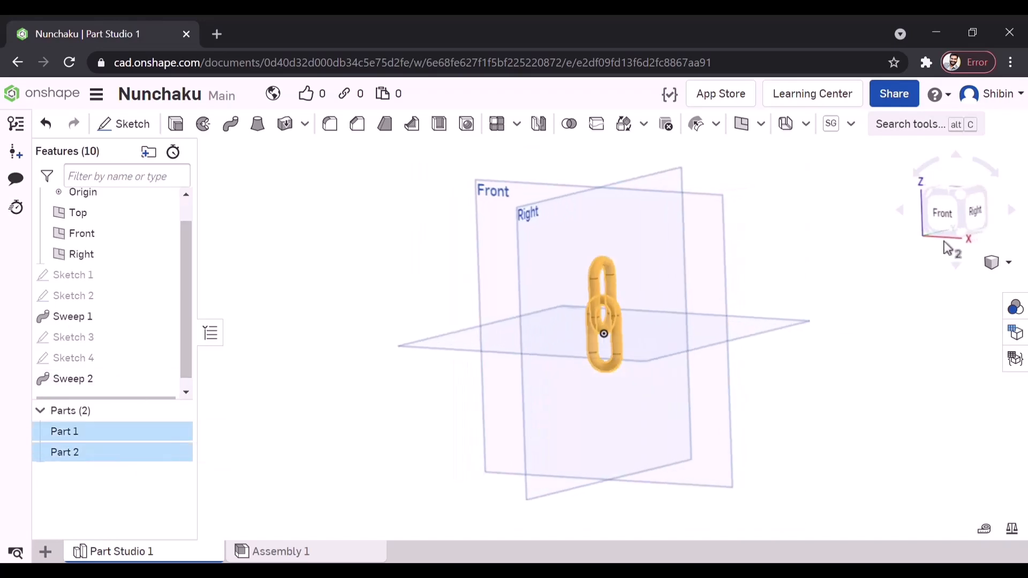
click(962, 202)
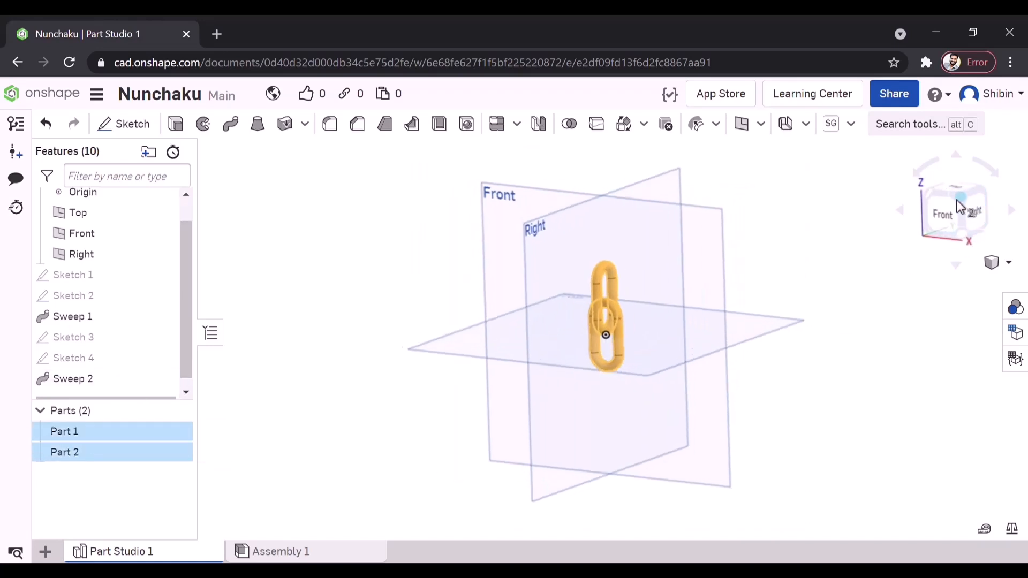
click(502, 129)
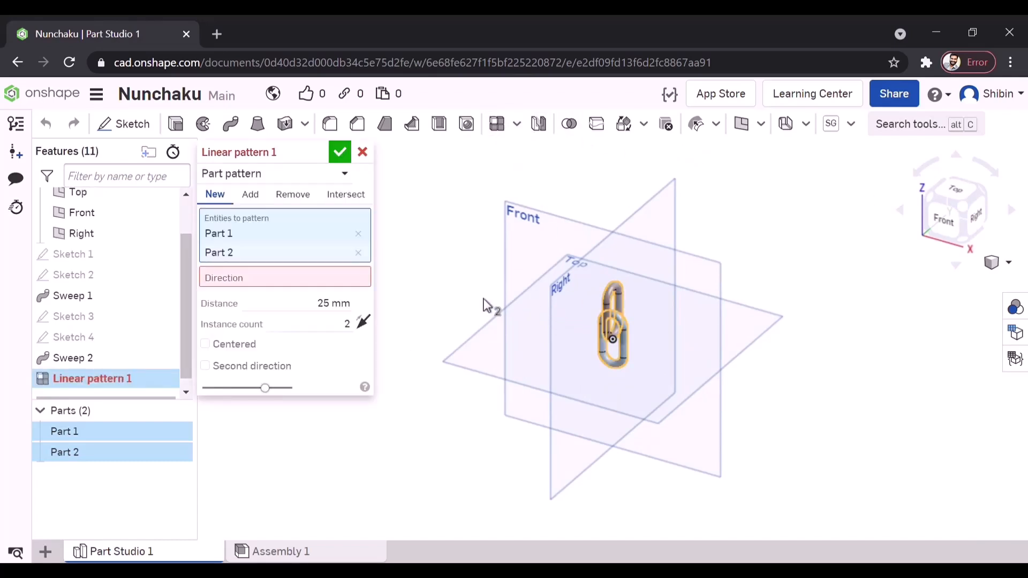
click(281, 277)
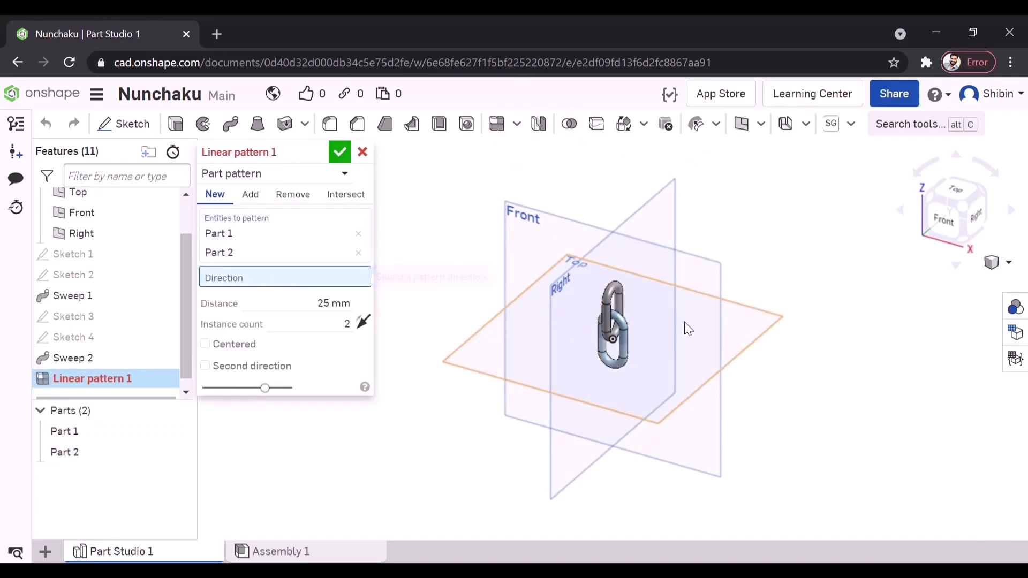
click(755, 320)
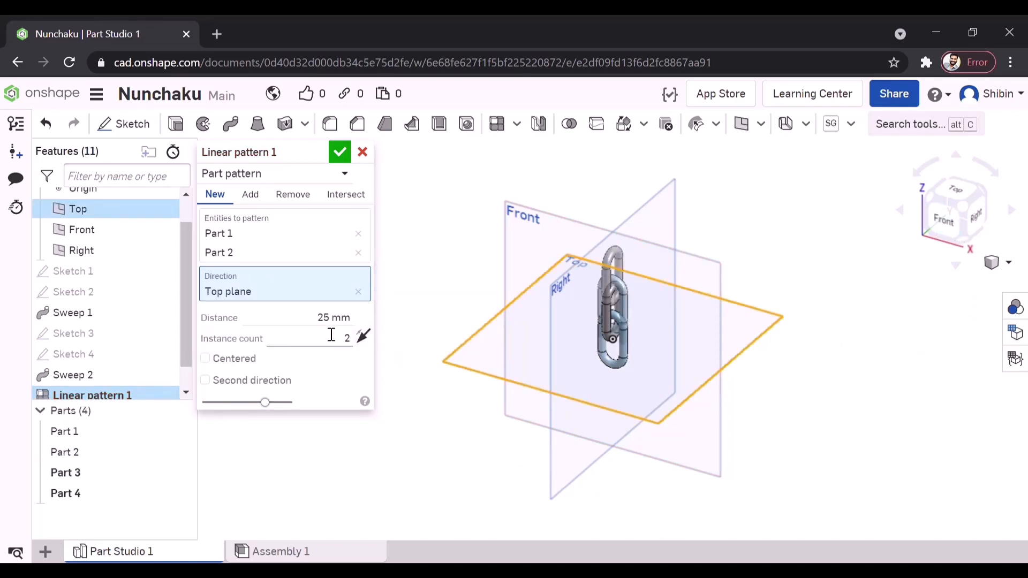
- Set the linear pattern's distance to 40 mm
right_drag(710, 339, 536, 350)
scroll(637, 335, up, 5)
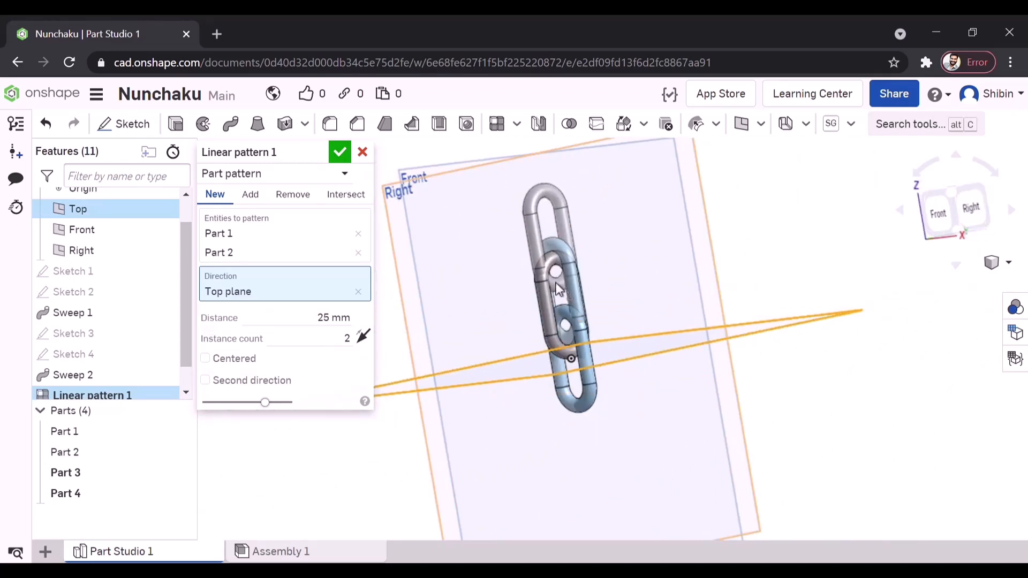
scroll(556, 283, up, 4)
right_drag(608, 315, 421, 320)
click(320, 321)
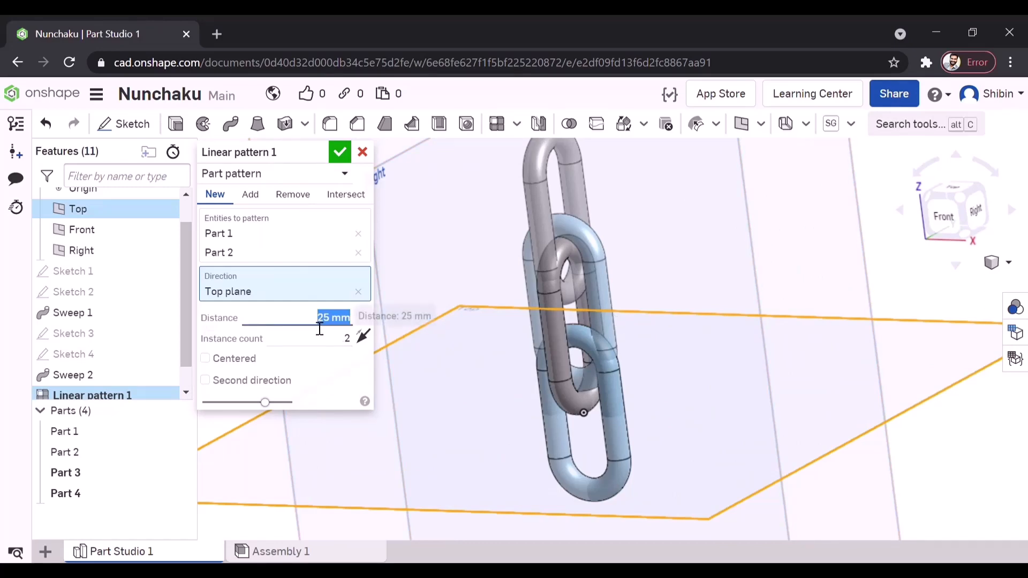
text(40)
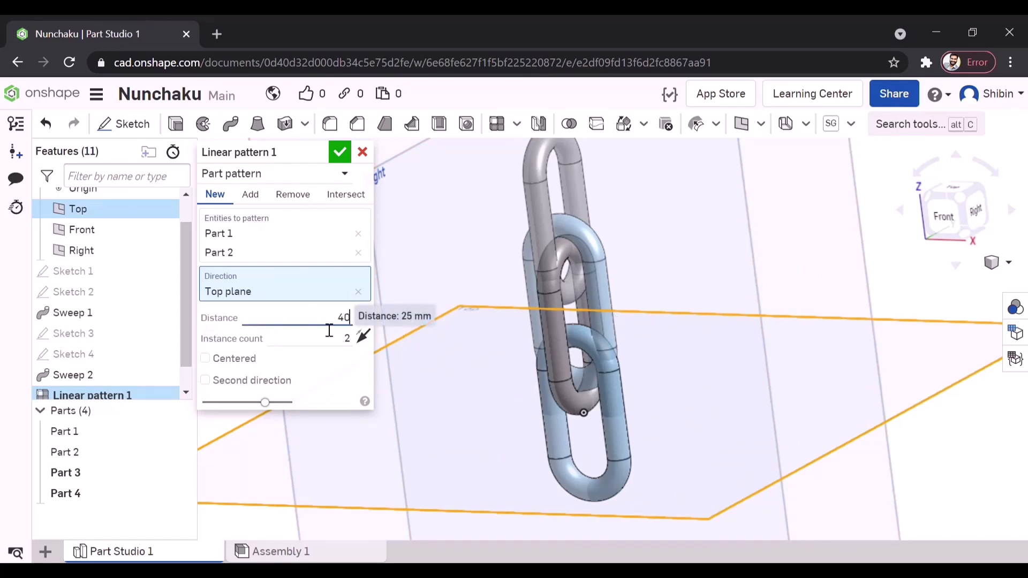
key(Return)
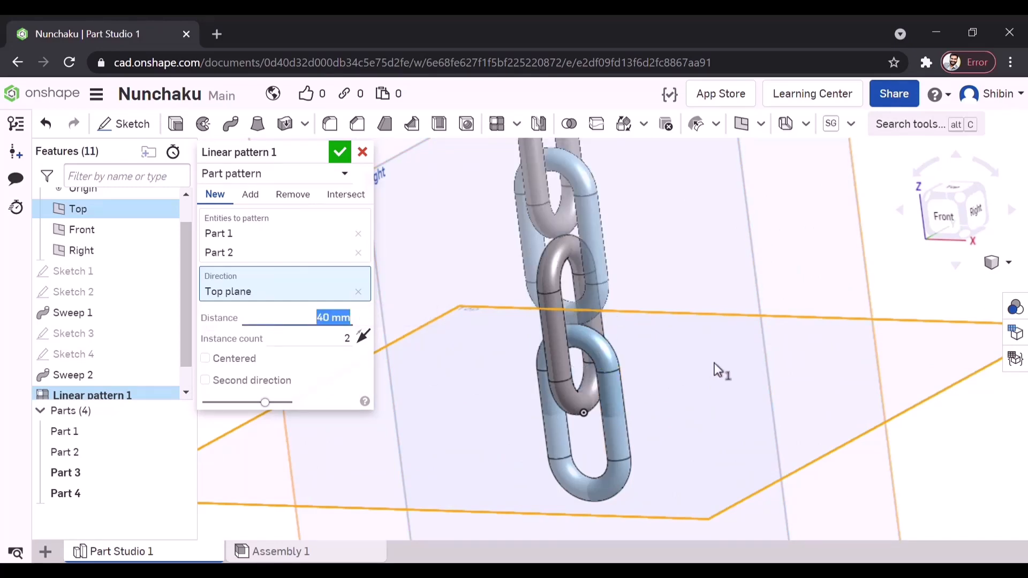
- Check the spacing between the patterned links and set the pattern distance to 43 mm
mouse_move(759, 366)
right_down()
mouse_move(842, 349)
mouse_move(755, 352)
right_up()
scroll(595, 275, up, 10)
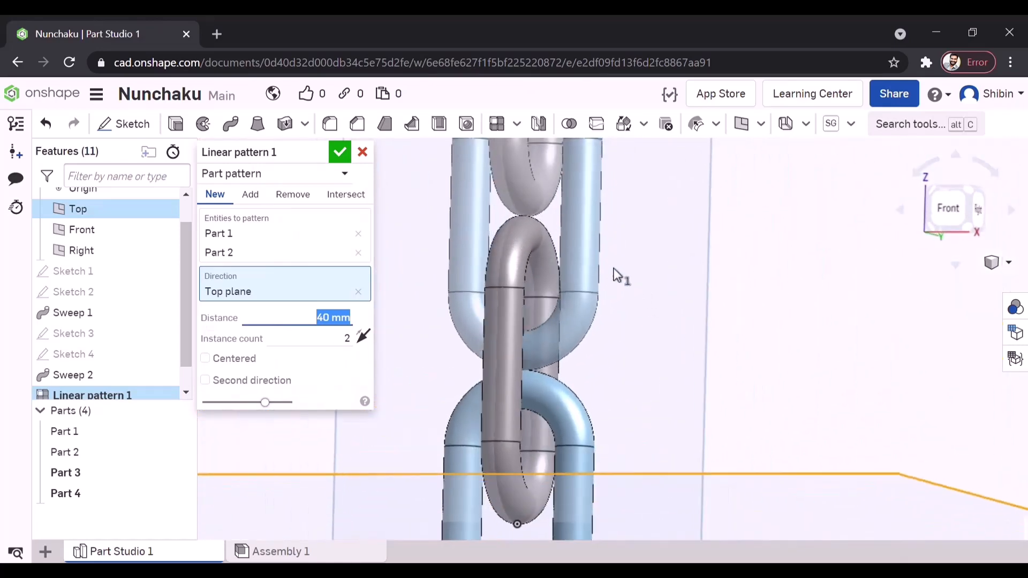
scroll(561, 264, down, 10)
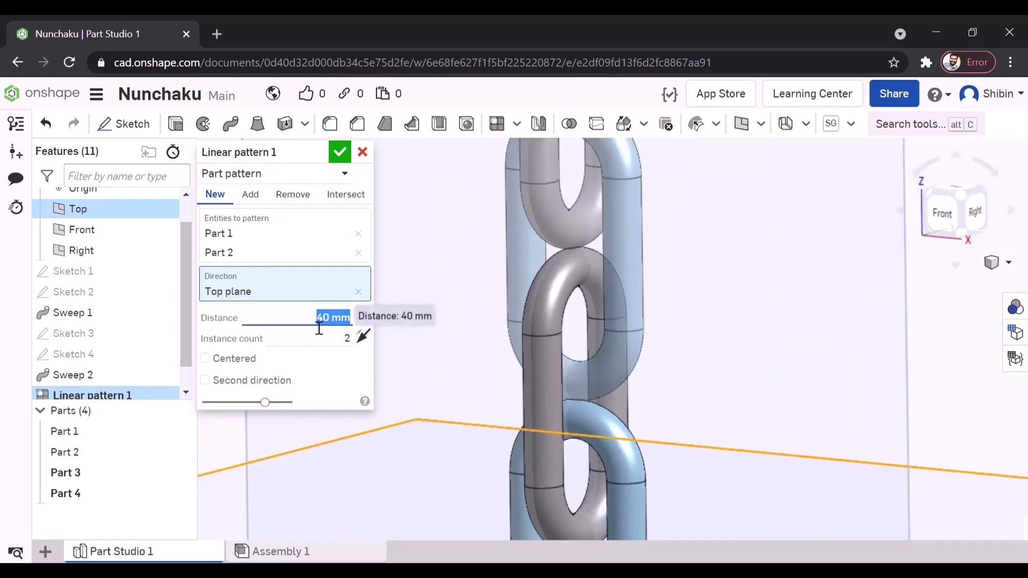
text(43)
key(Return)
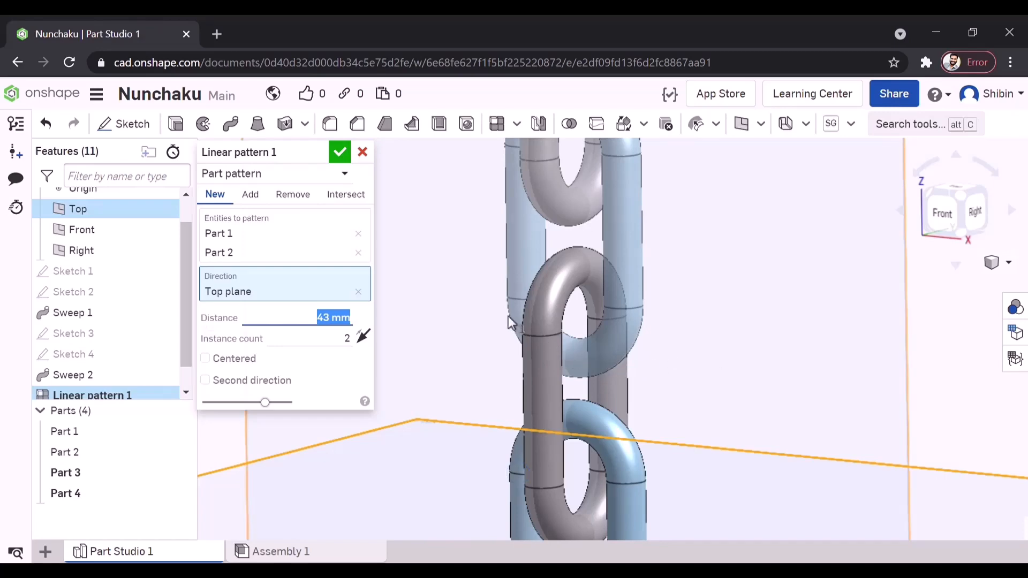
scroll(535, 335, down, 5)
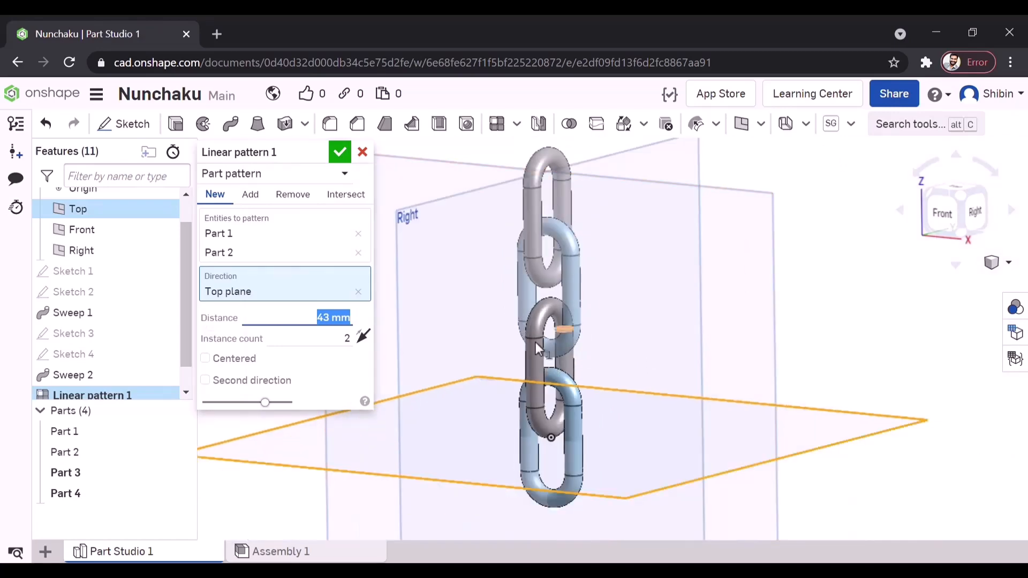
- Make the linear pattern centered with an instance count of 3 and complete it
click(205, 358)
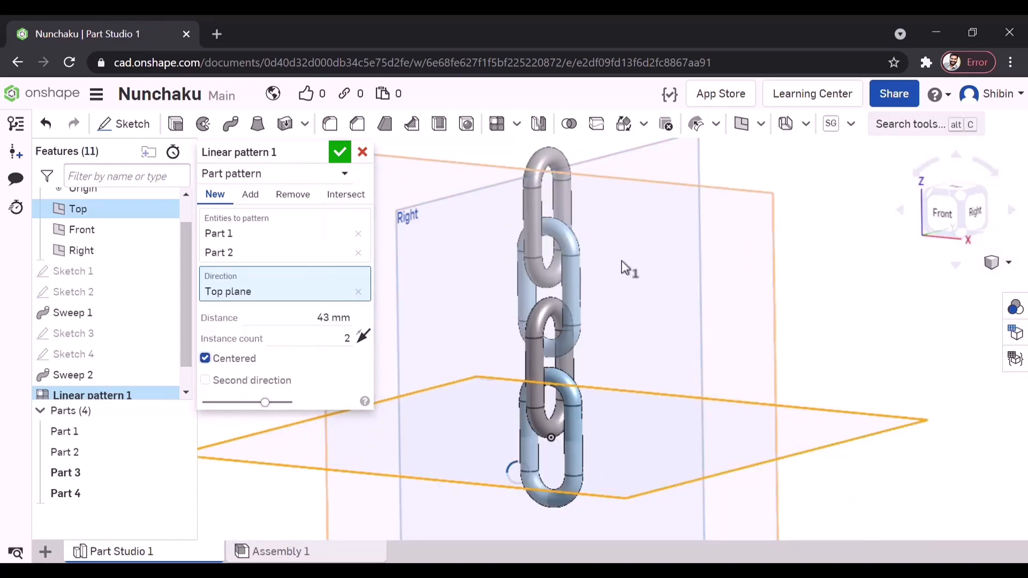
scroll(622, 266, down, 4)
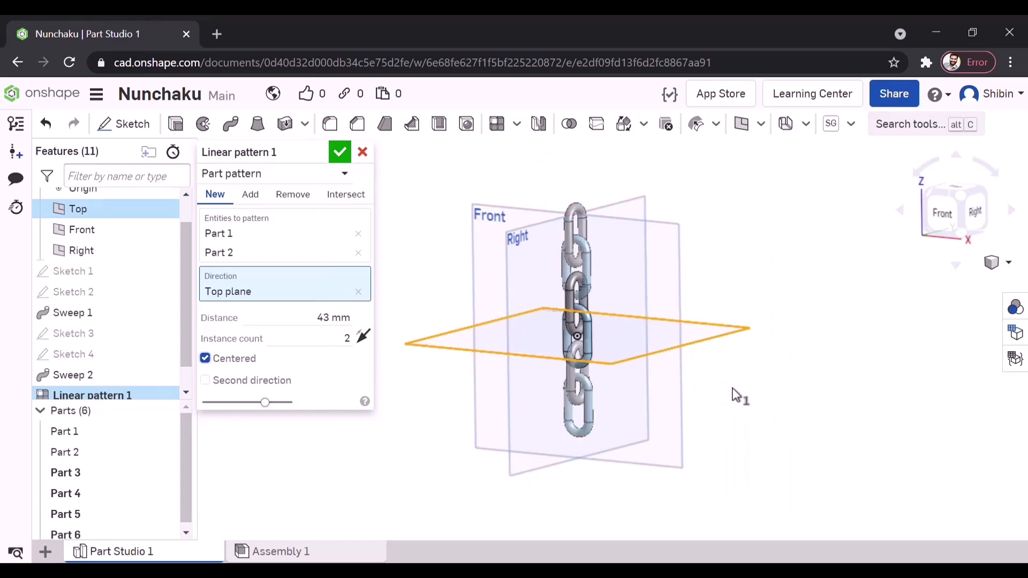
right_drag(739, 397, 717, 402)
click(320, 339)
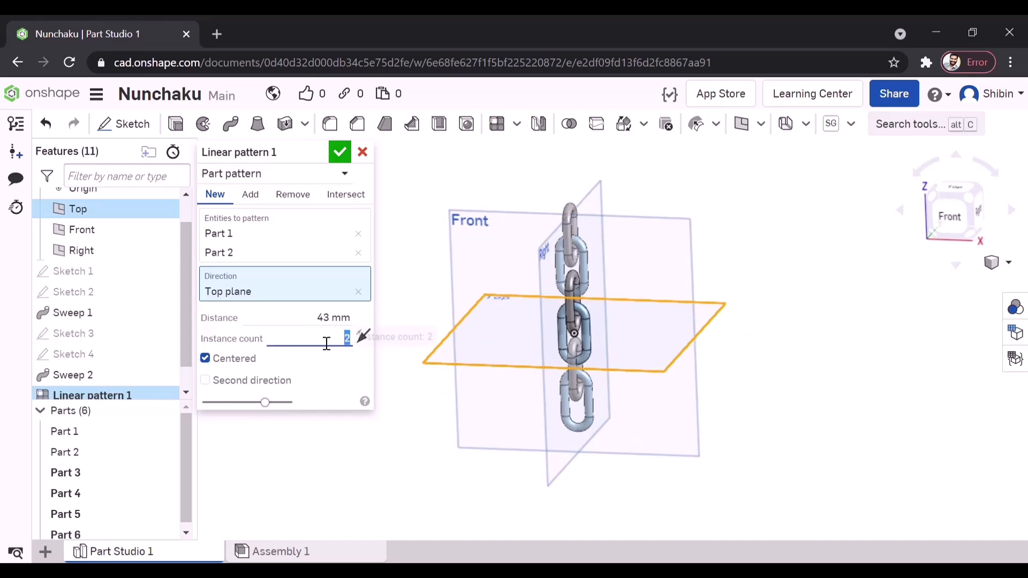
key(Return)
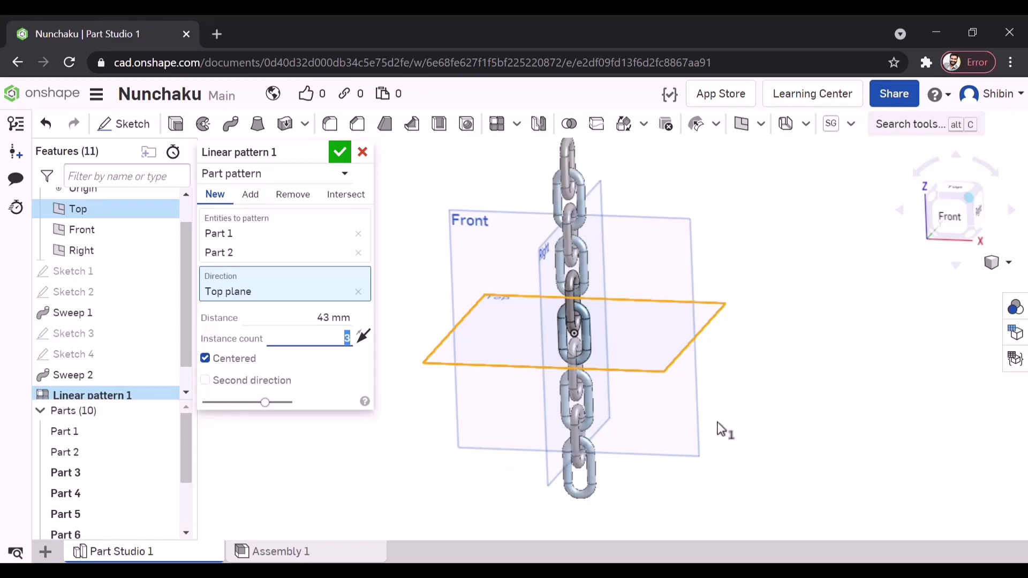
scroll(667, 452, down, 5)
scroll(769, 396, up, 2)
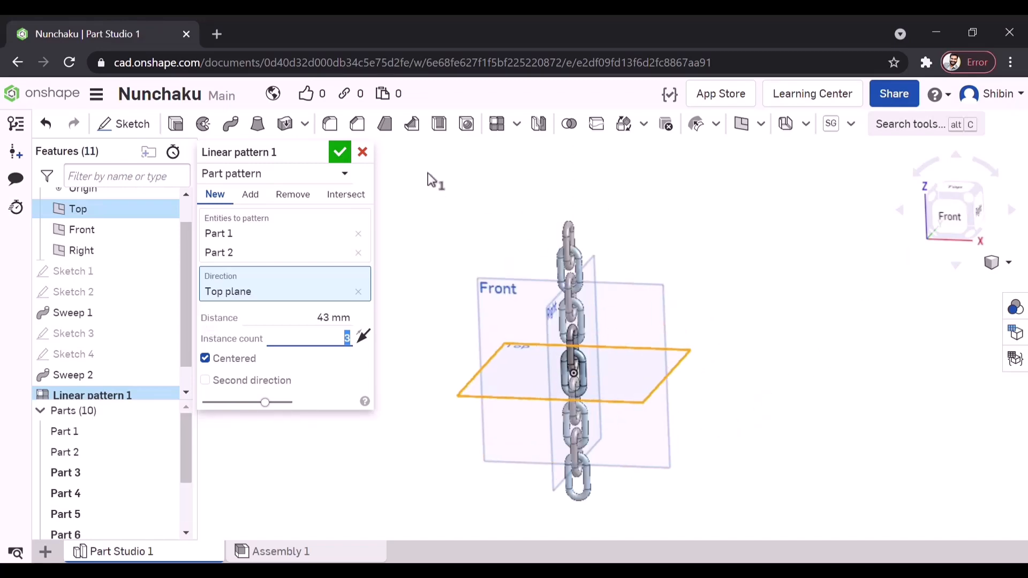
key(Return)
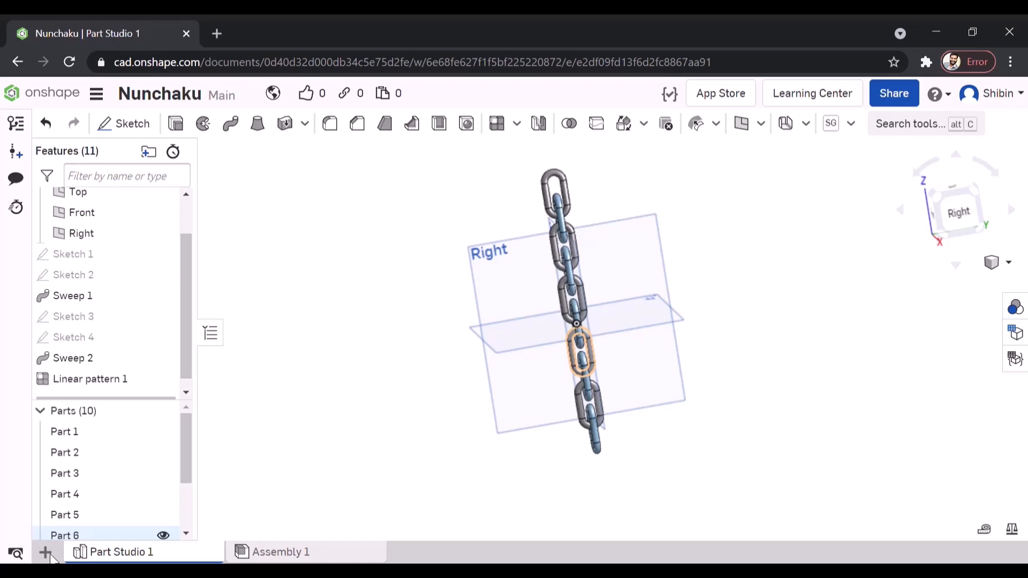
- Create a new Part Studio and start a sketch on its Top plane, viewed straight on
click(47, 553)
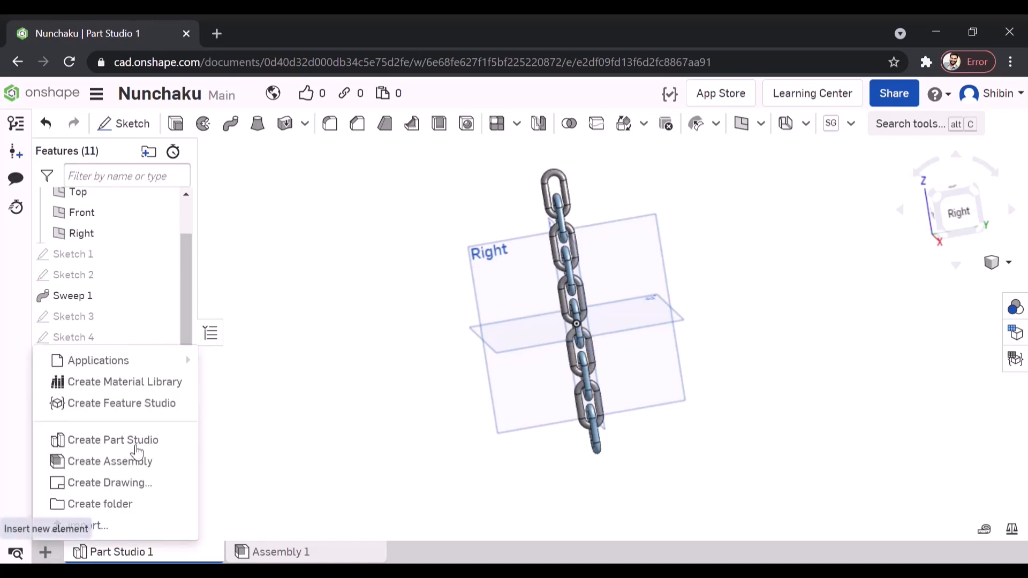
click(106, 443)
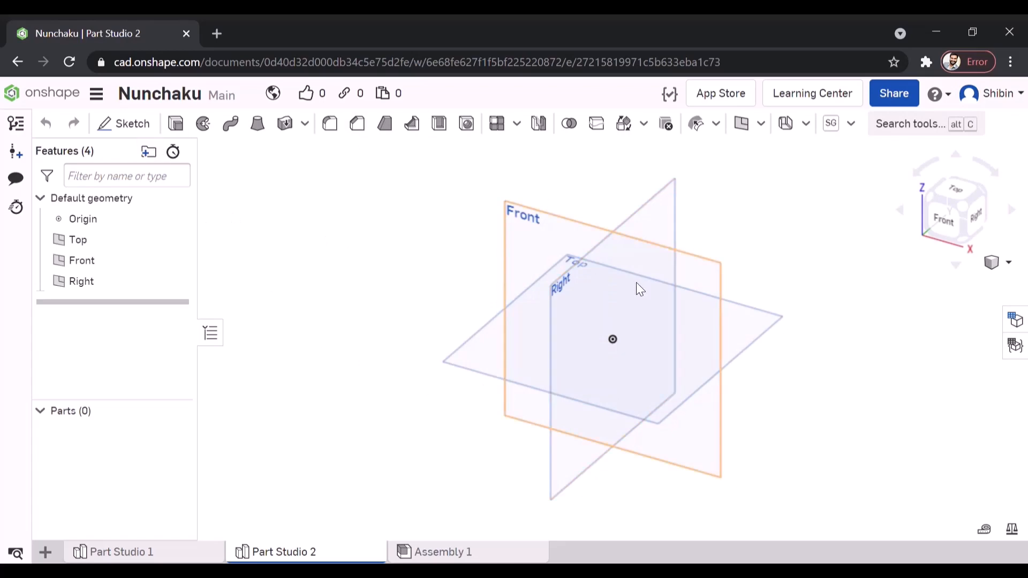
mouse_move(298, 557)
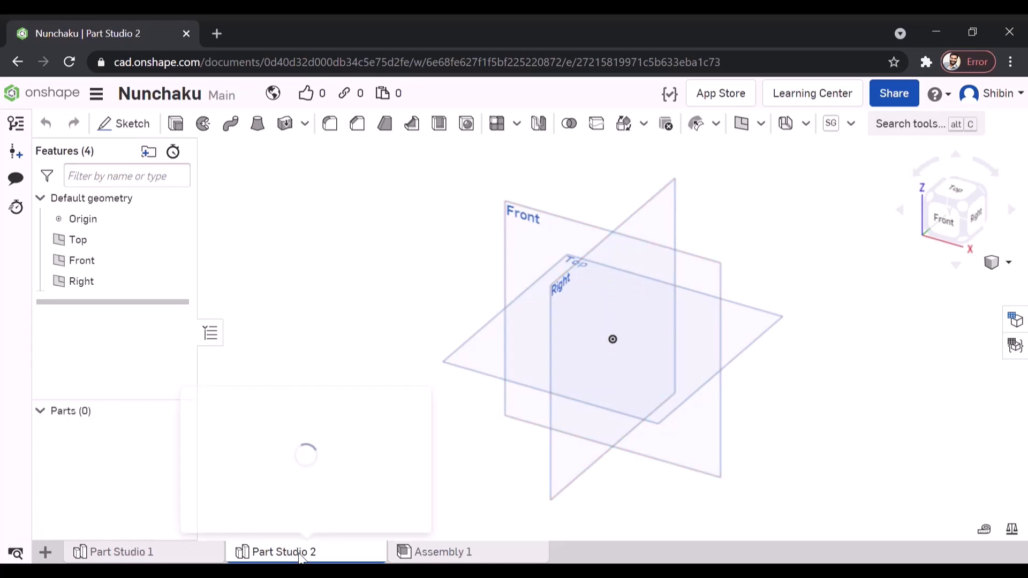
click(759, 339)
key(n)
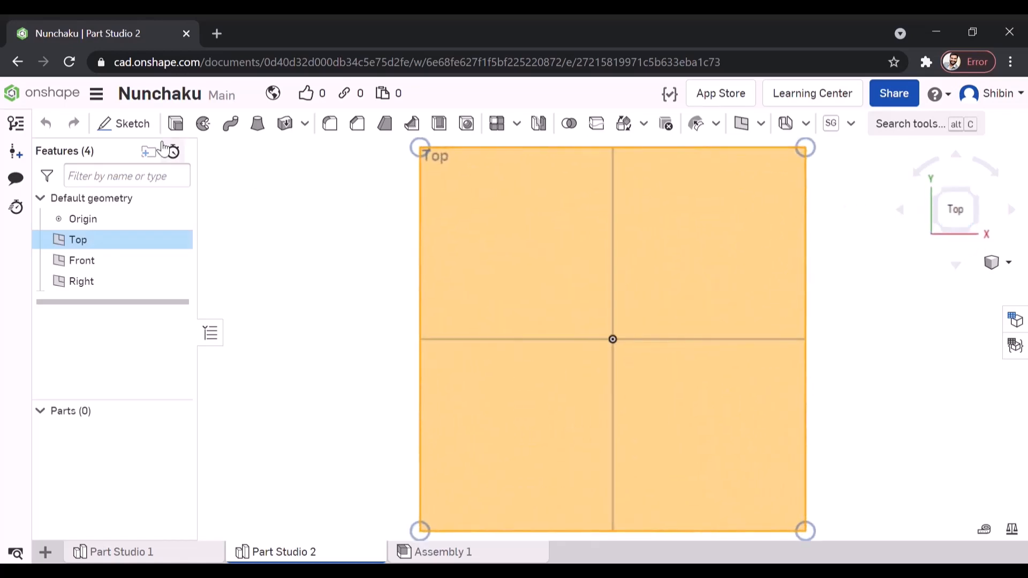
click(126, 126)
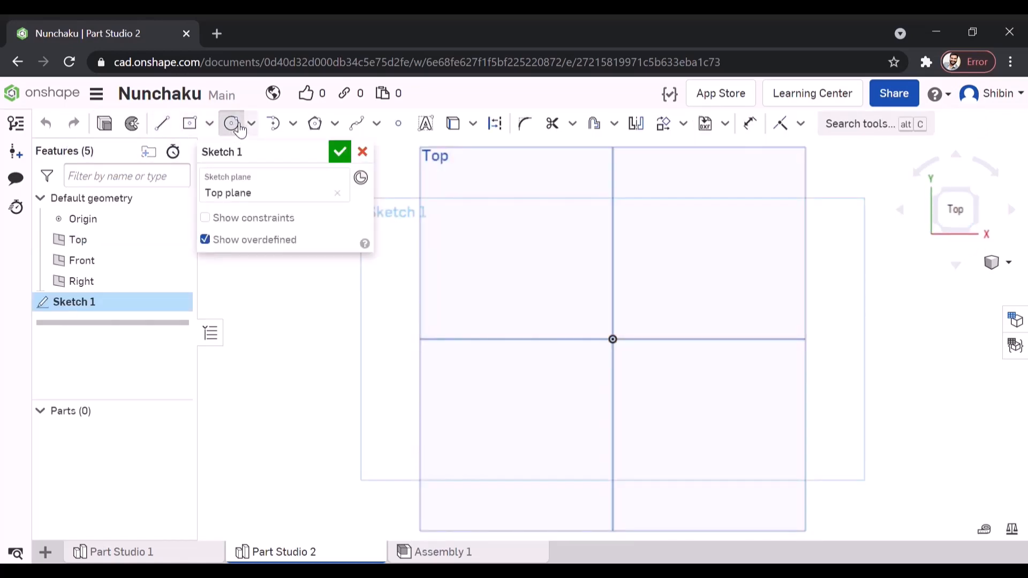
- Draw a circle centred on the origin and dimension its diameter to 35 mm
click(621, 343)
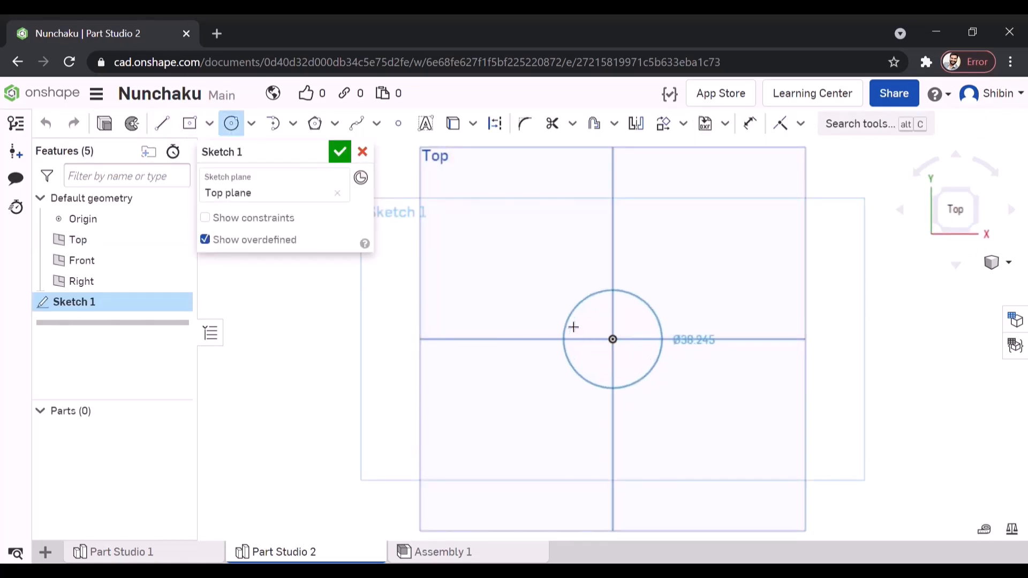
click(573, 327)
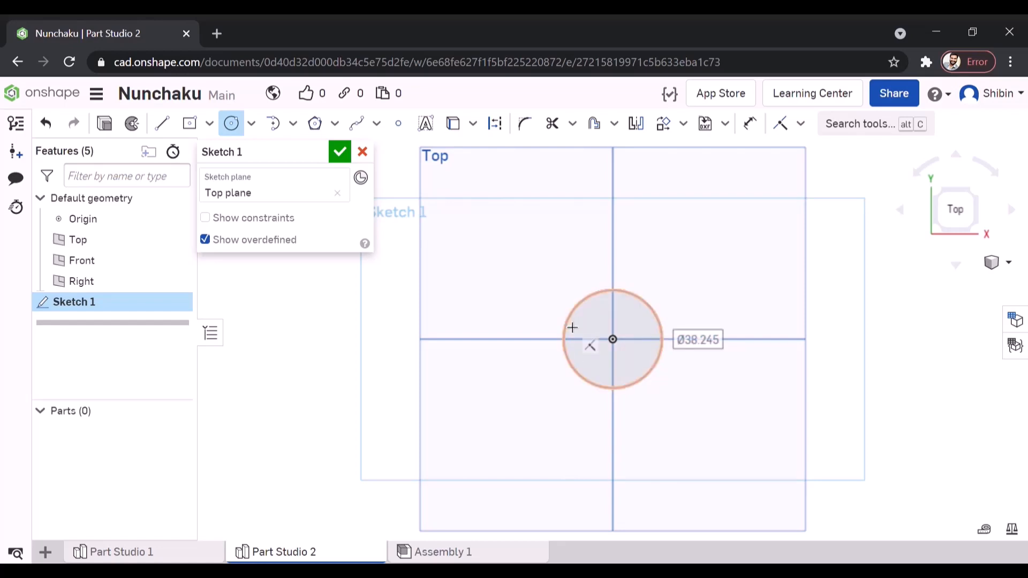
click(749, 124)
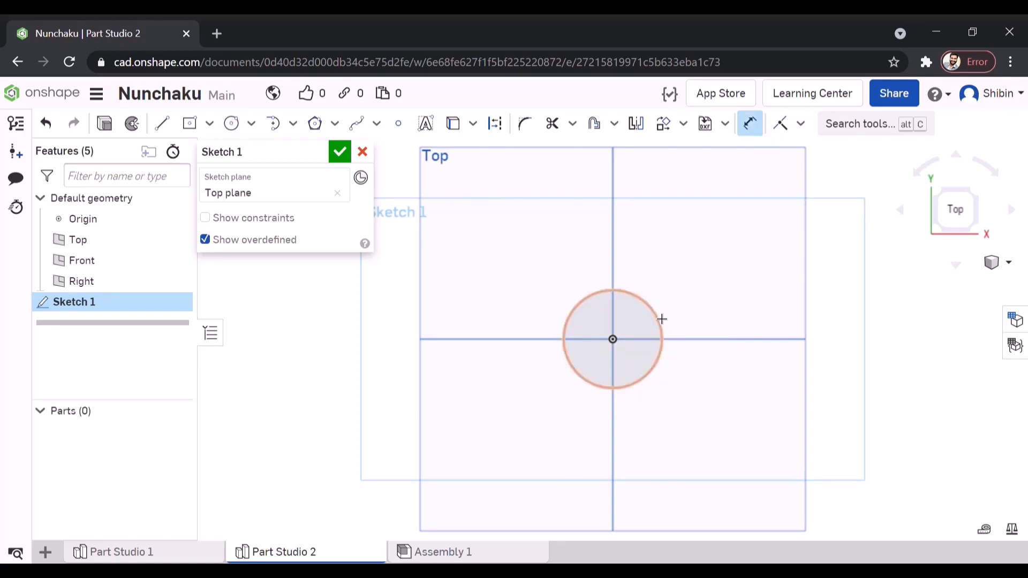
click(662, 319)
click(741, 249)
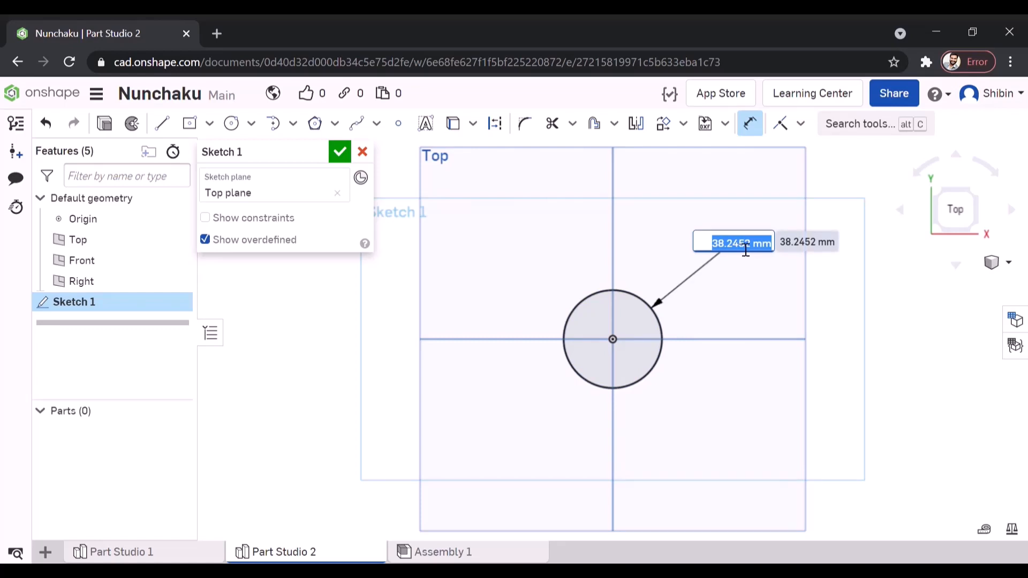
text(35)
key(Return)
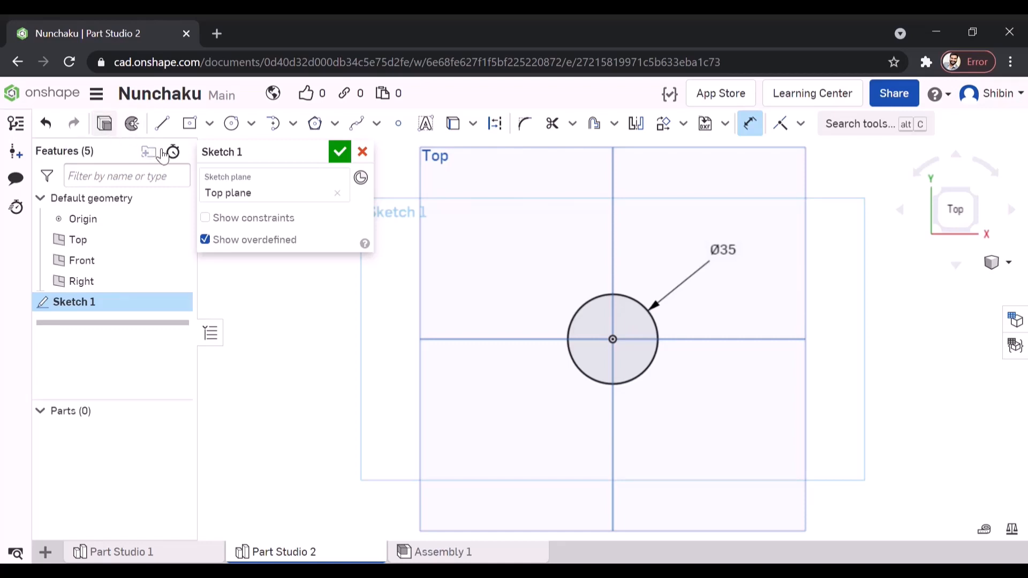
- Extrude the 35 mm circle 300 mm downward from the Top plane as a new solid handle
key(shift+e)
scroll(690, 327, down, 4)
right_drag(689, 330, 642, 250)
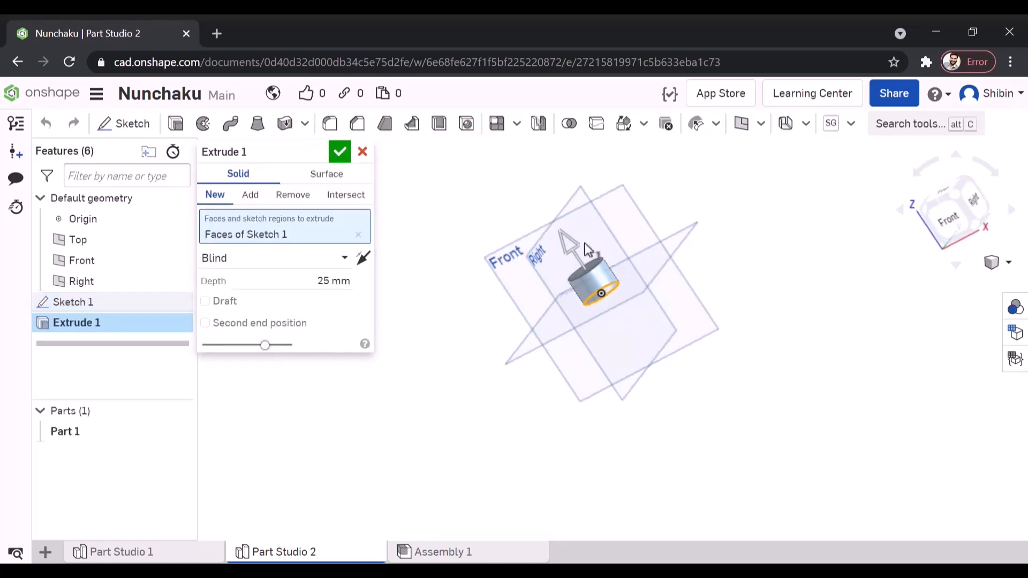
drag(593, 279, 798, 473)
scroll(518, 256, down, 2)
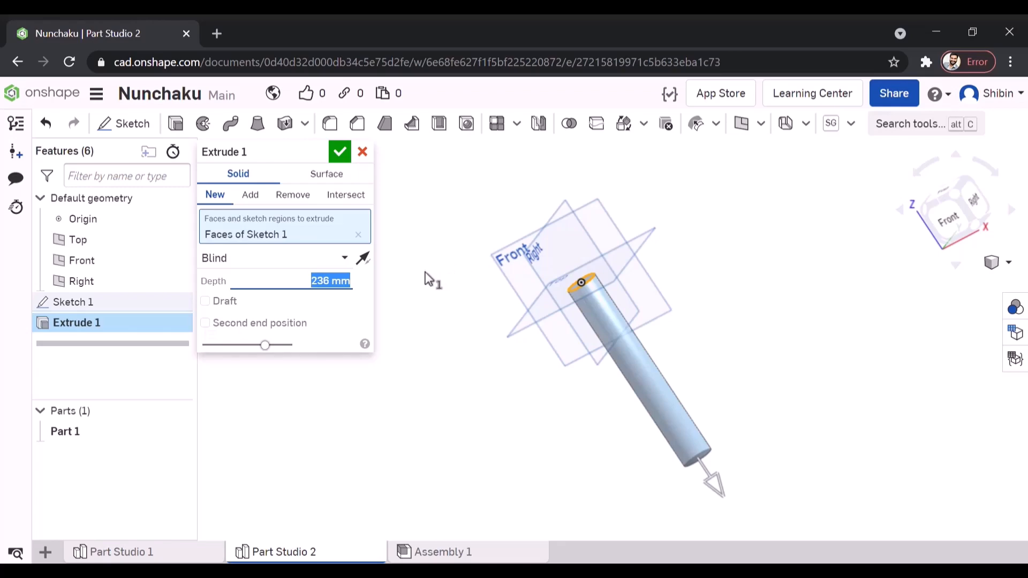
text(300)
key(Return)
right_drag(643, 286, 672, 281)
click(338, 153)
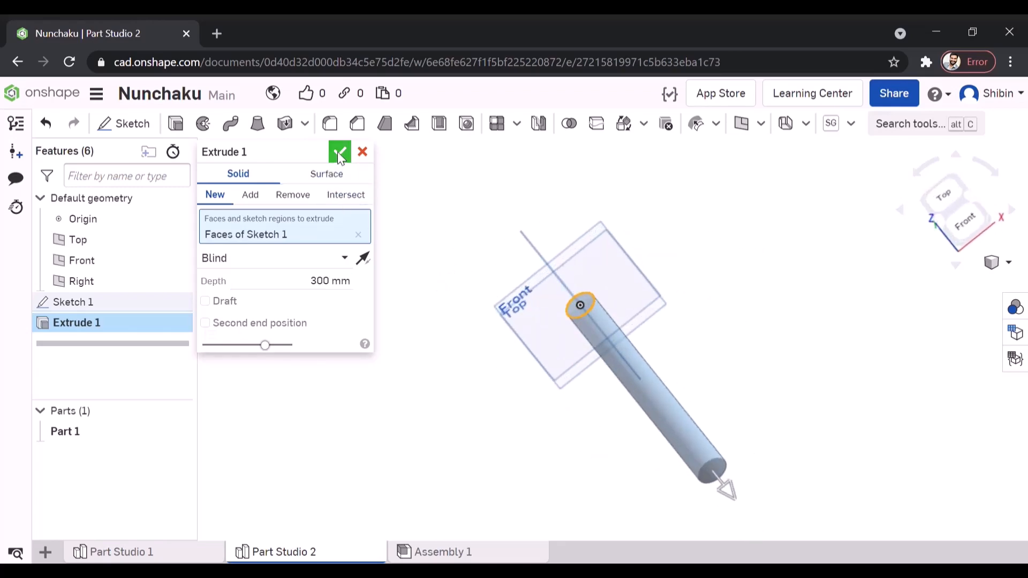
- Start a sketch on the Front plane with the view facing it straight on
scroll(581, 309, up, 5)
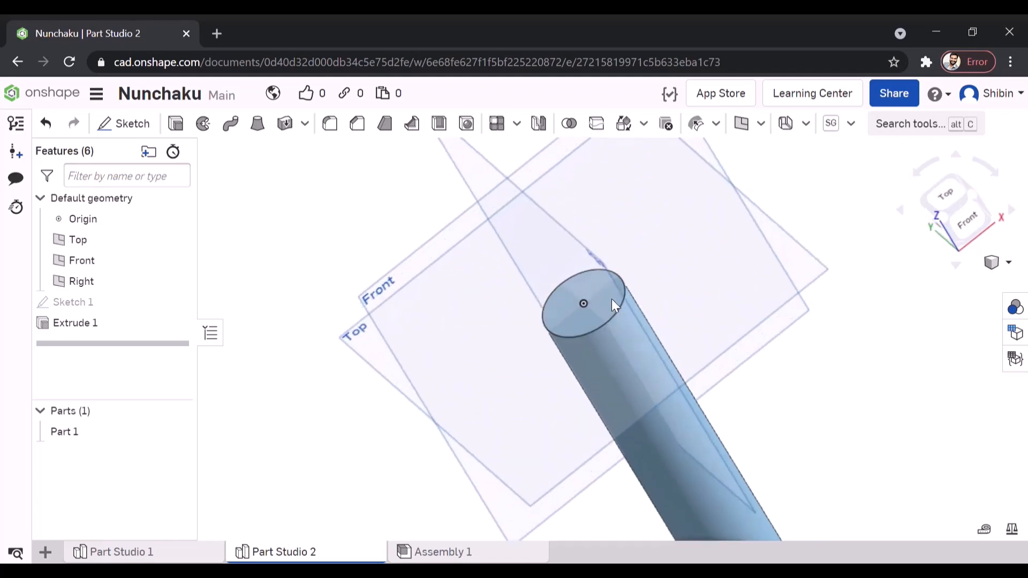
right_drag(612, 299, 609, 278)
click(968, 207)
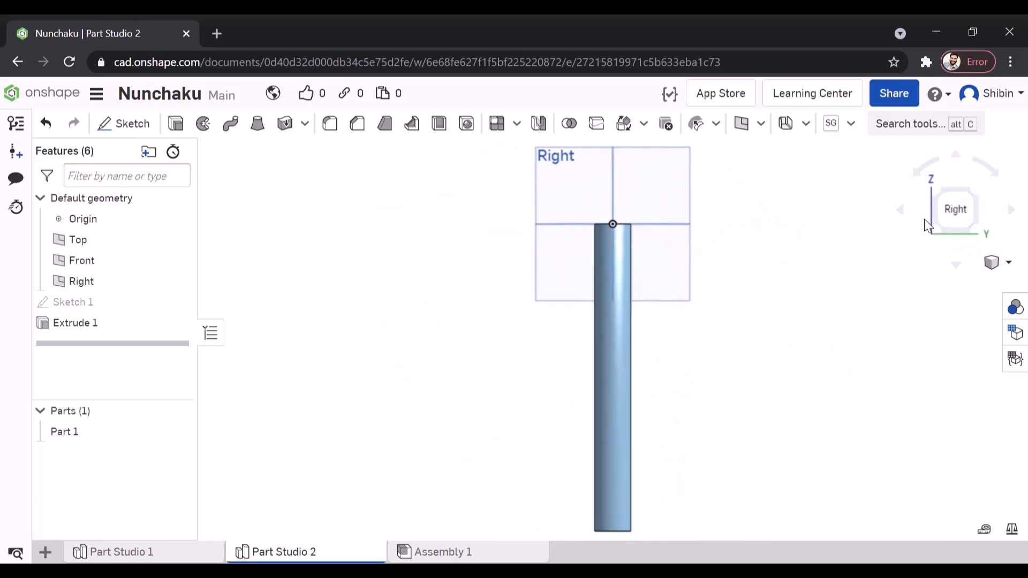
click(924, 219)
click(549, 184)
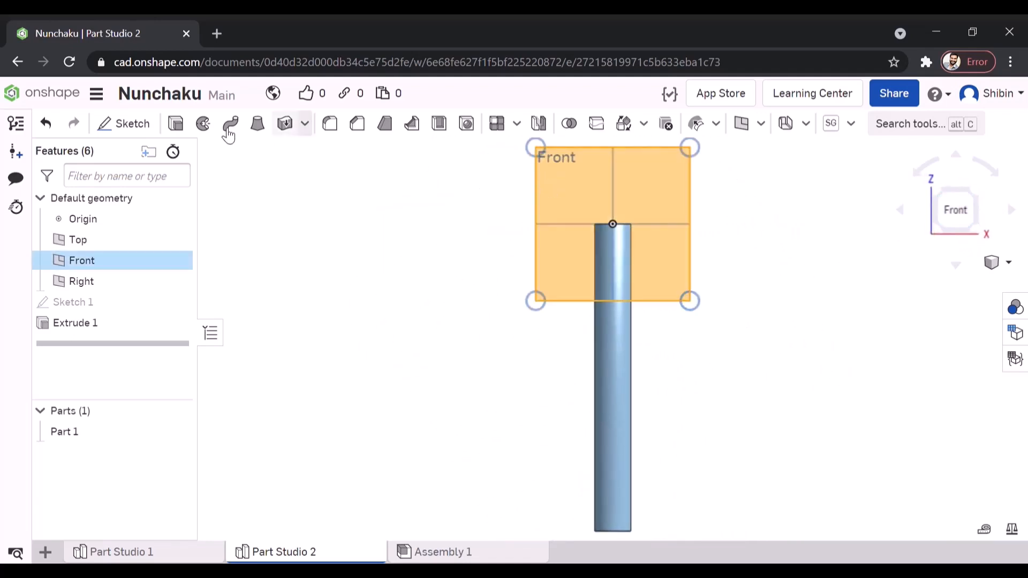
click(128, 123)
scroll(517, 321, down, 2)
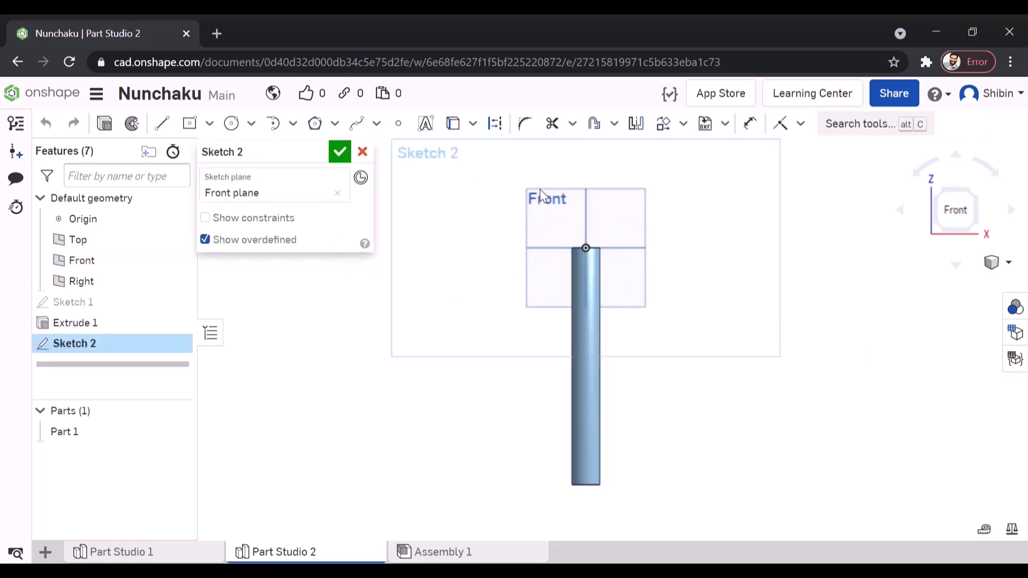
- Draw a centre-point rectangle about 19 mm wide and 18 mm high above the handle, centred on the vertical axis with its base on the end face
scroll(578, 235, up, 5)
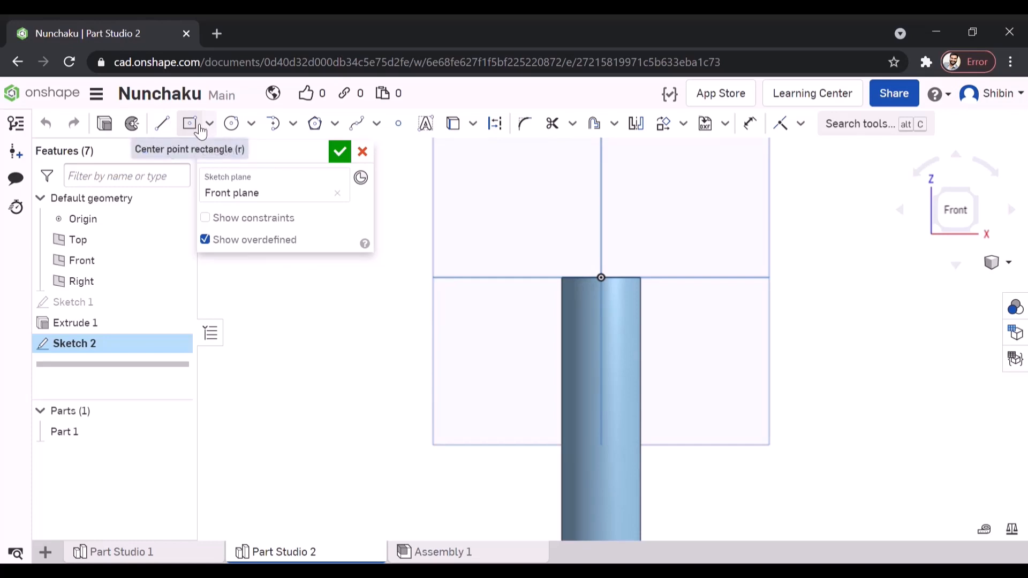
click(200, 130)
scroll(602, 275, up, 2)
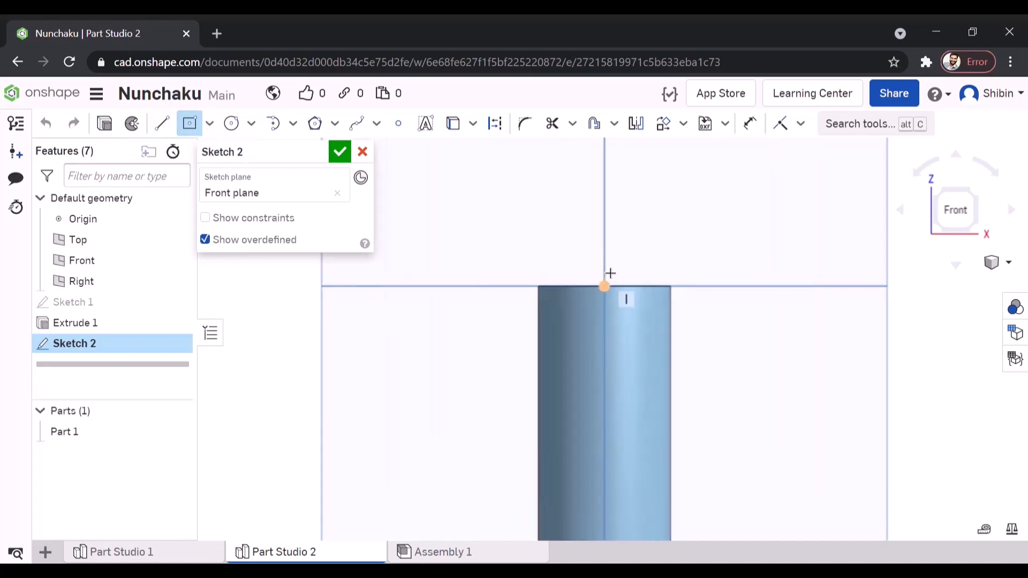
click(604, 226)
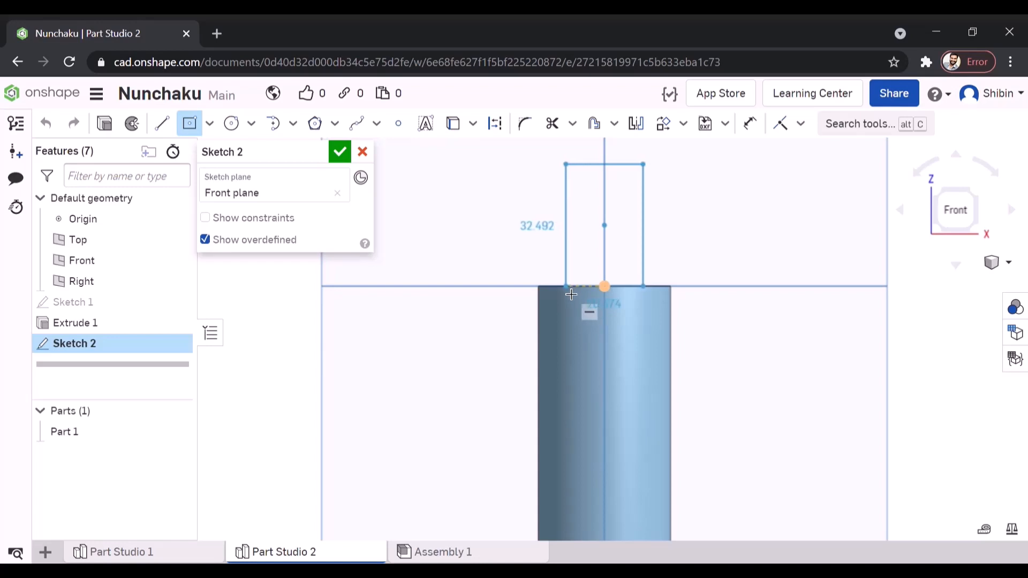
click(571, 294)
key(Escape)
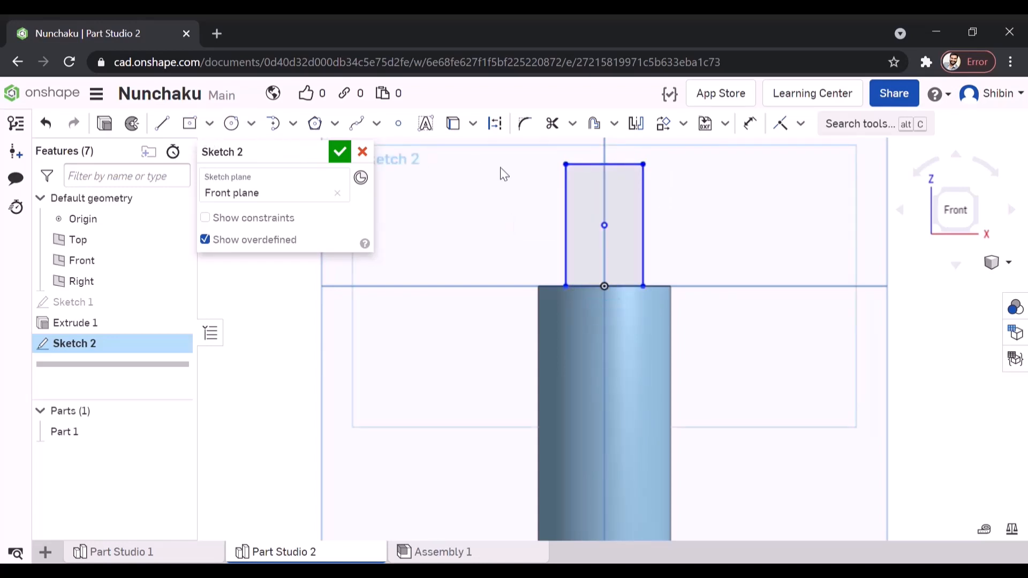
drag(643, 164, 639, 219)
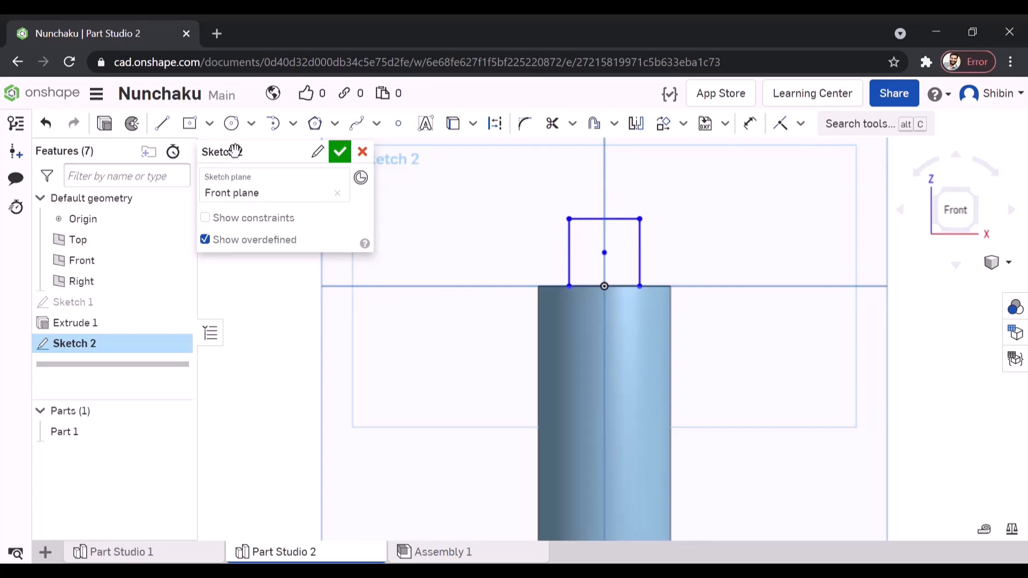
- Cap the rectangle with a semicircular three-point arc between its two upper corners
click(274, 126)
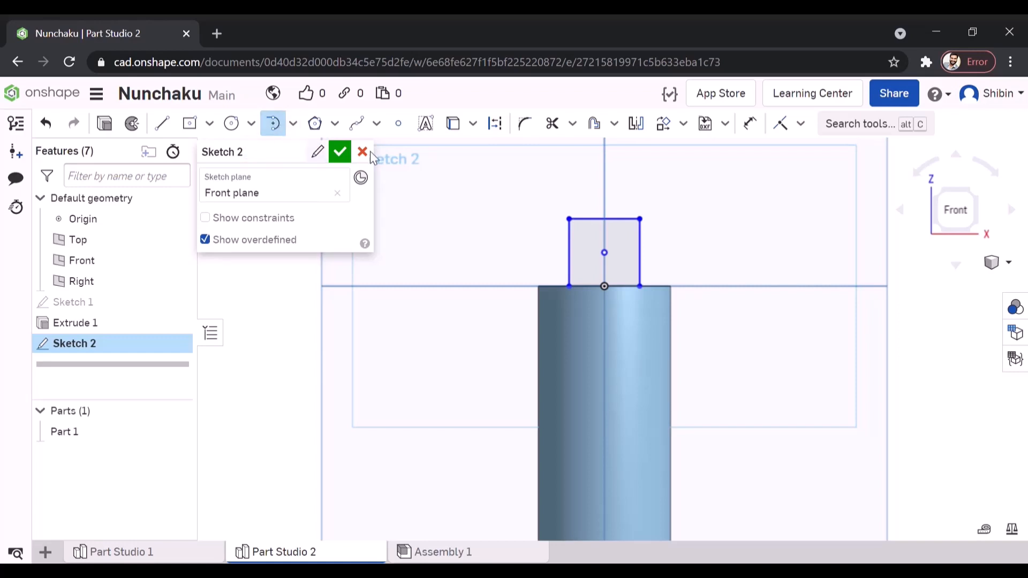
click(640, 219)
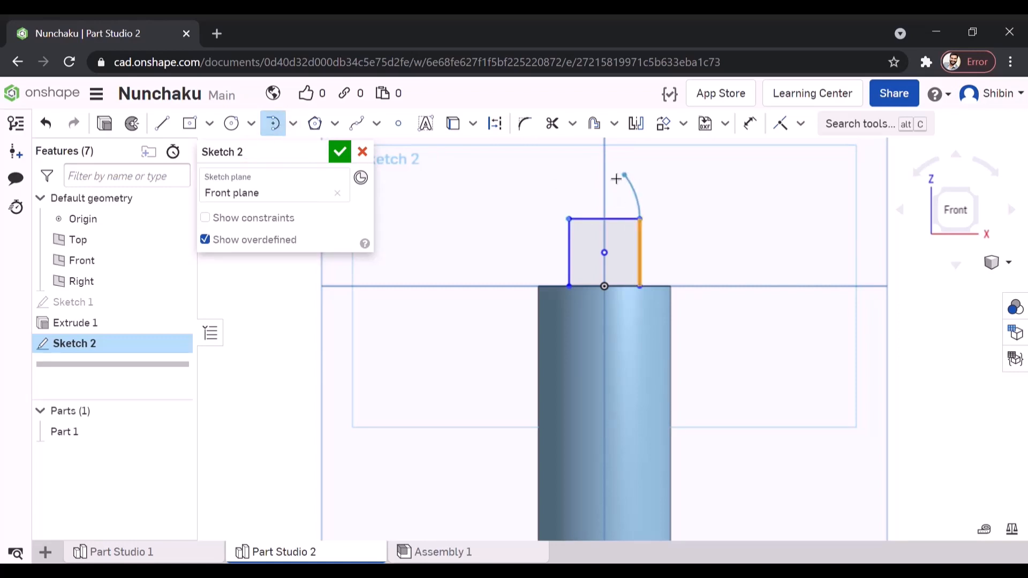
click(569, 219)
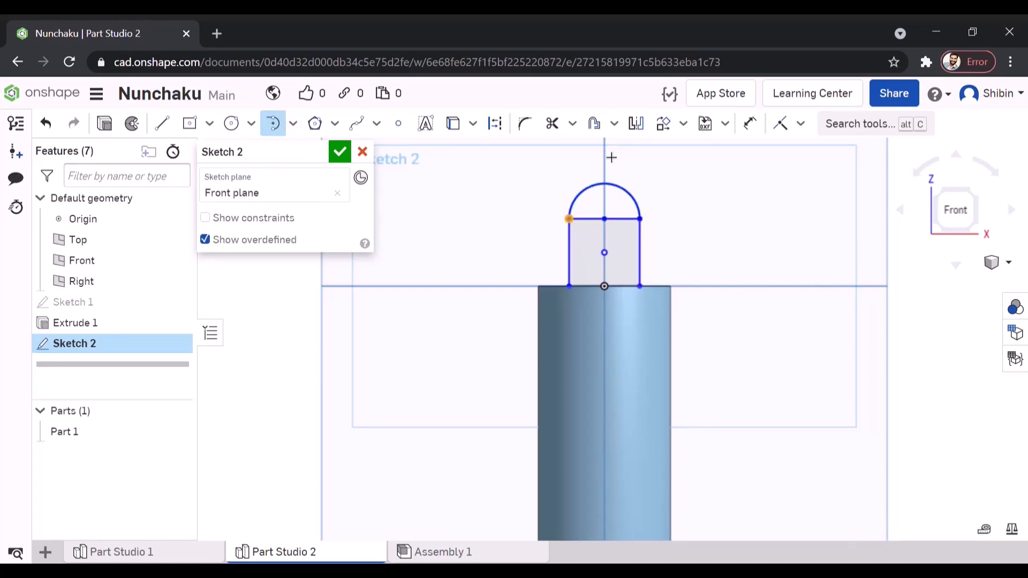
- Trim the rectangle's upper and lower edges to leave an open U-shaped path, and finish the sketch
click(552, 123)
scroll(601, 231, up, 2)
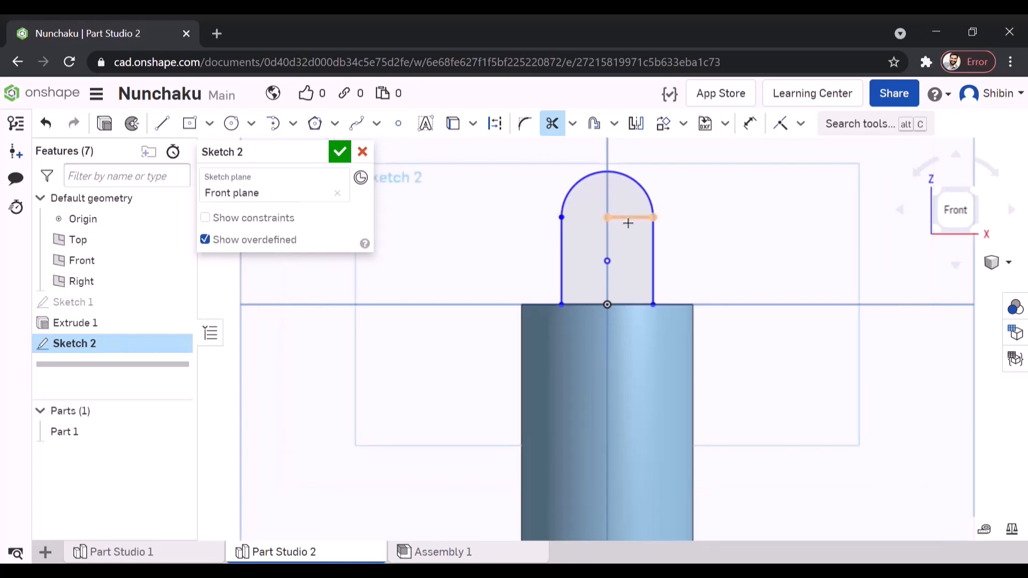
scroll(594, 241, down, 2)
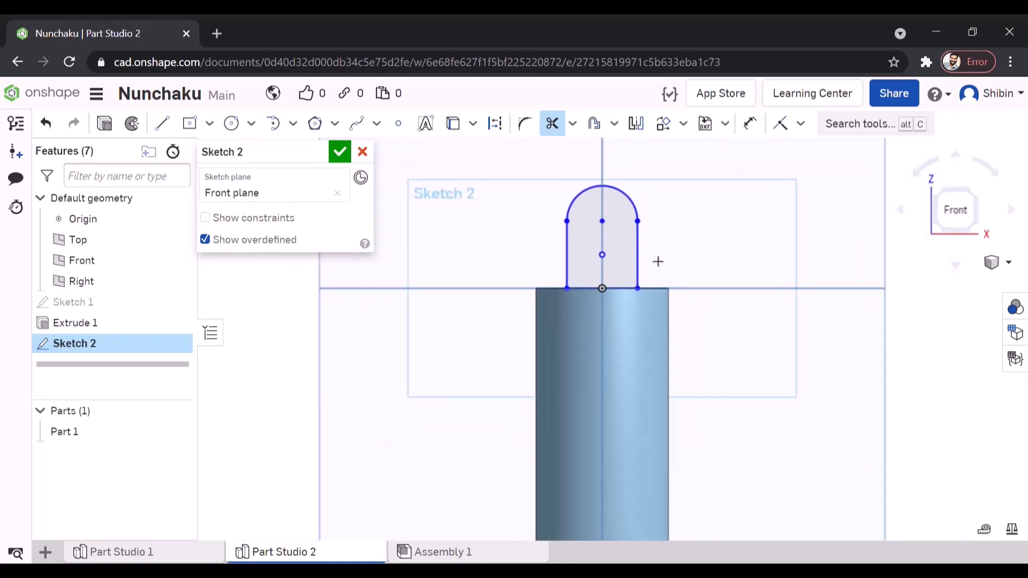
click(623, 294)
right_drag(676, 301, 684, 325)
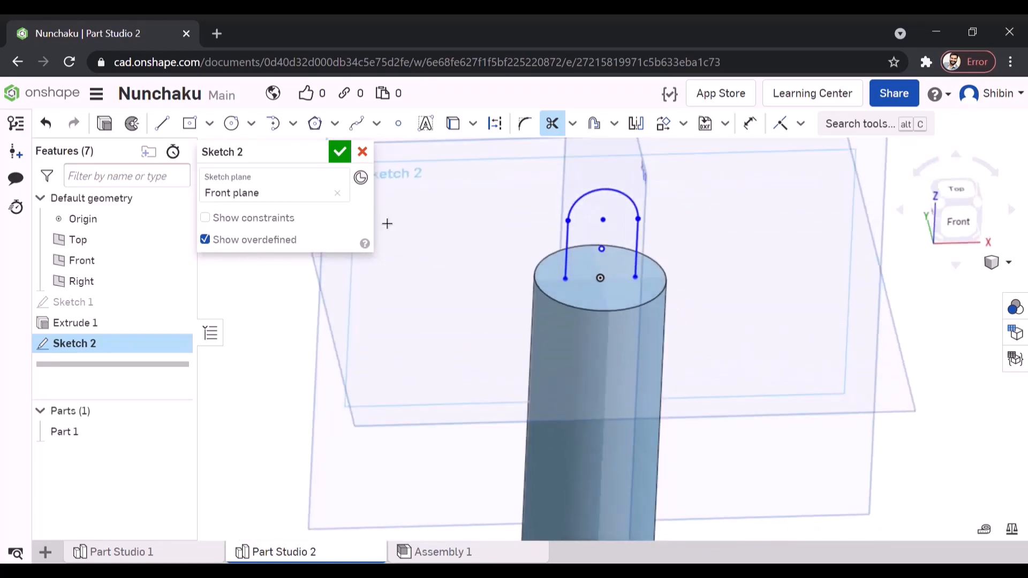
click(340, 153)
- Start a sketch on the handle's upper end face and draw a circle about 6.3 mm in diameter centred on the path's right-hand endpoint
scroll(519, 275, down, 3)
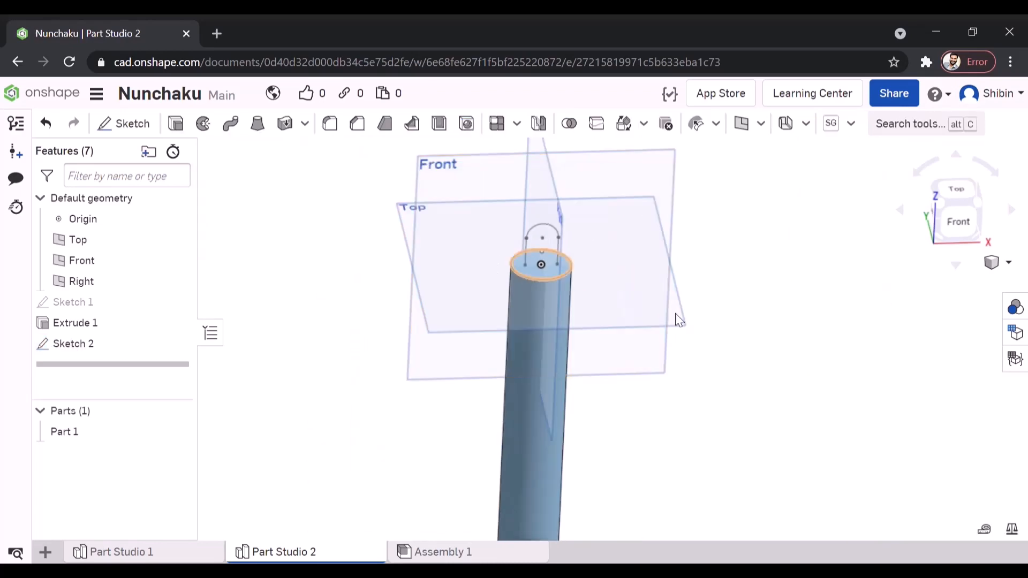
scroll(523, 245, up, 5)
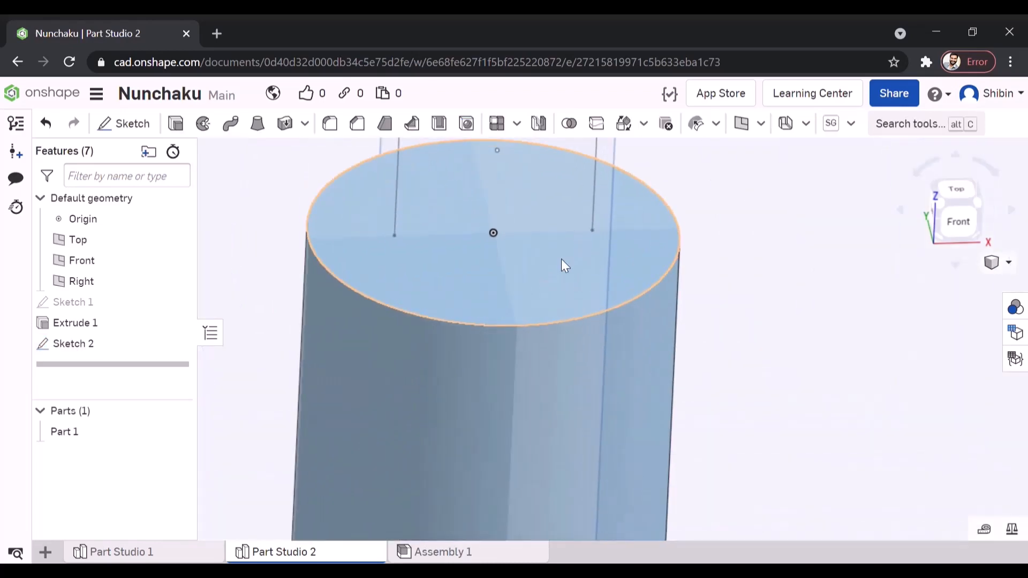
click(529, 283)
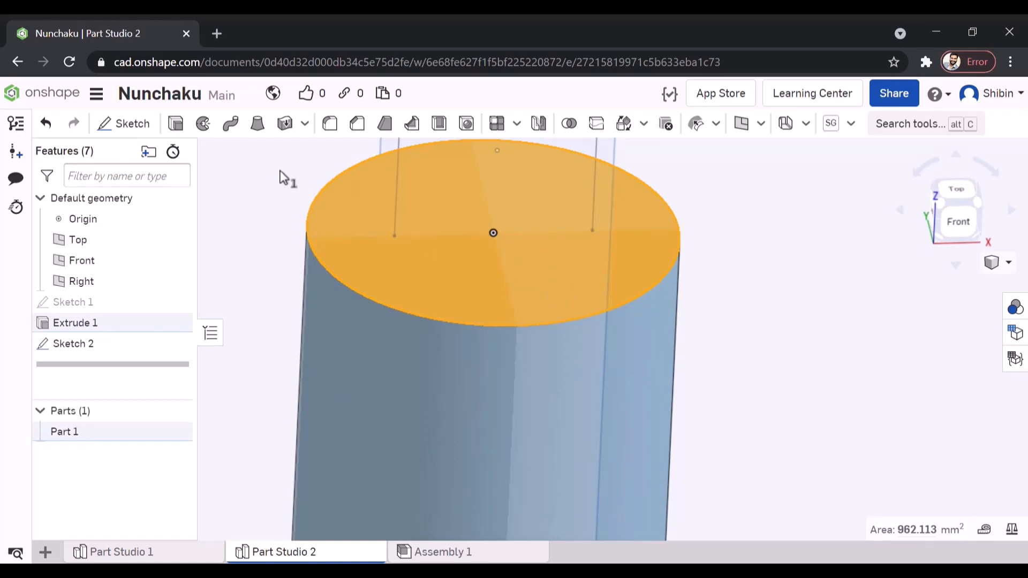
click(137, 130)
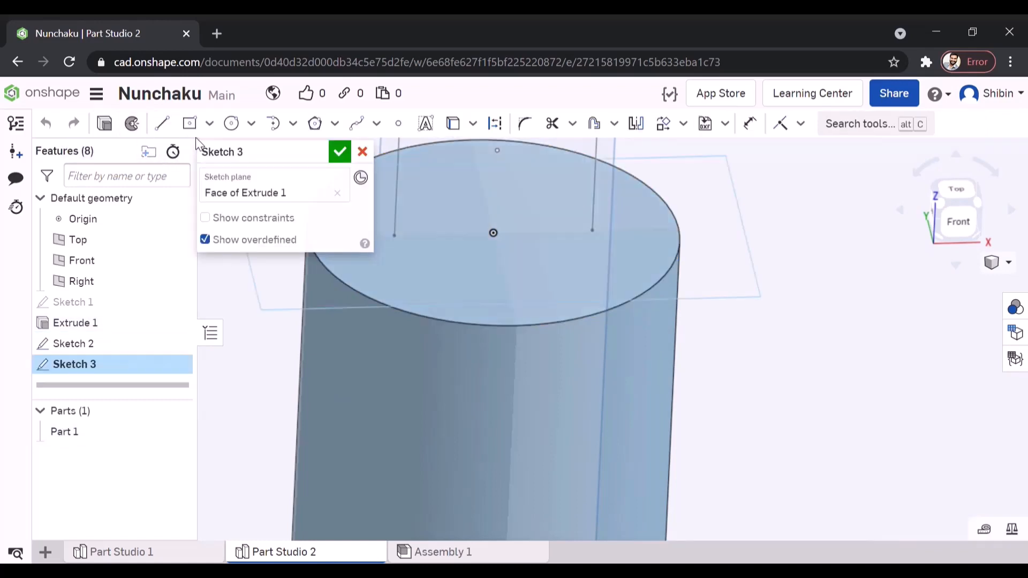
click(231, 123)
click(592, 230)
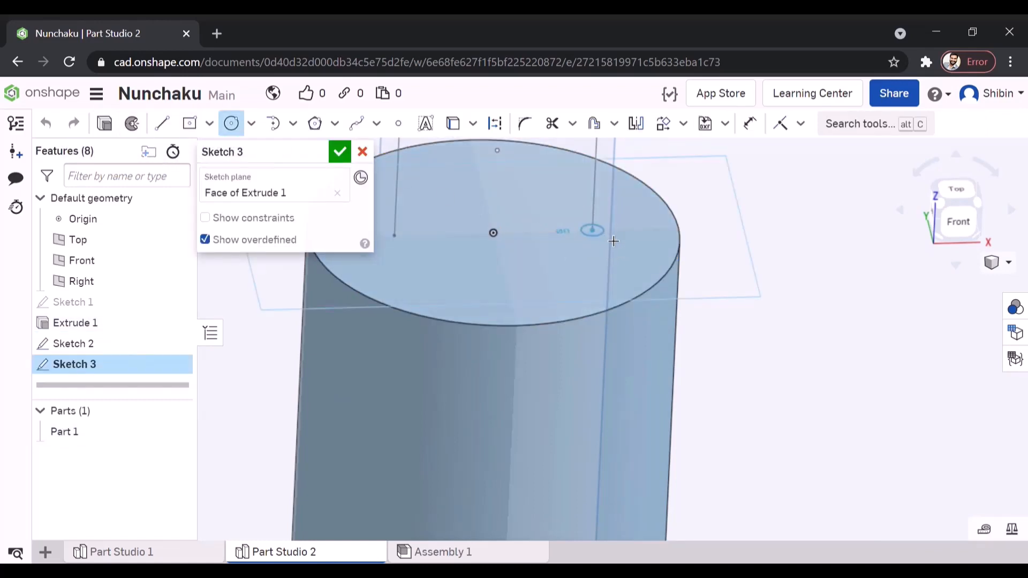
click(625, 236)
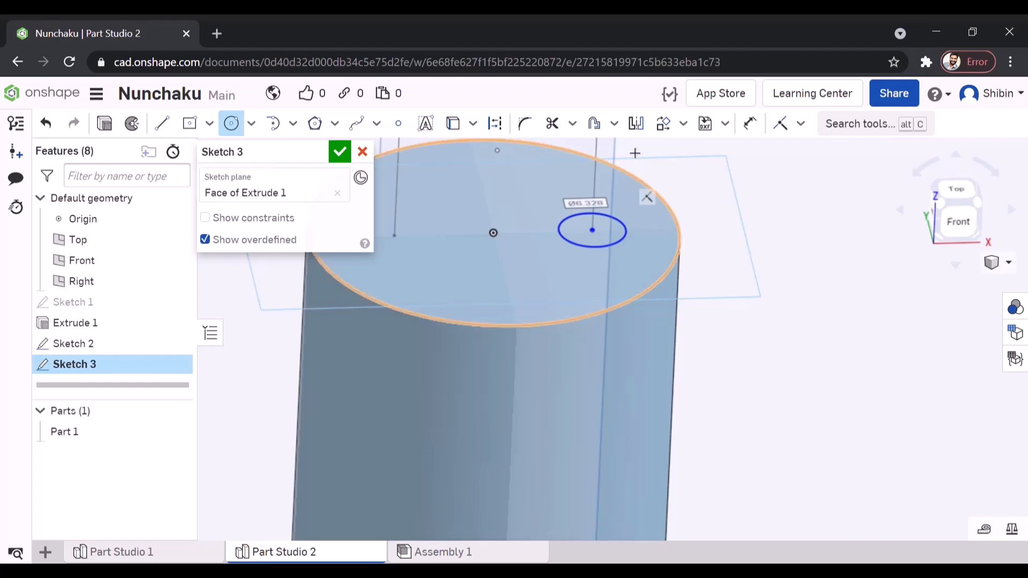
- Dimension the small circle's diameter to 8 mm and finish the sketch
click(749, 124)
click(630, 240)
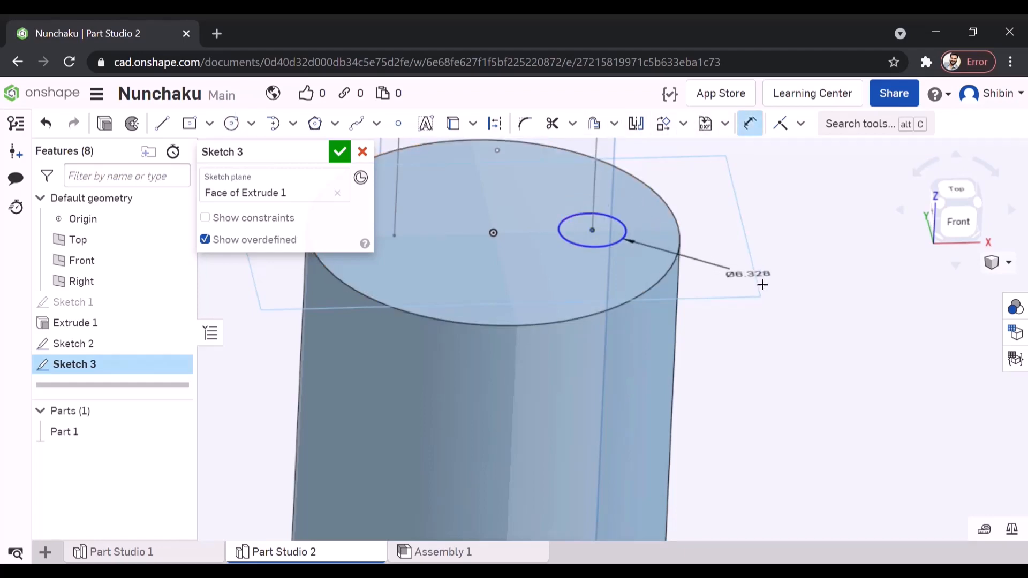
click(792, 295)
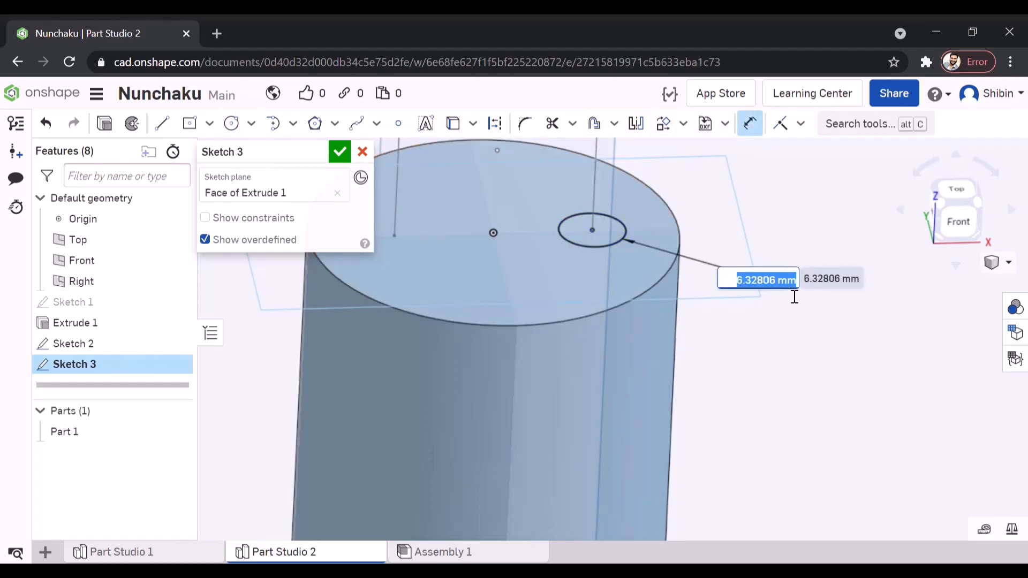
key(Return)
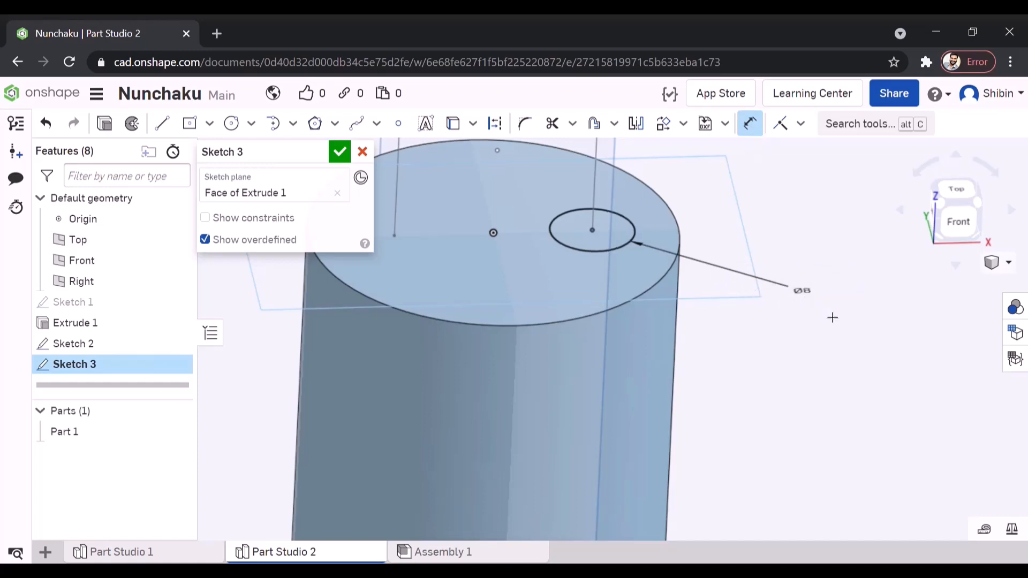
right_drag(832, 317, 835, 333)
scroll(741, 278, down, 3)
scroll(805, 294, up, 5)
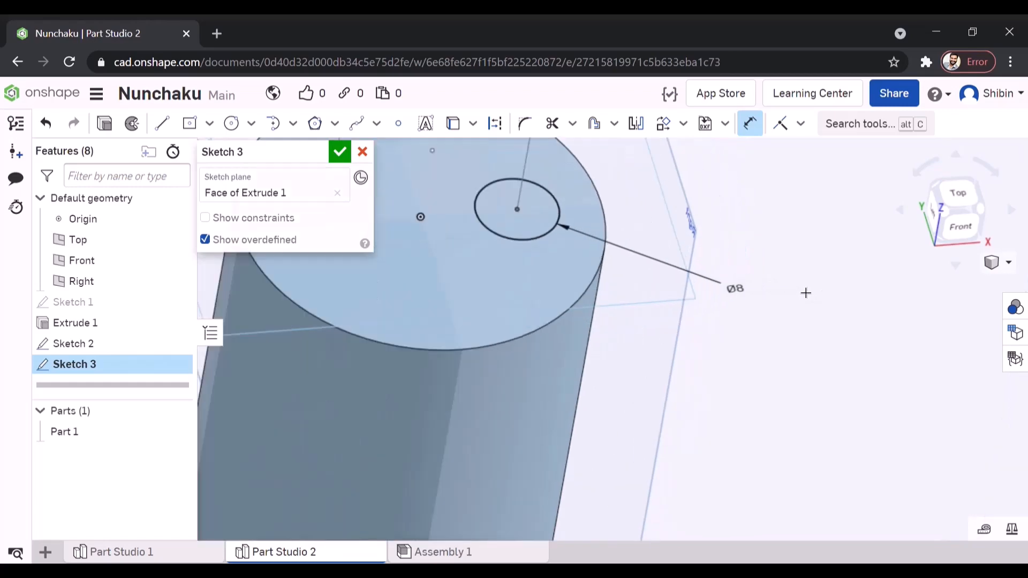
scroll(757, 300, down, 3)
right_drag(724, 309, 644, 301)
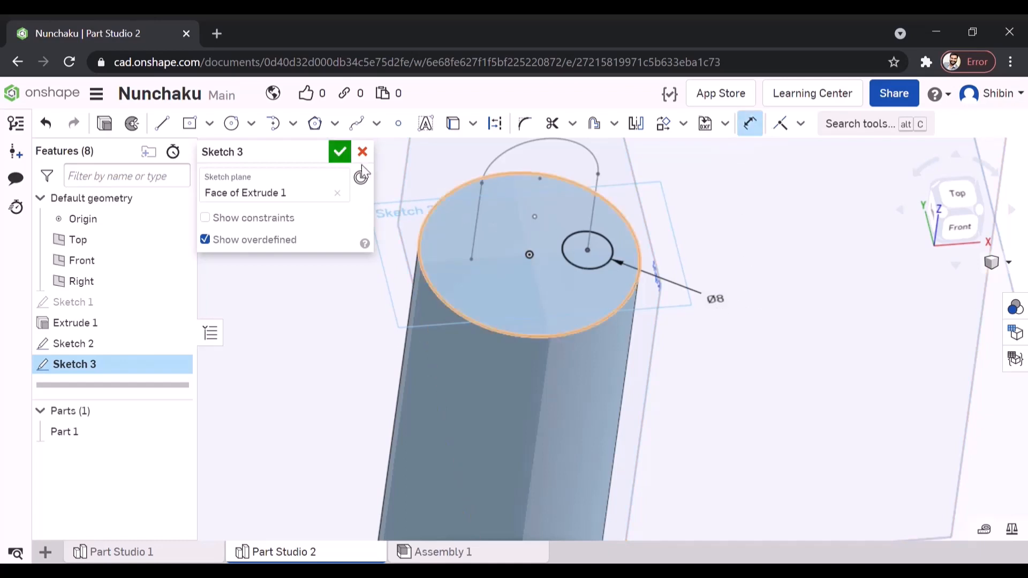
click(340, 151)
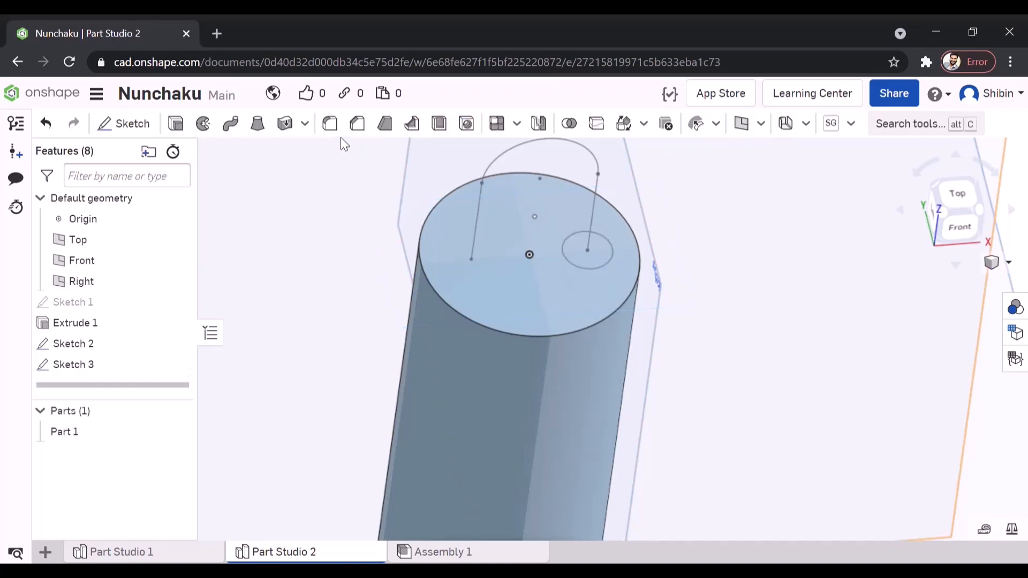
- Sweep the 8 mm circle along the two straight edges and arc of the U-shaped path, adding the loop to the handle
click(230, 124)
click(579, 264)
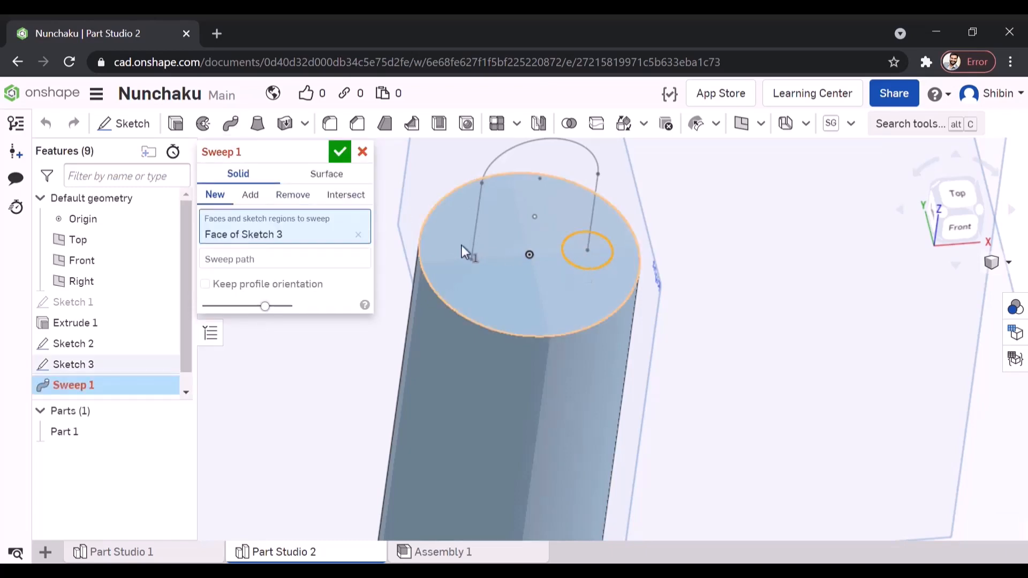
click(262, 256)
click(596, 191)
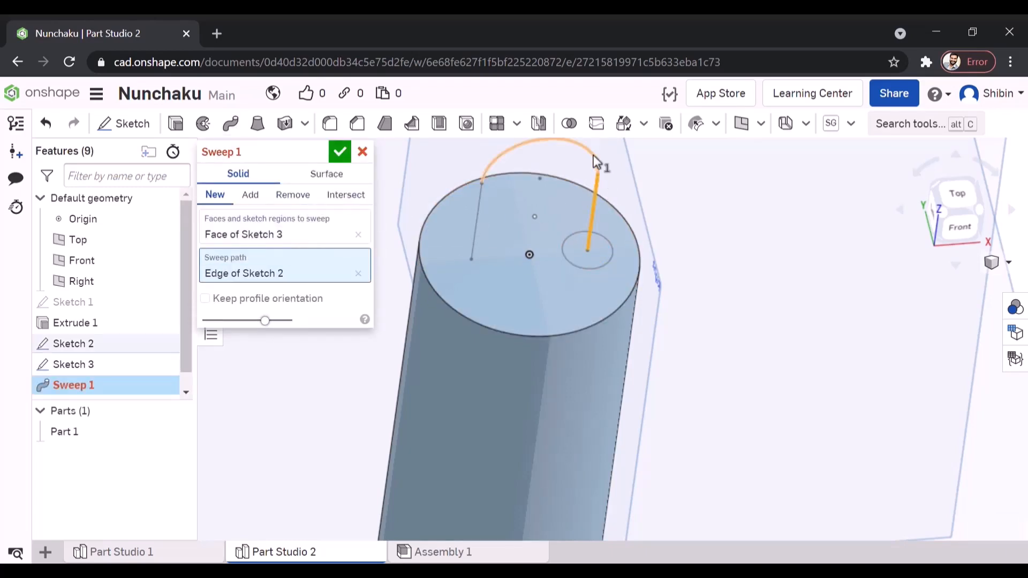
click(590, 152)
click(477, 214)
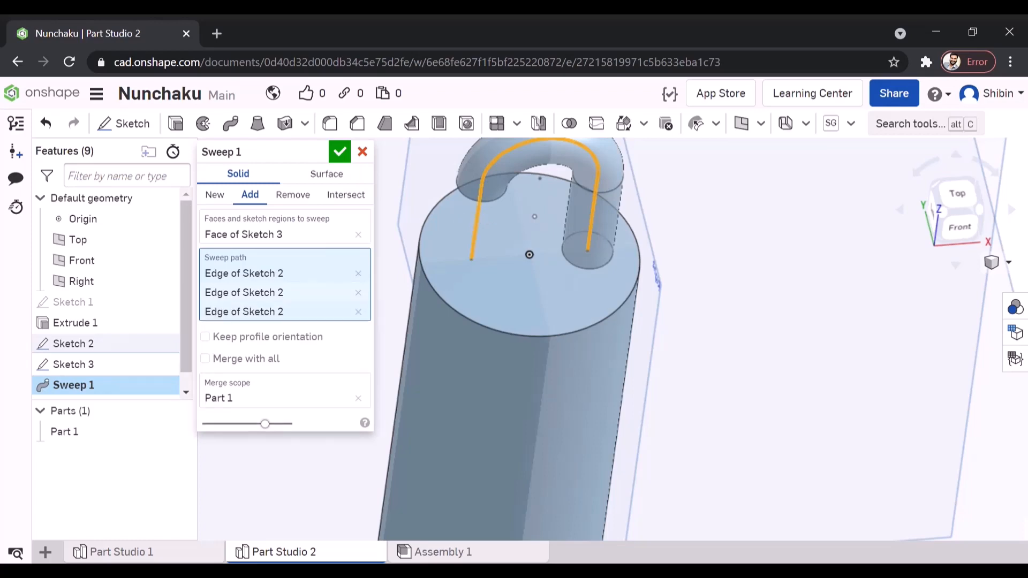
mouse_move(477, 214)
right_down()
mouse_move(490, 281)
mouse_move(529, 232)
mouse_move(523, 212)
right_up()
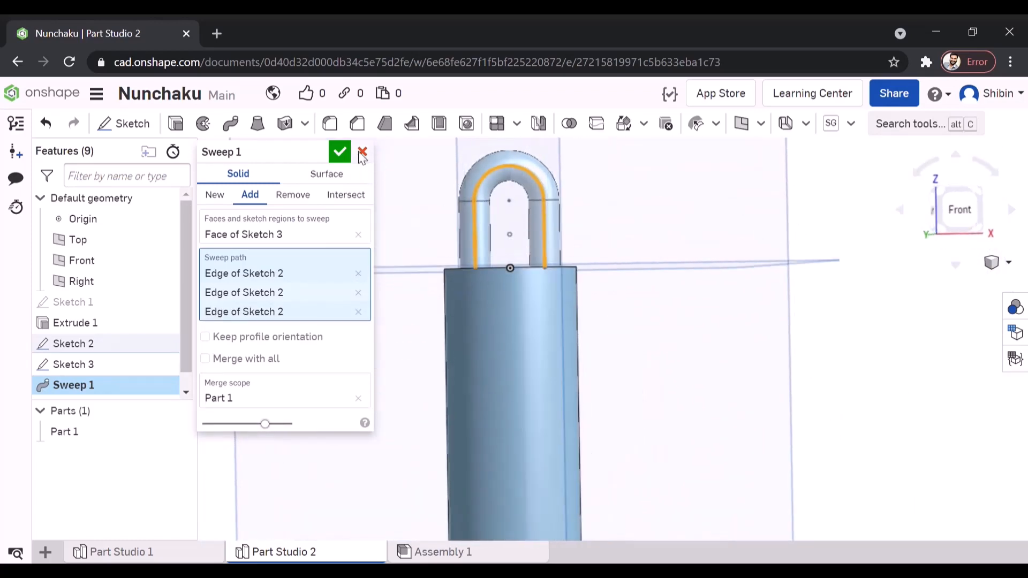
click(341, 153)
scroll(545, 198, down, 5)
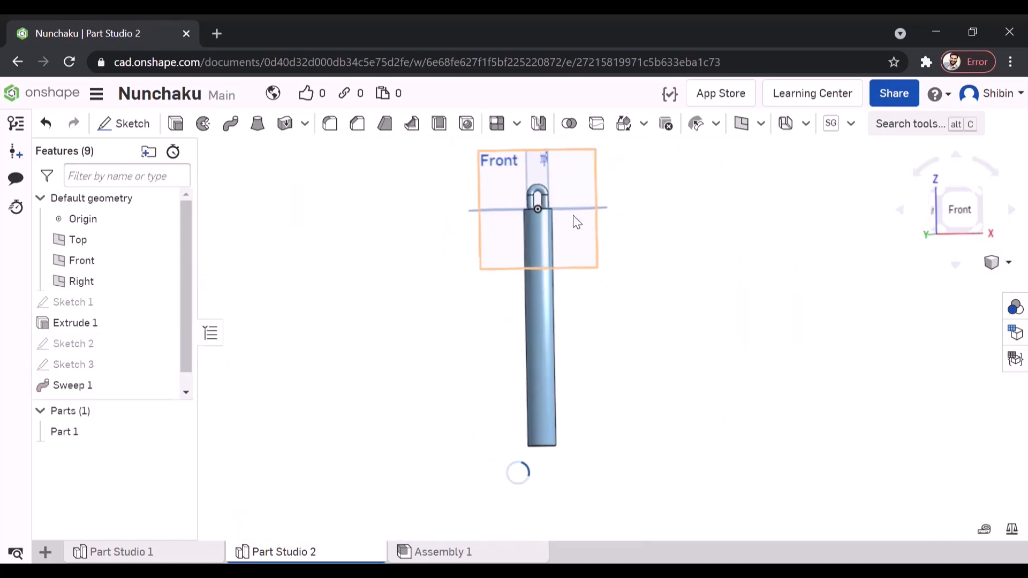
key(shift+7)
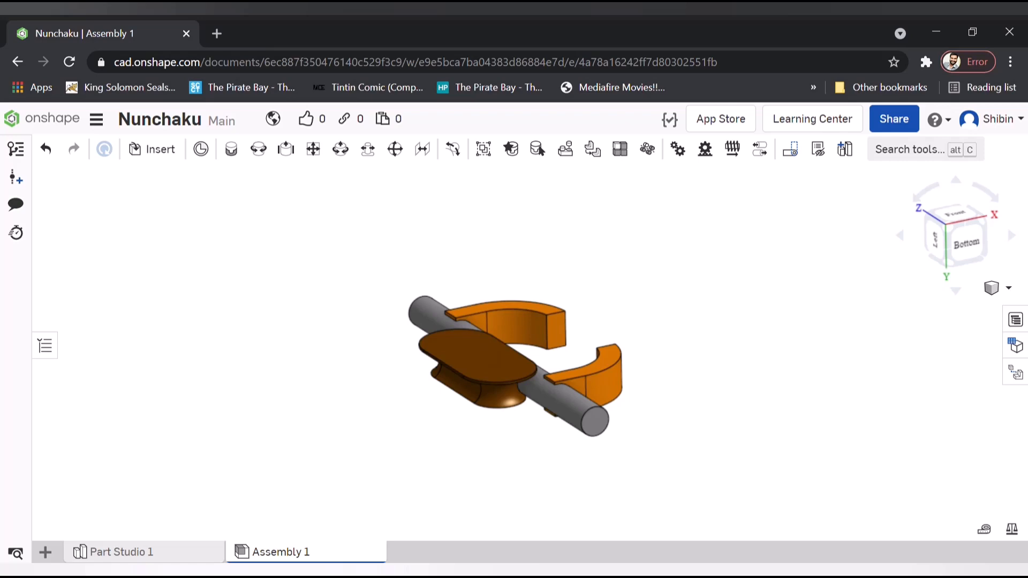
right_drag(514, 353, 103, 387)
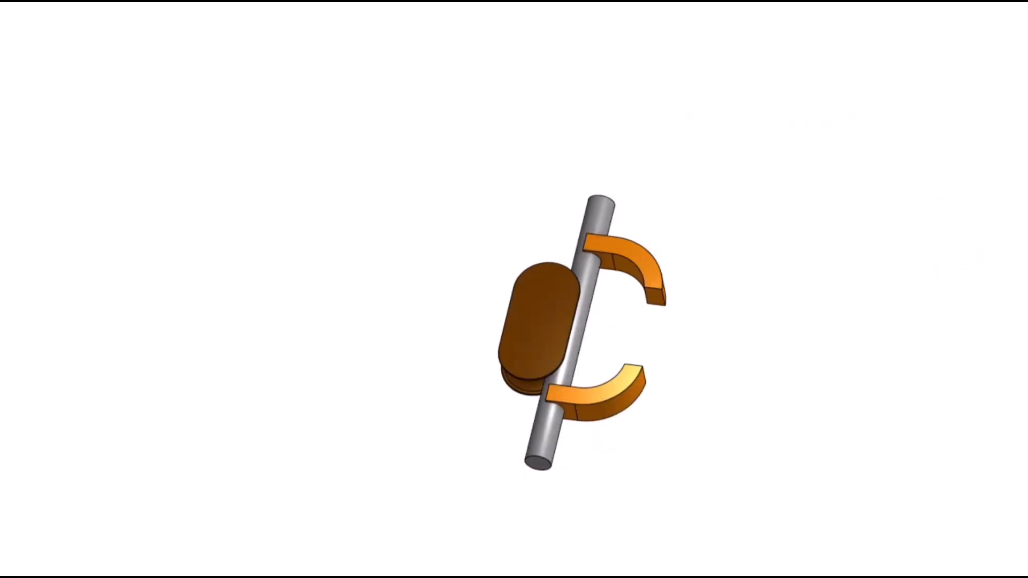